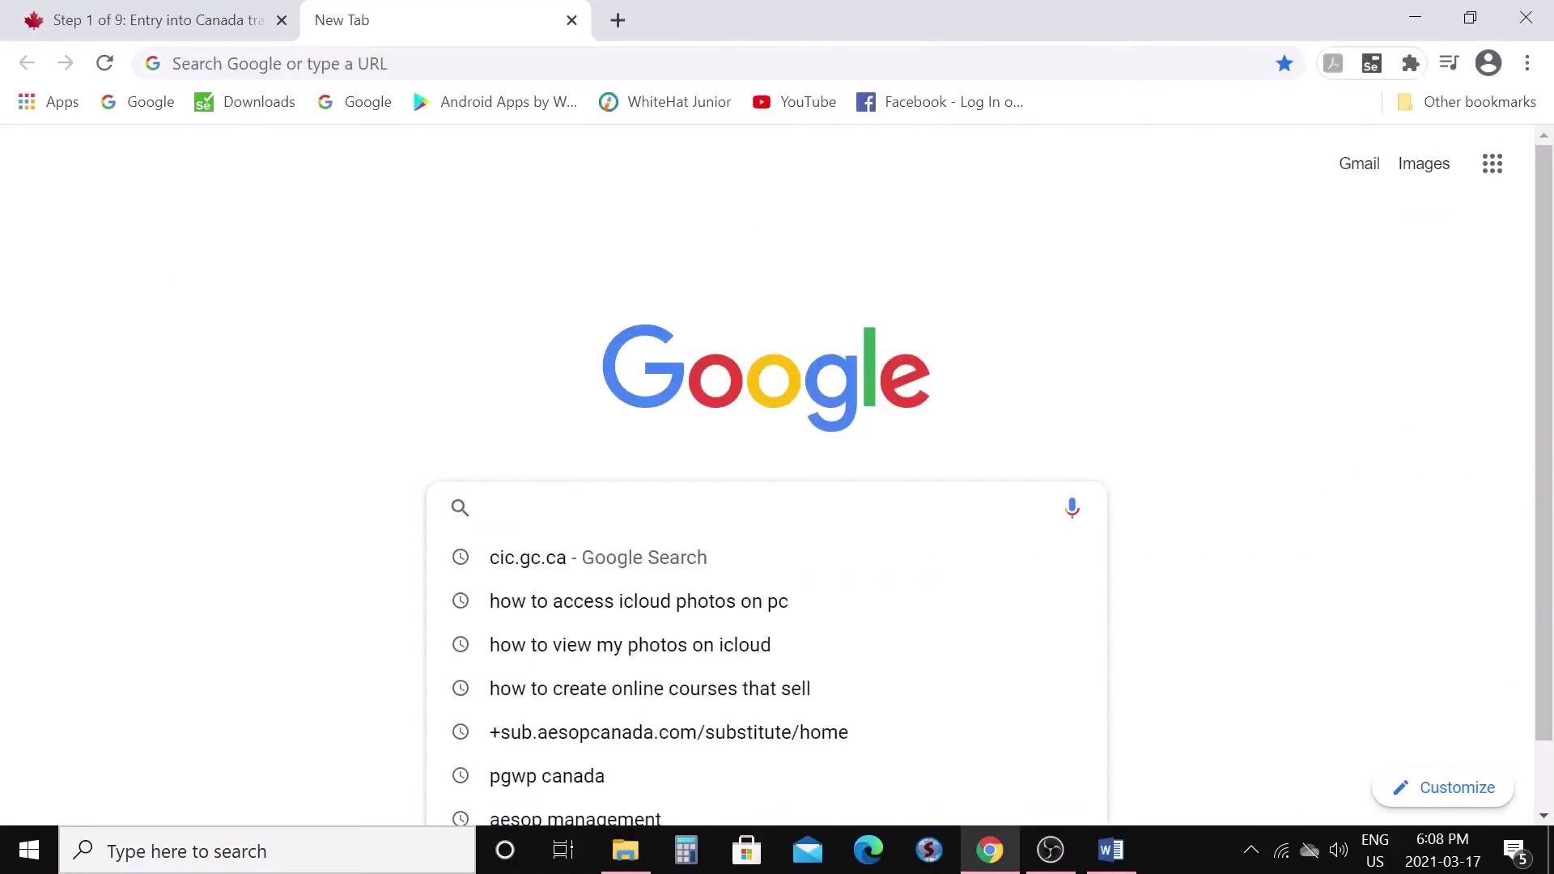
Search cic.gc.ca and go via Immigration and citizenship and the Flying to Canada checklist to Use ArriveCAN
{"action": "left_click", "coordinate": [549, 579]}
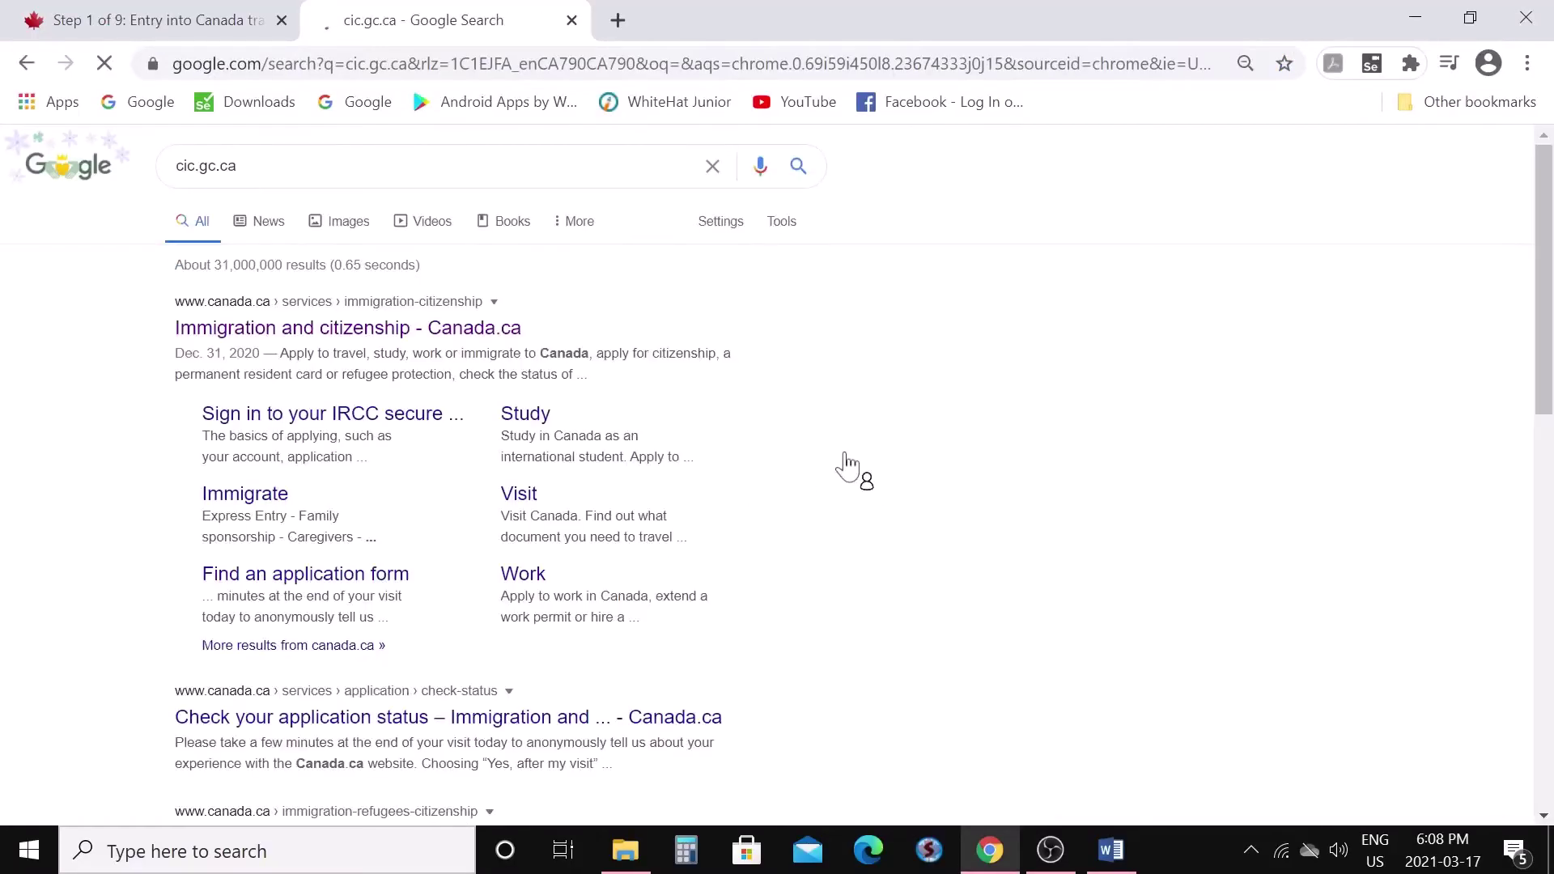
{"action": "left_click", "coordinate": [278, 332]}
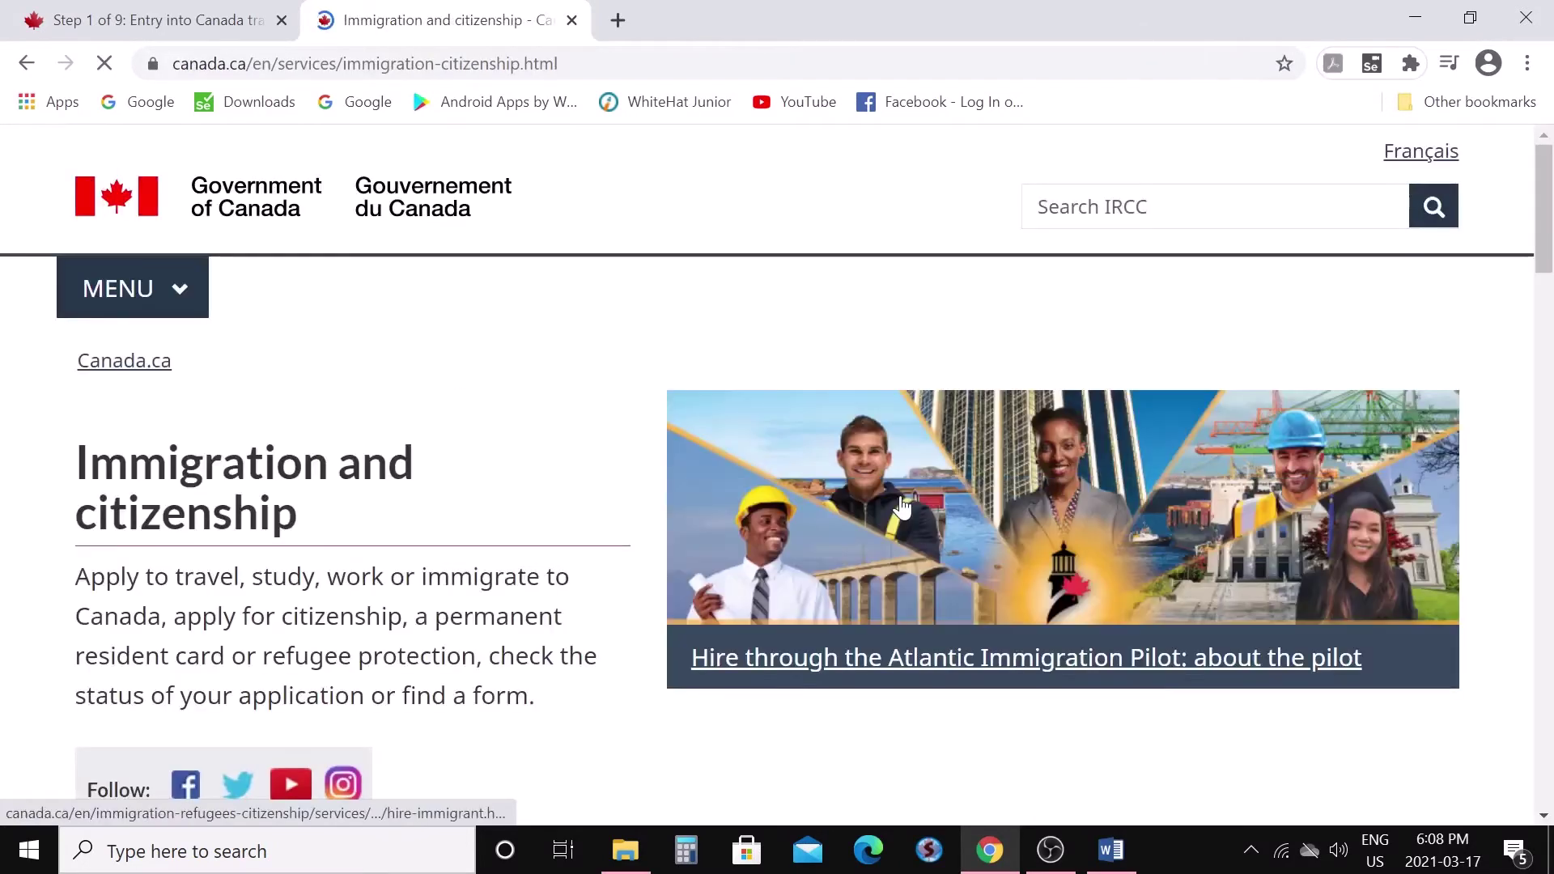
{"action": "scroll", "coordinate": [898, 505], "scroll_direction": "down", "scroll_amount": 4}
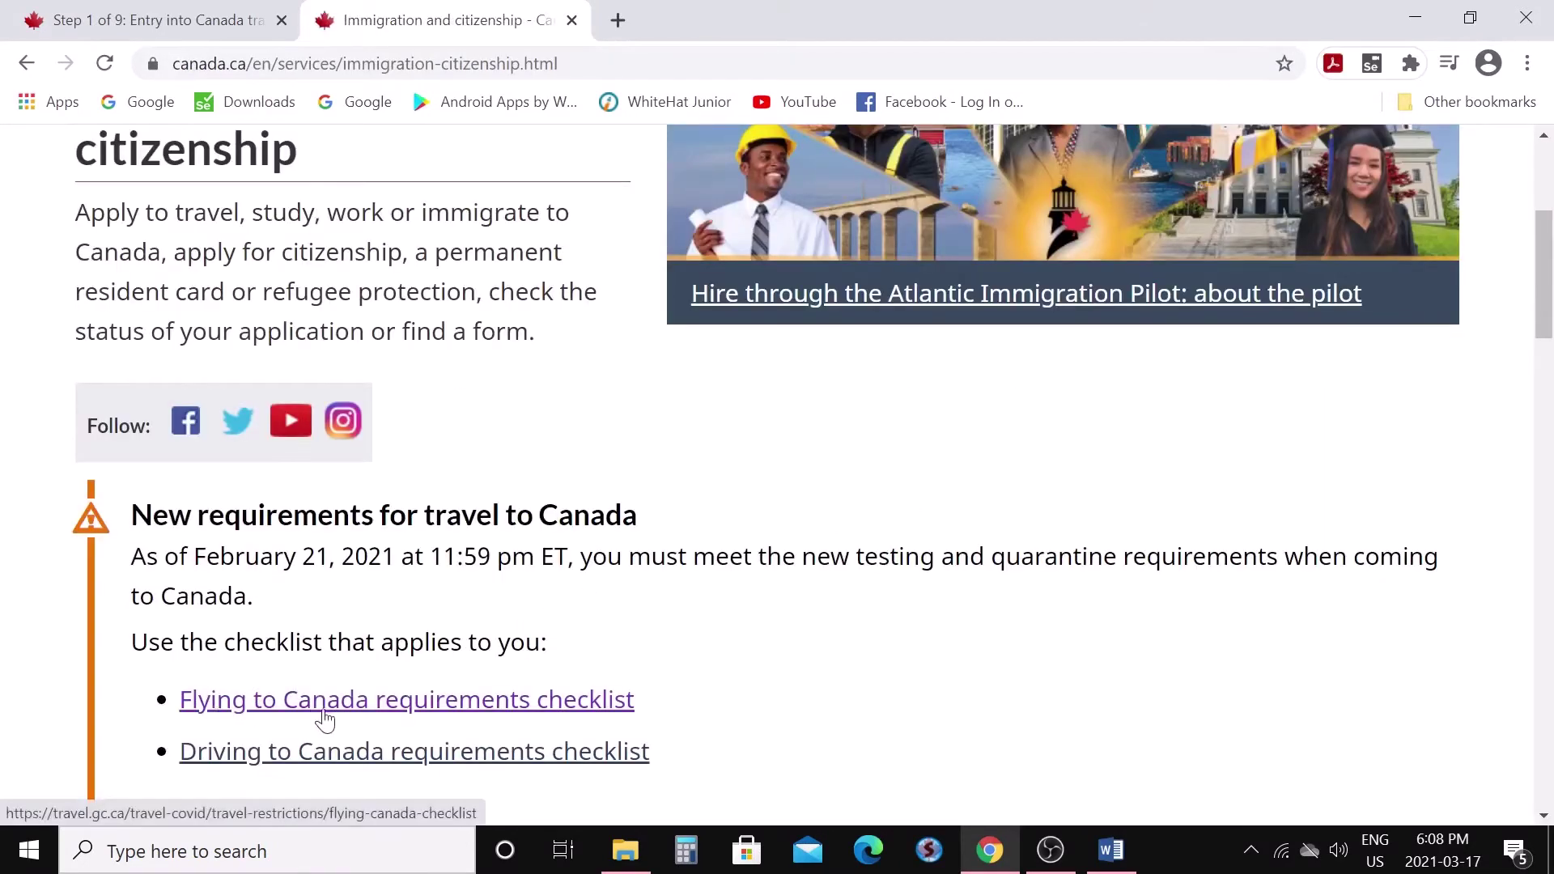
{"action": "left_click", "coordinate": [531, 720]}
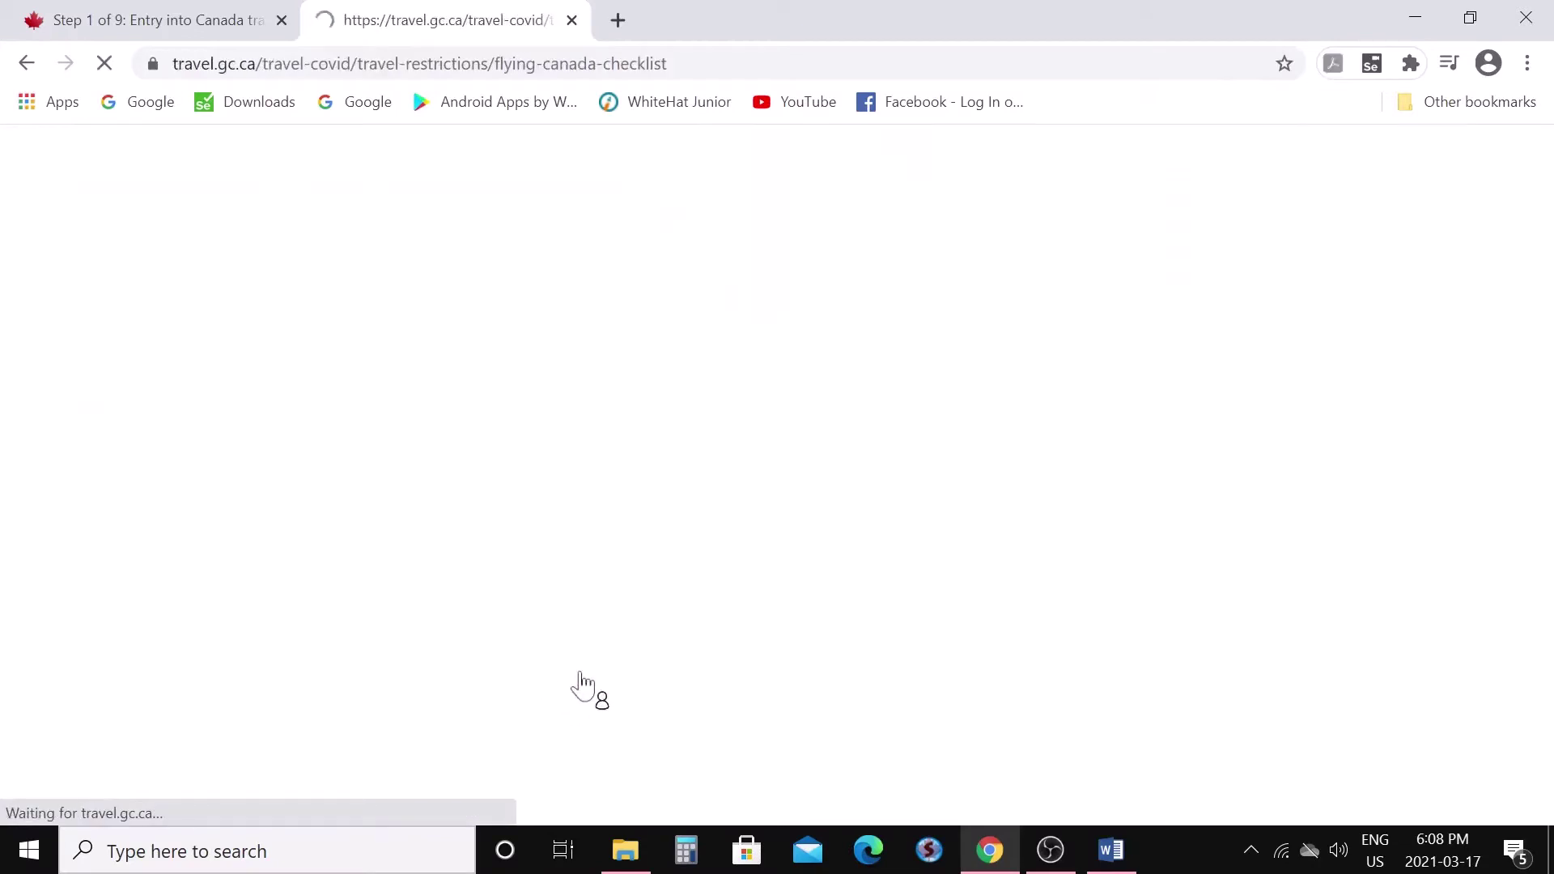
{"action": "scroll", "coordinate": [845, 518], "scroll_direction": "down", "scroll_amount": 10}
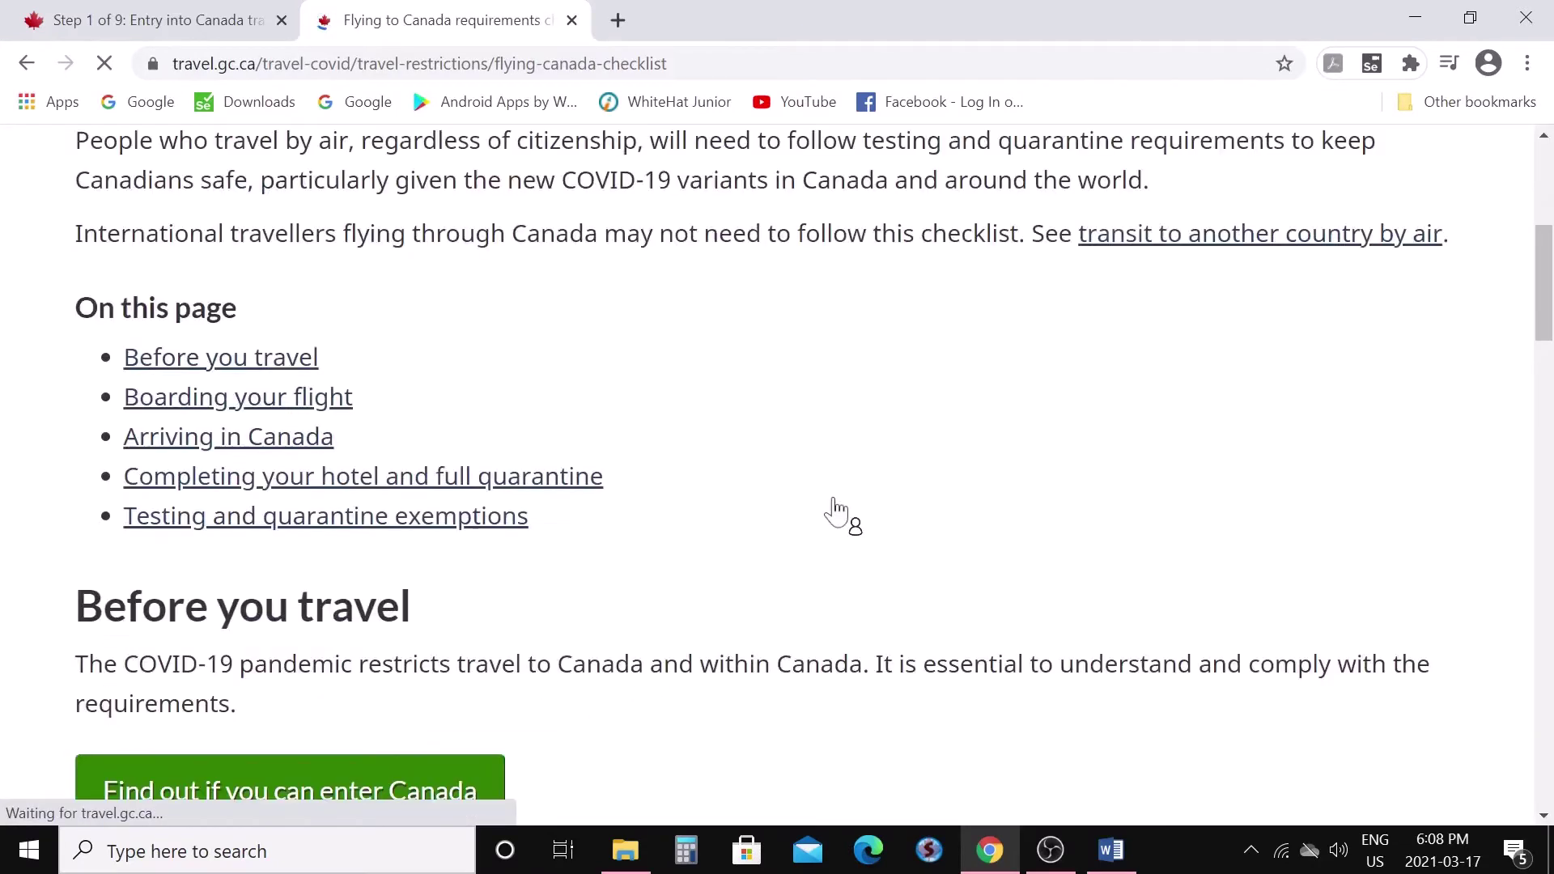
{"action": "scroll", "coordinate": [834, 508], "scroll_direction": "down", "scroll_amount": 1}
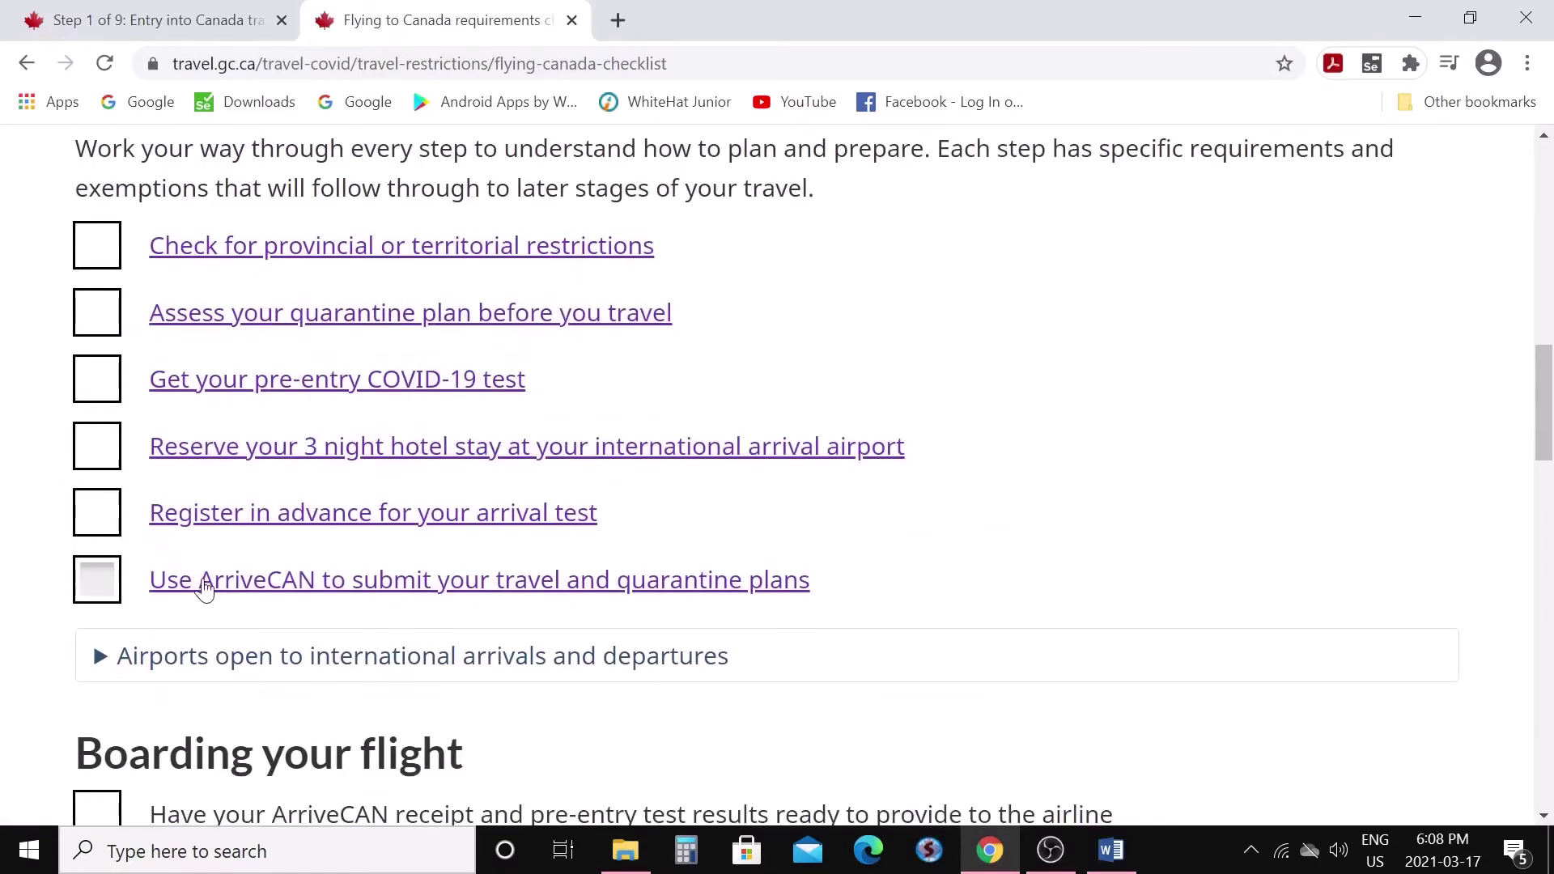
{"action": "left_click", "coordinate": [354, 593]}
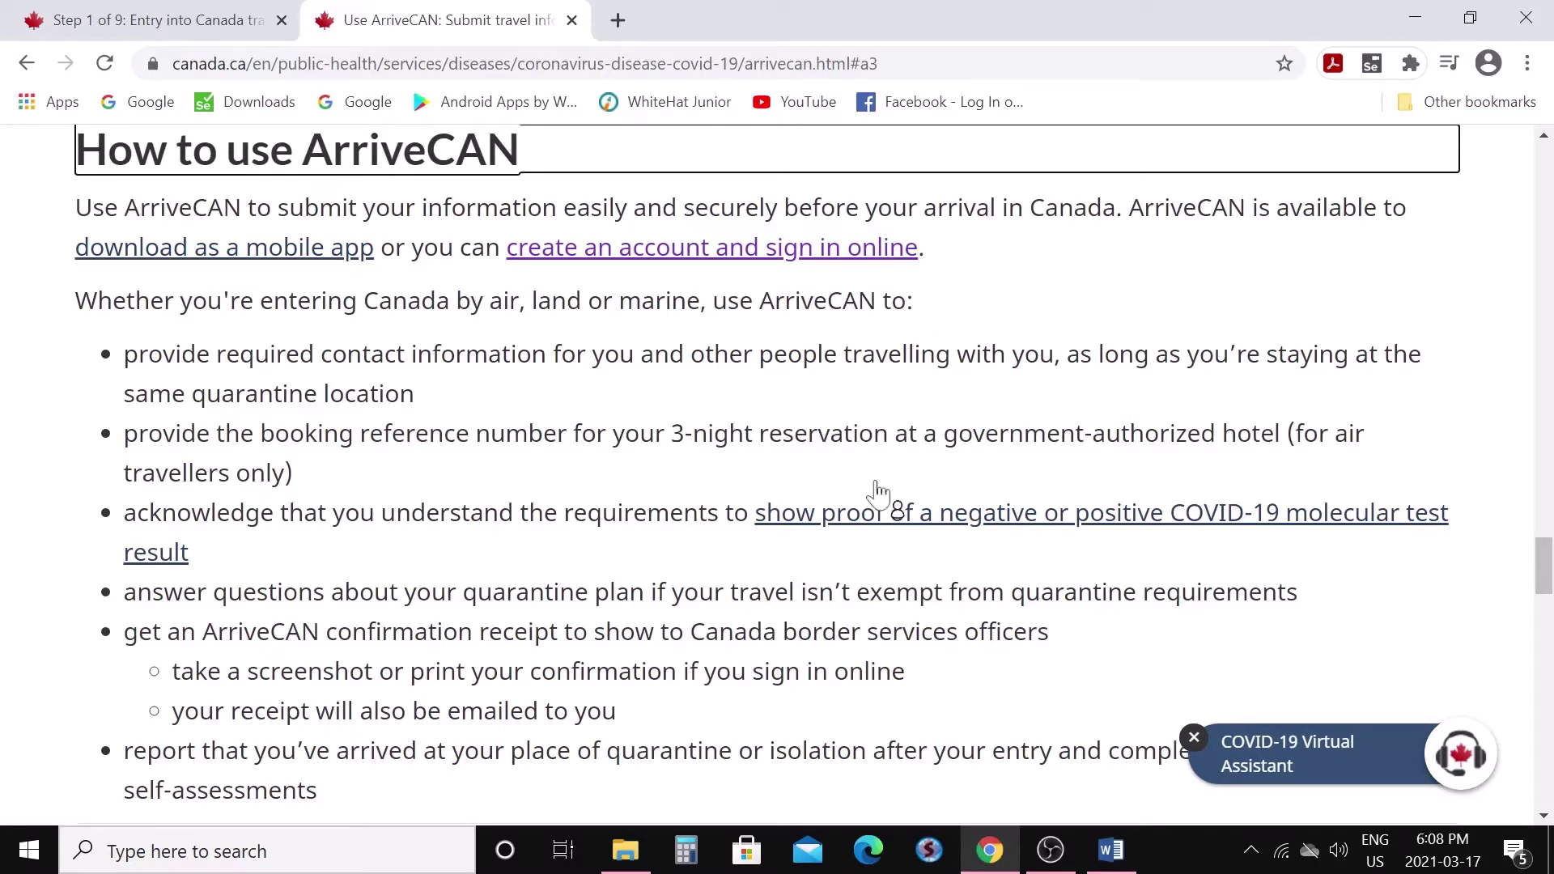
Scroll down to Get ArriveCAN and choose Sign in to ArriveCAN online
{"action": "scroll", "coordinate": [878, 491], "scroll_direction": "down", "scroll_amount": 6}
{"action": "scroll", "coordinate": [878, 490], "scroll_direction": "down", "scroll_amount": 7}
{"action": "scroll", "coordinate": [876, 494], "scroll_direction": "down", "scroll_amount": 7}
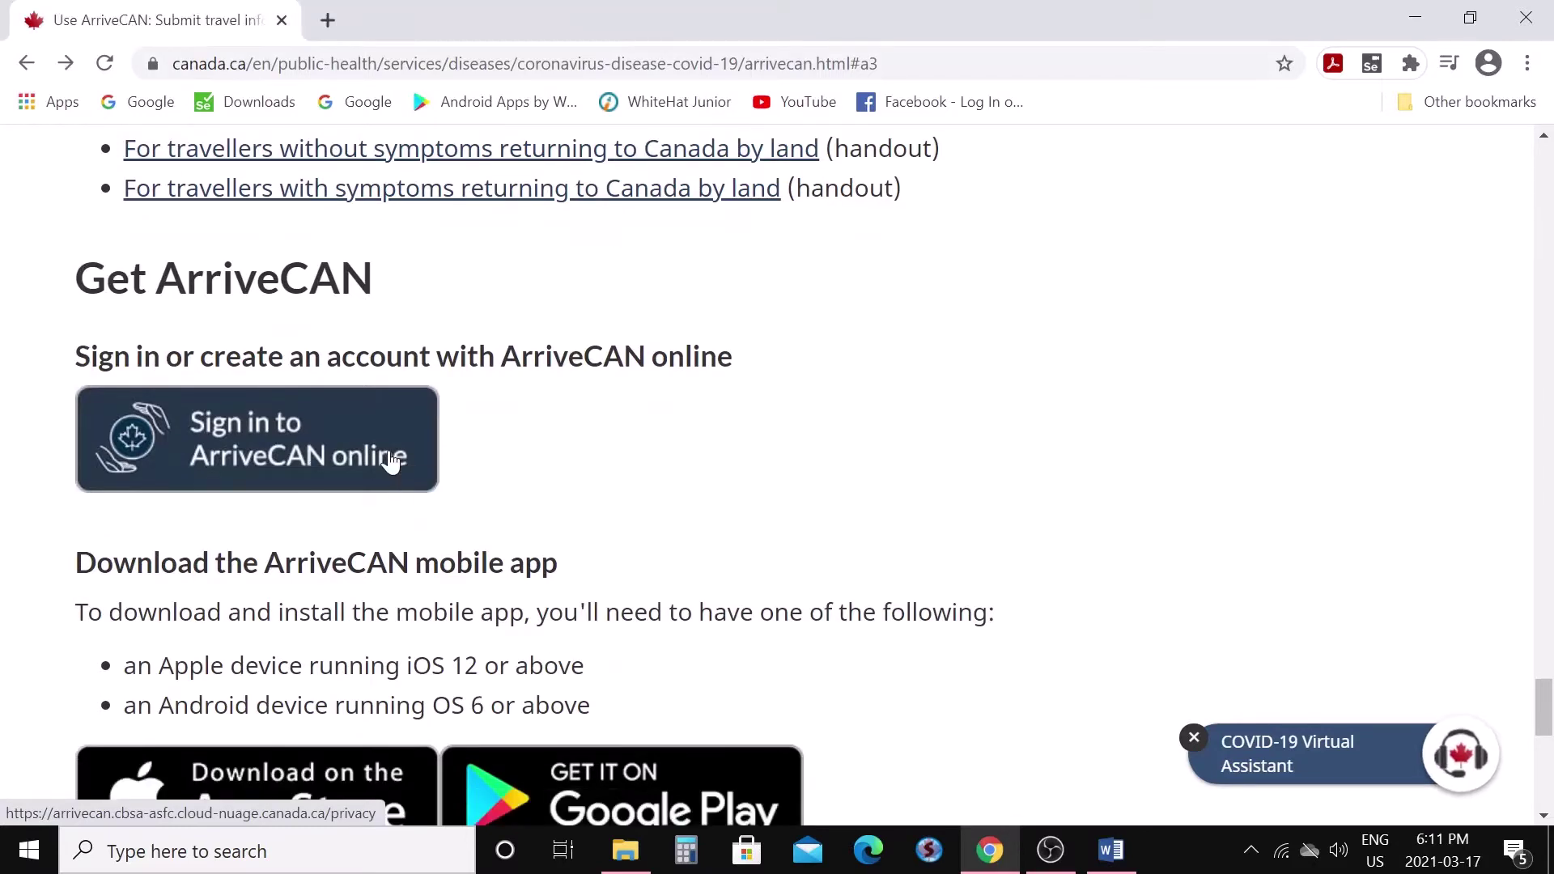
{"action": "left_click", "coordinate": [389, 455]}
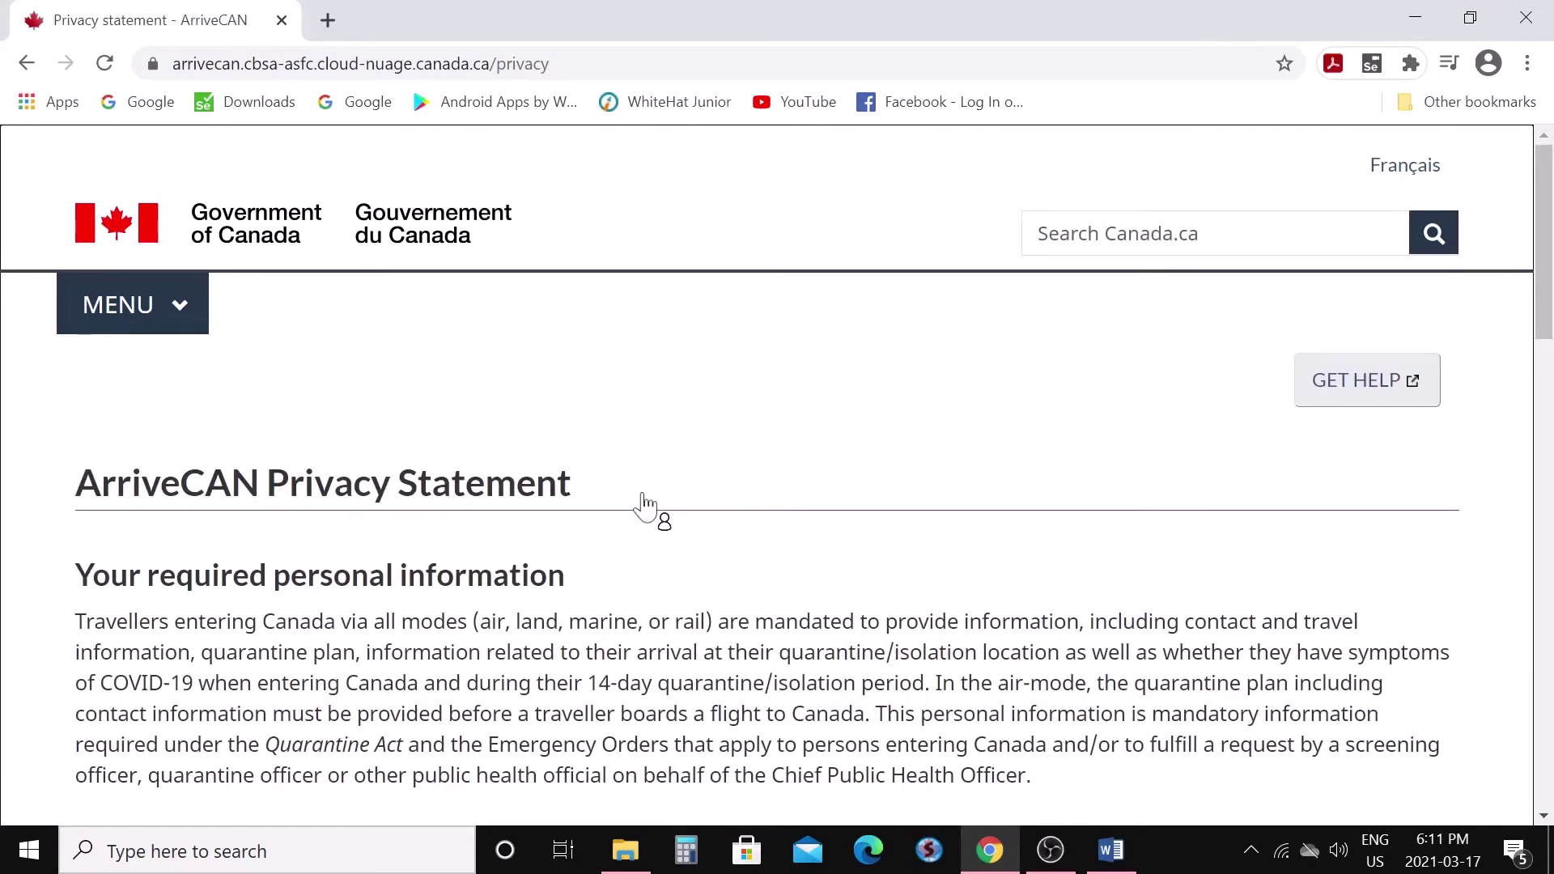
Accept the ArriveCAN privacy statement and log in with the account email and password
{"action": "scroll", "coordinate": [645, 506], "scroll_direction": "down", "scroll_amount": 12}
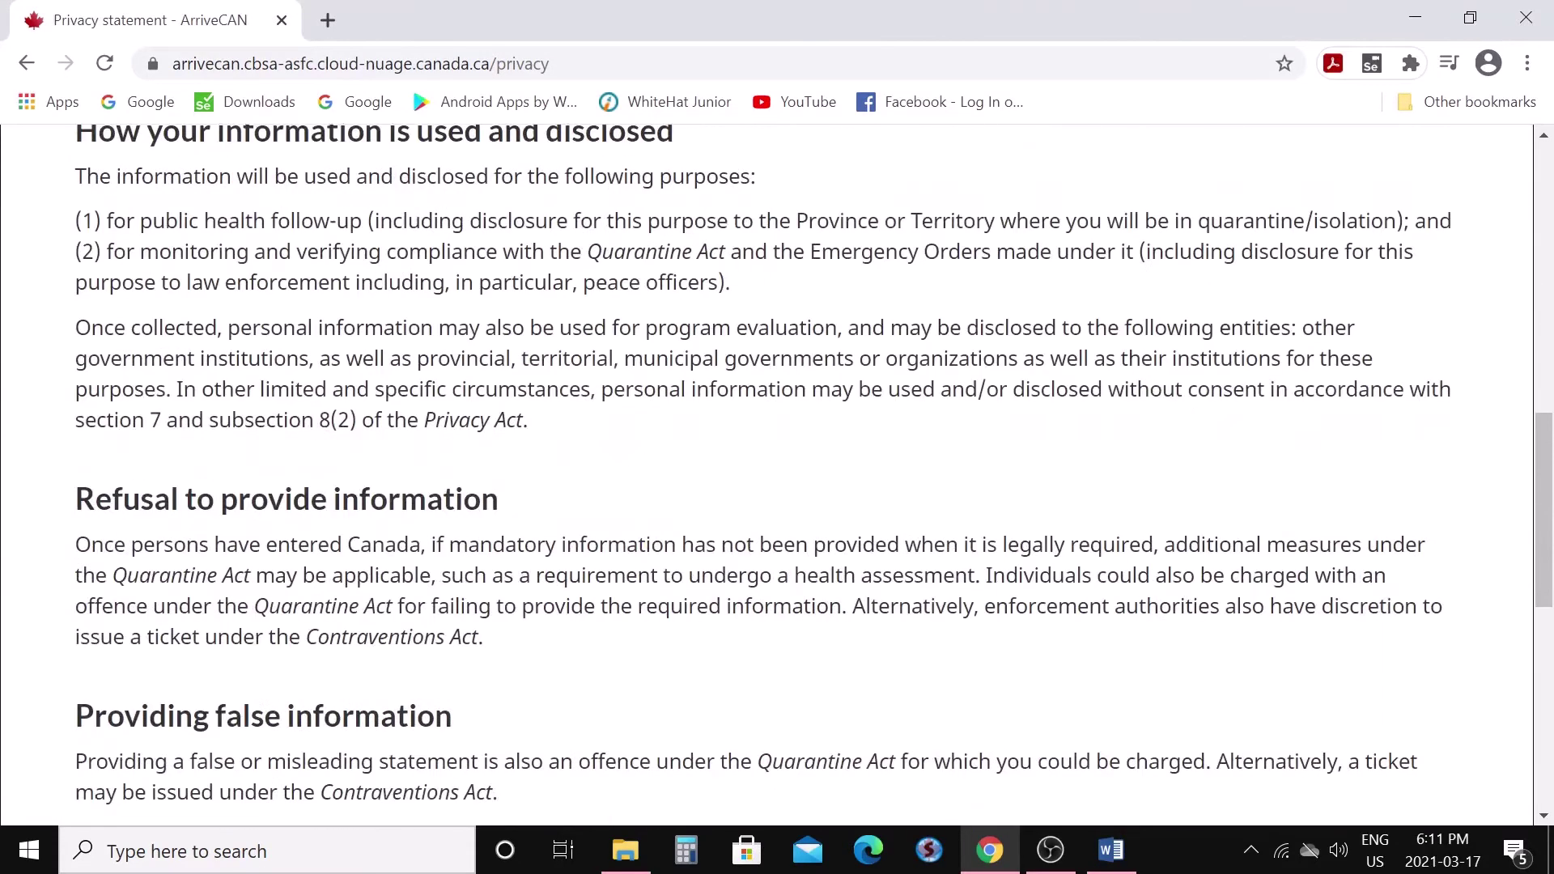
{"action": "scroll", "coordinate": [635, 502], "scroll_direction": "down", "scroll_amount": 8}
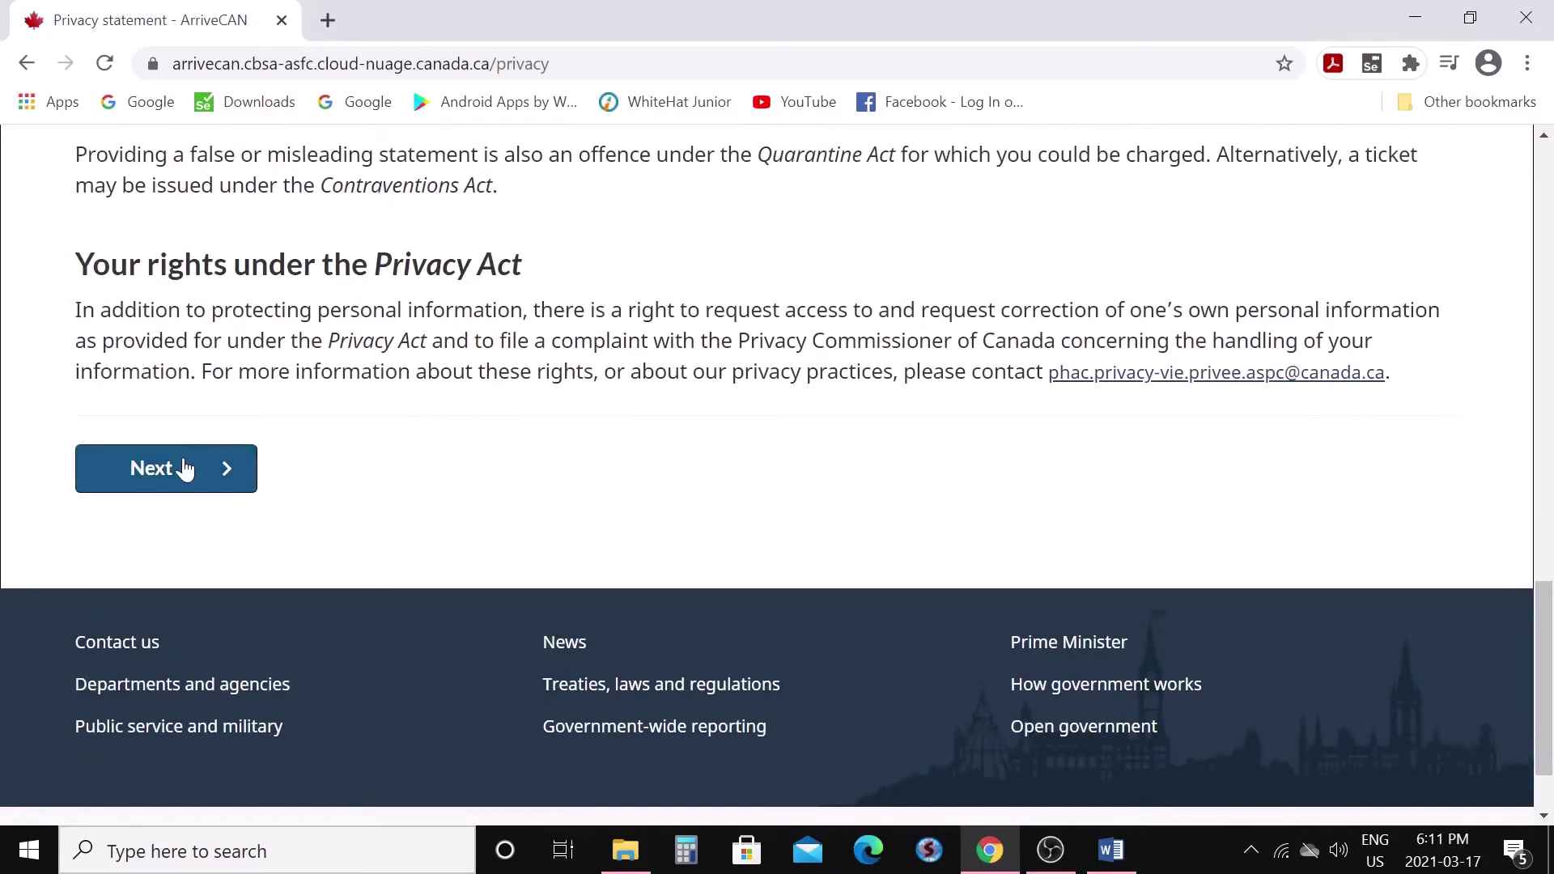
{"action": "left_click", "coordinate": [184, 469]}
{"action": "scroll", "coordinate": [842, 535], "scroll_direction": "down", "scroll_amount": 1}
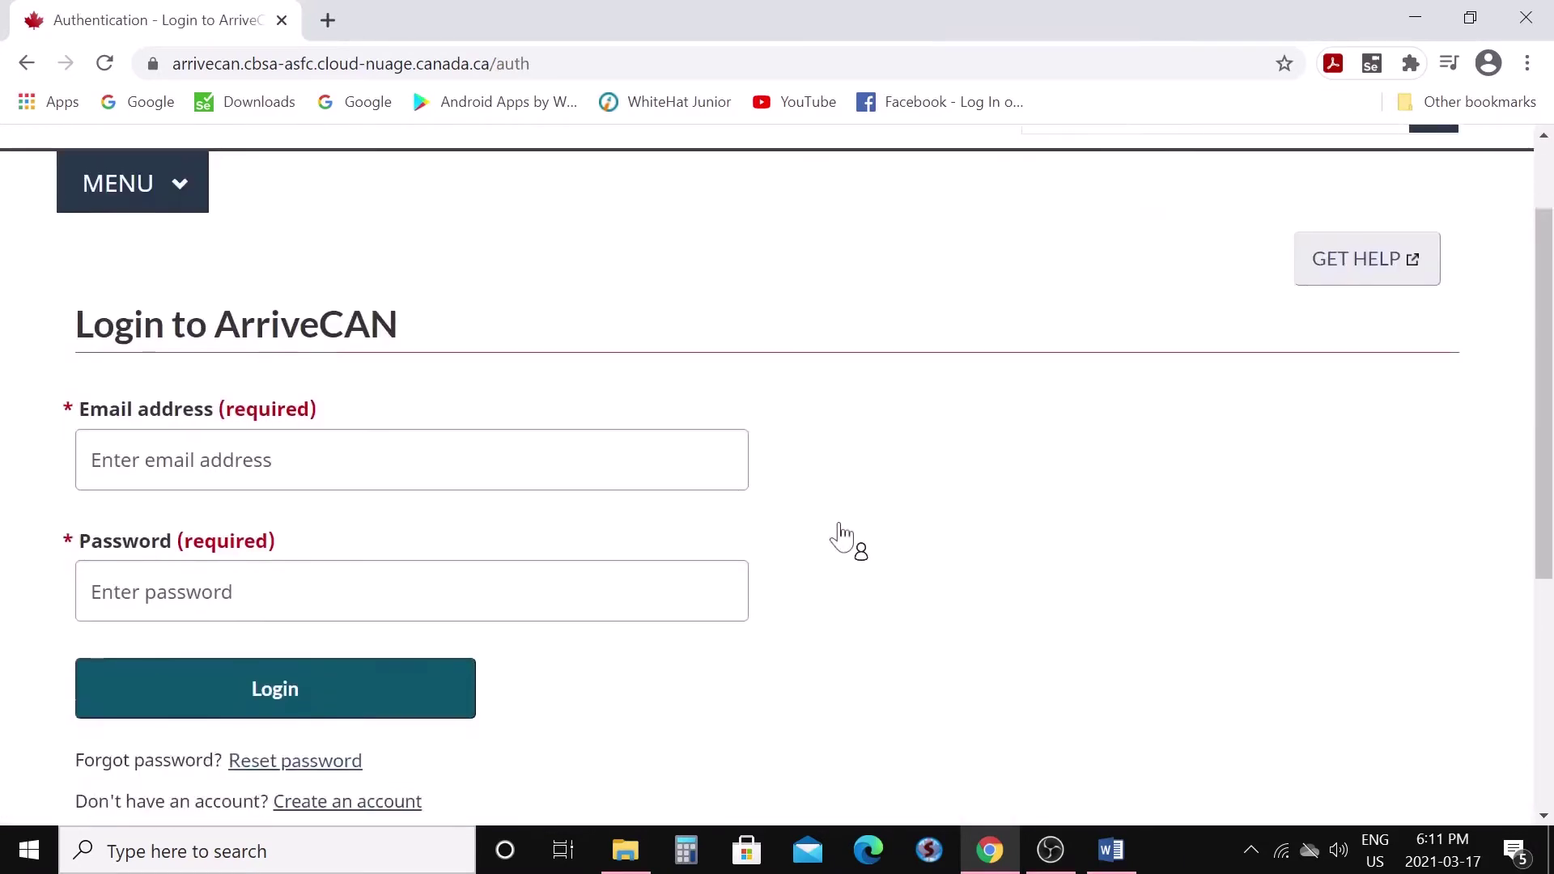
{"action": "scroll", "coordinate": [842, 536], "scroll_direction": "down", "scroll_amount": 1}
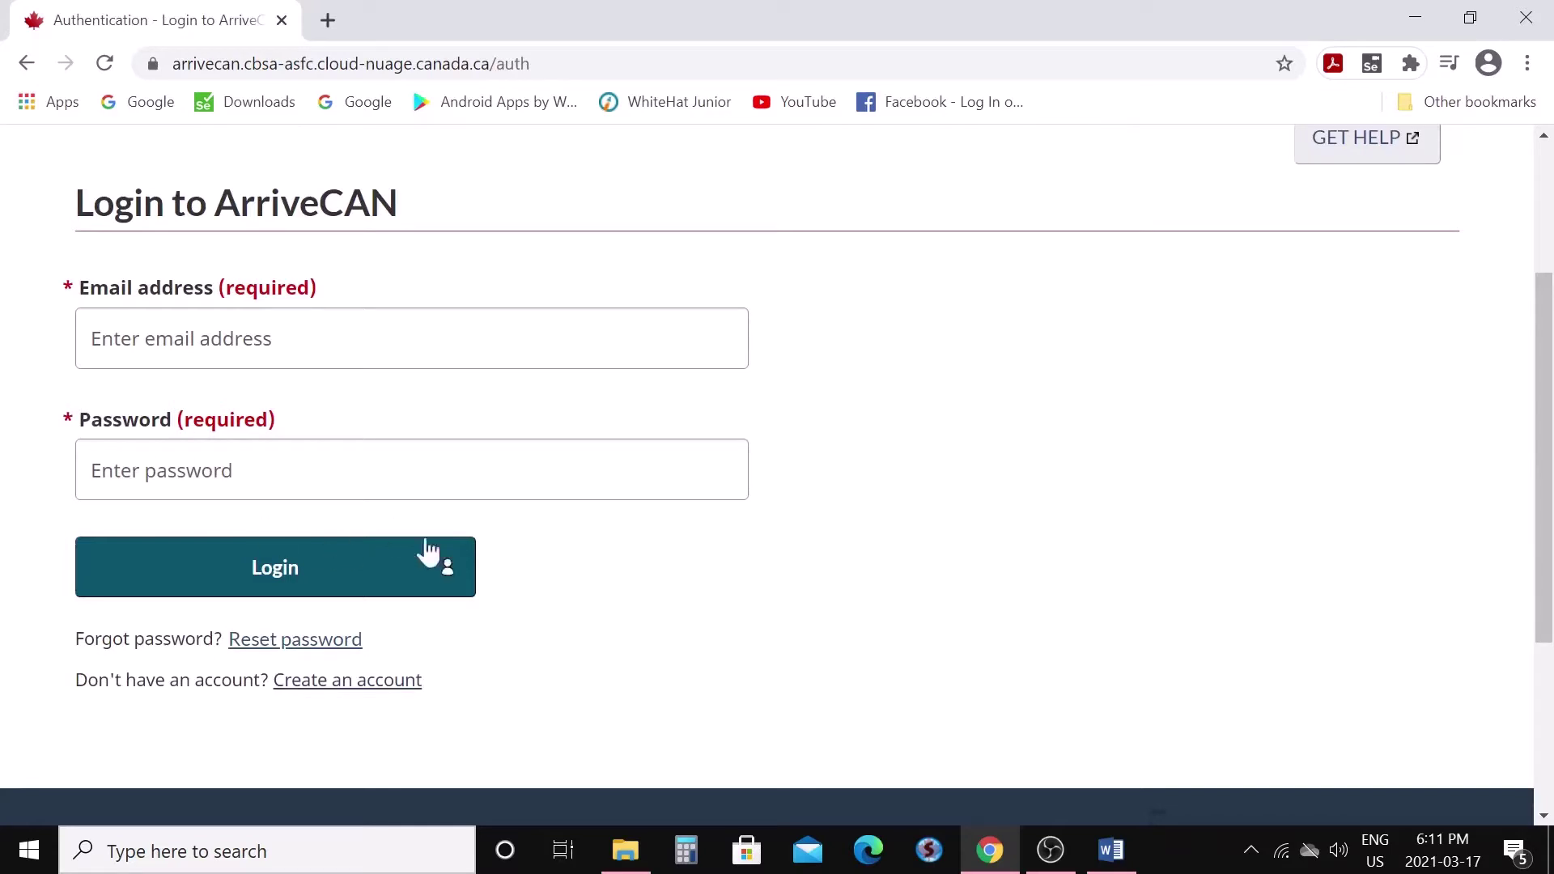
{"action": "left_click", "coordinate": [298, 587]}
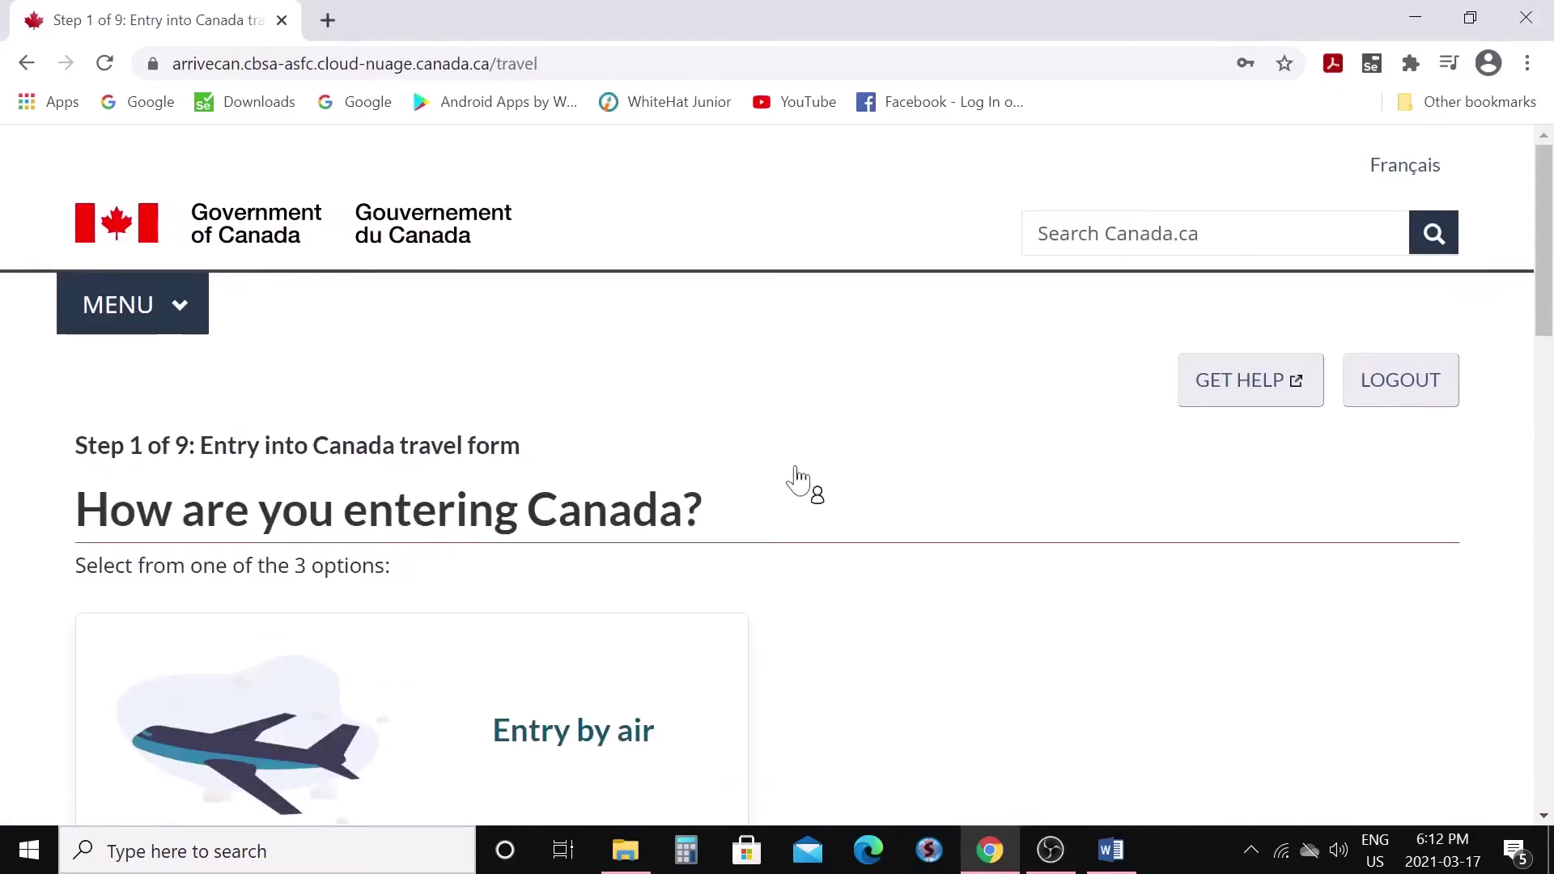
Choose Entry by air as the way of entering Canada
{"action": "scroll", "coordinate": [799, 480], "scroll_direction": "down", "scroll_amount": 5}
{"action": "scroll", "coordinate": [798, 480], "scroll_direction": "up", "scroll_amount": 2}
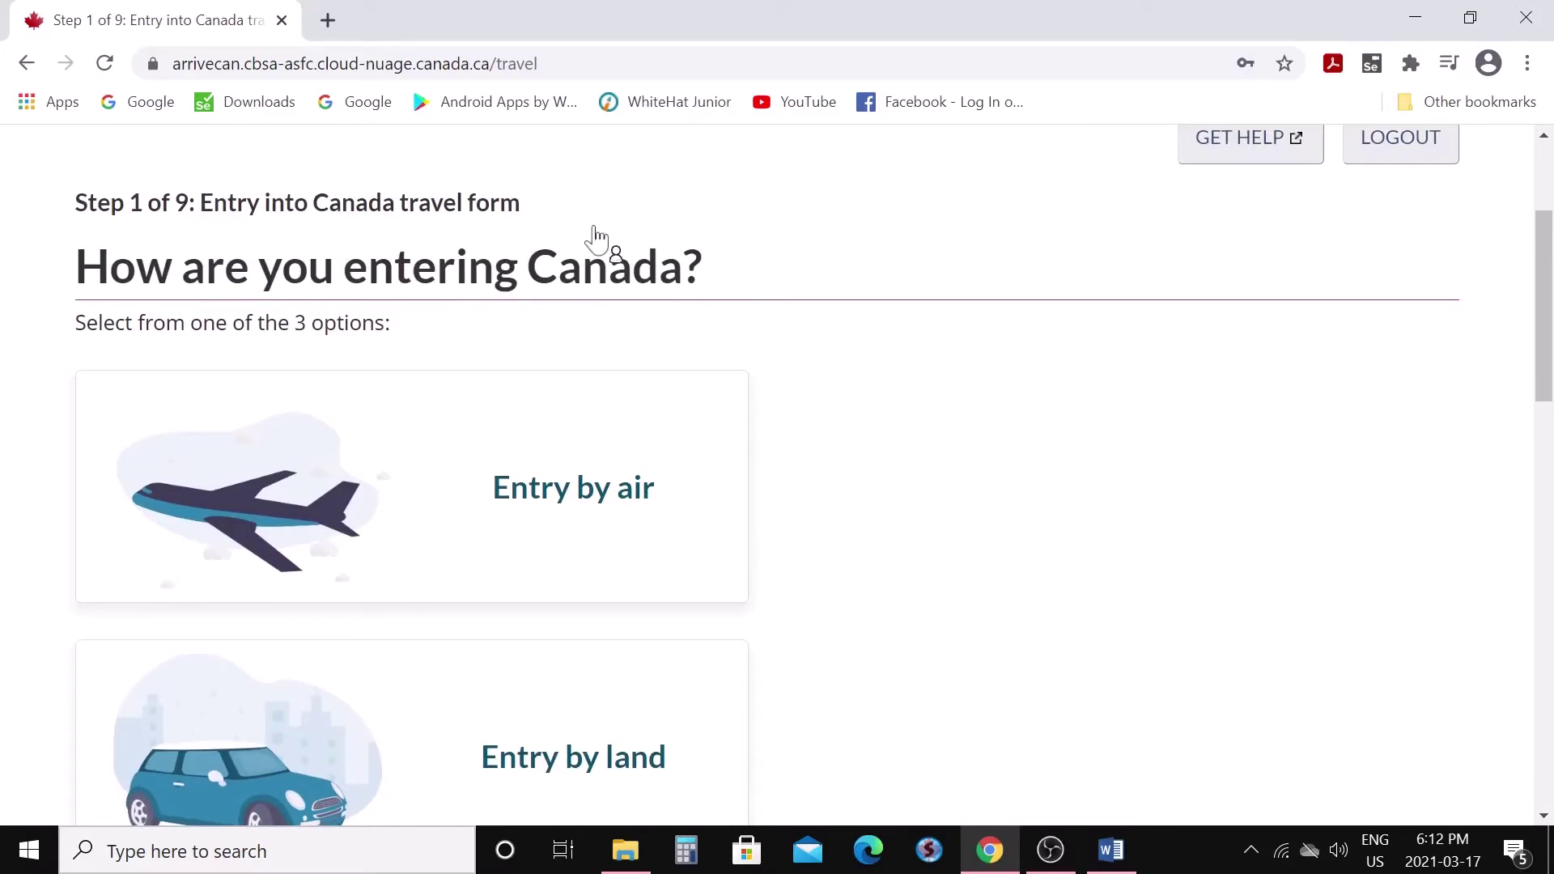
{"action": "scroll", "coordinate": [975, 390], "scroll_direction": "down", "scroll_amount": 2}
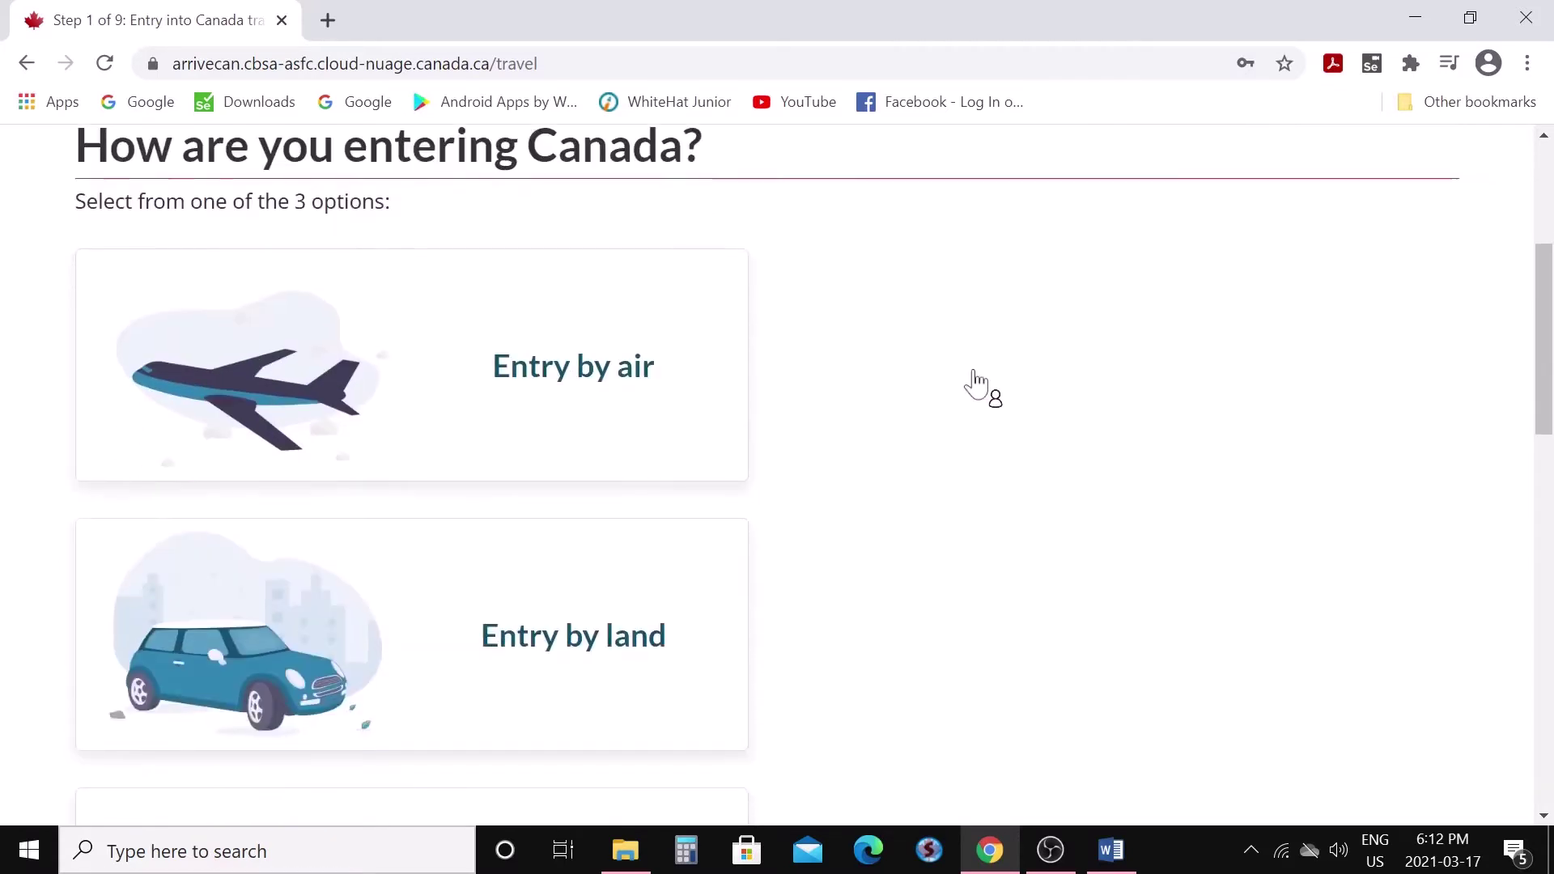
{"action": "scroll", "coordinate": [971, 380], "scroll_direction": "down", "scroll_amount": 2}
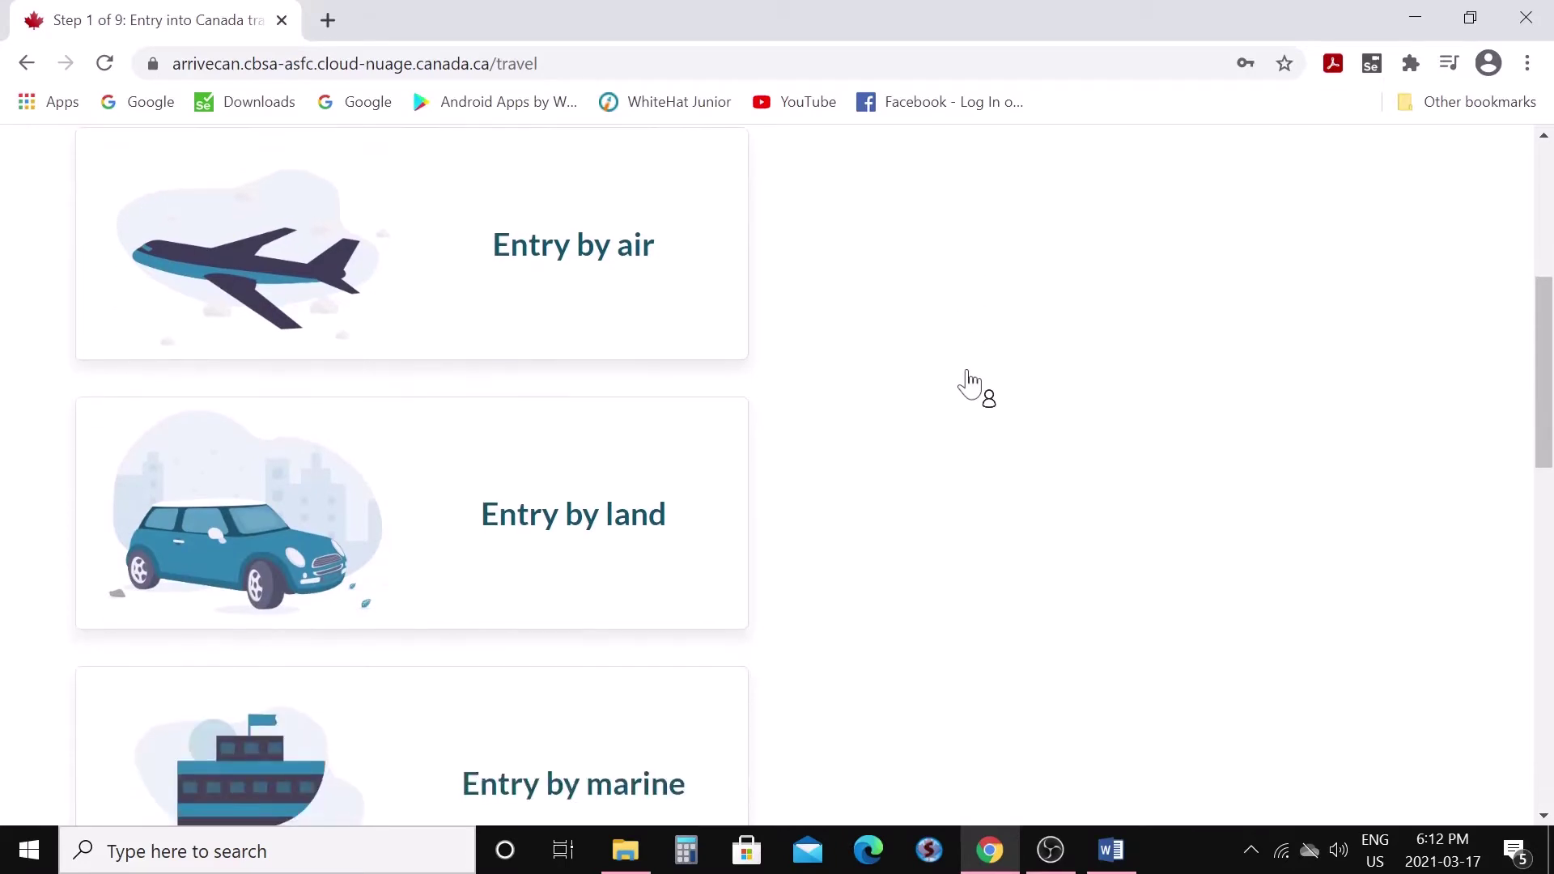
{"action": "scroll", "coordinate": [971, 380], "scroll_direction": "down", "scroll_amount": 2}
{"action": "scroll", "coordinate": [971, 380], "scroll_direction": "up", "scroll_amount": 2}
{"action": "left_click", "coordinate": [549, 263]}
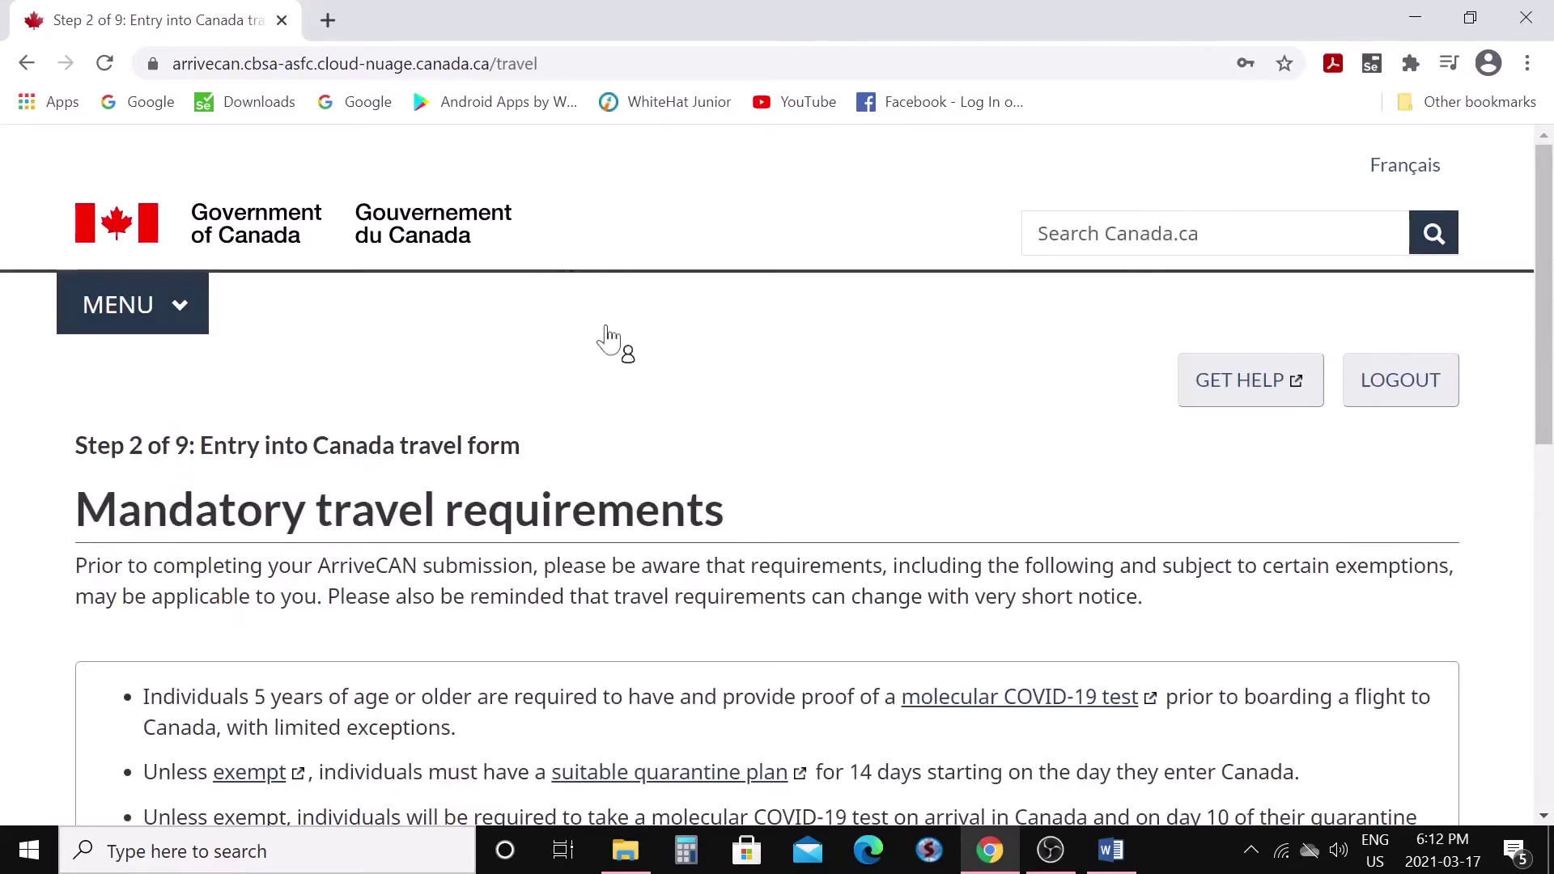
Acknowledge the mandatory travel requirements and continue to the next step
{"action": "scroll", "coordinate": [781, 429], "scroll_direction": "down", "scroll_amount": 5}
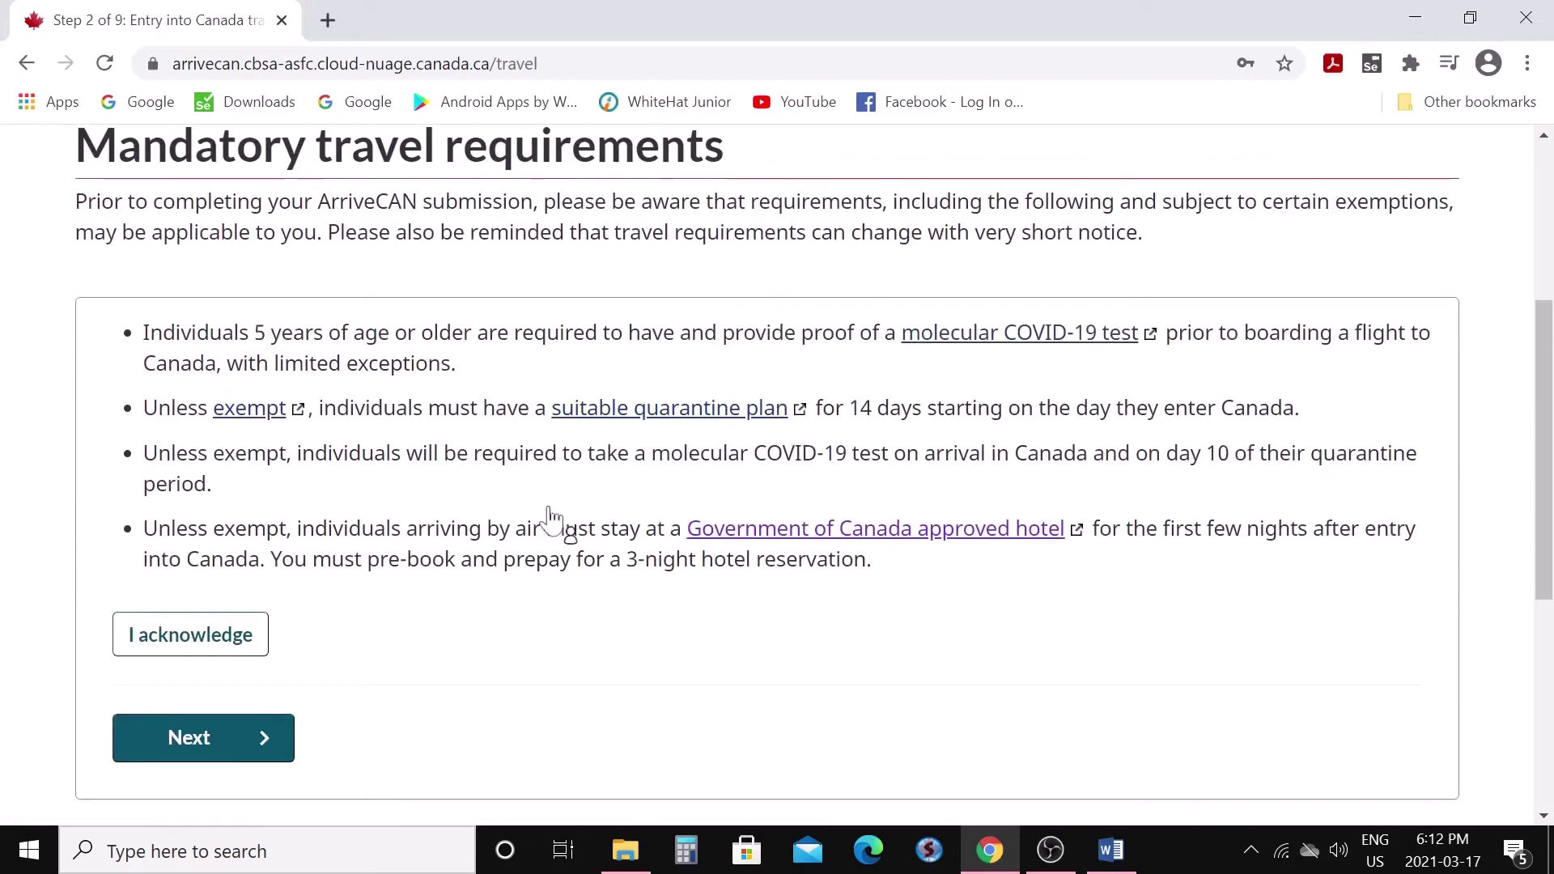
{"action": "left_click", "coordinate": [231, 648]}
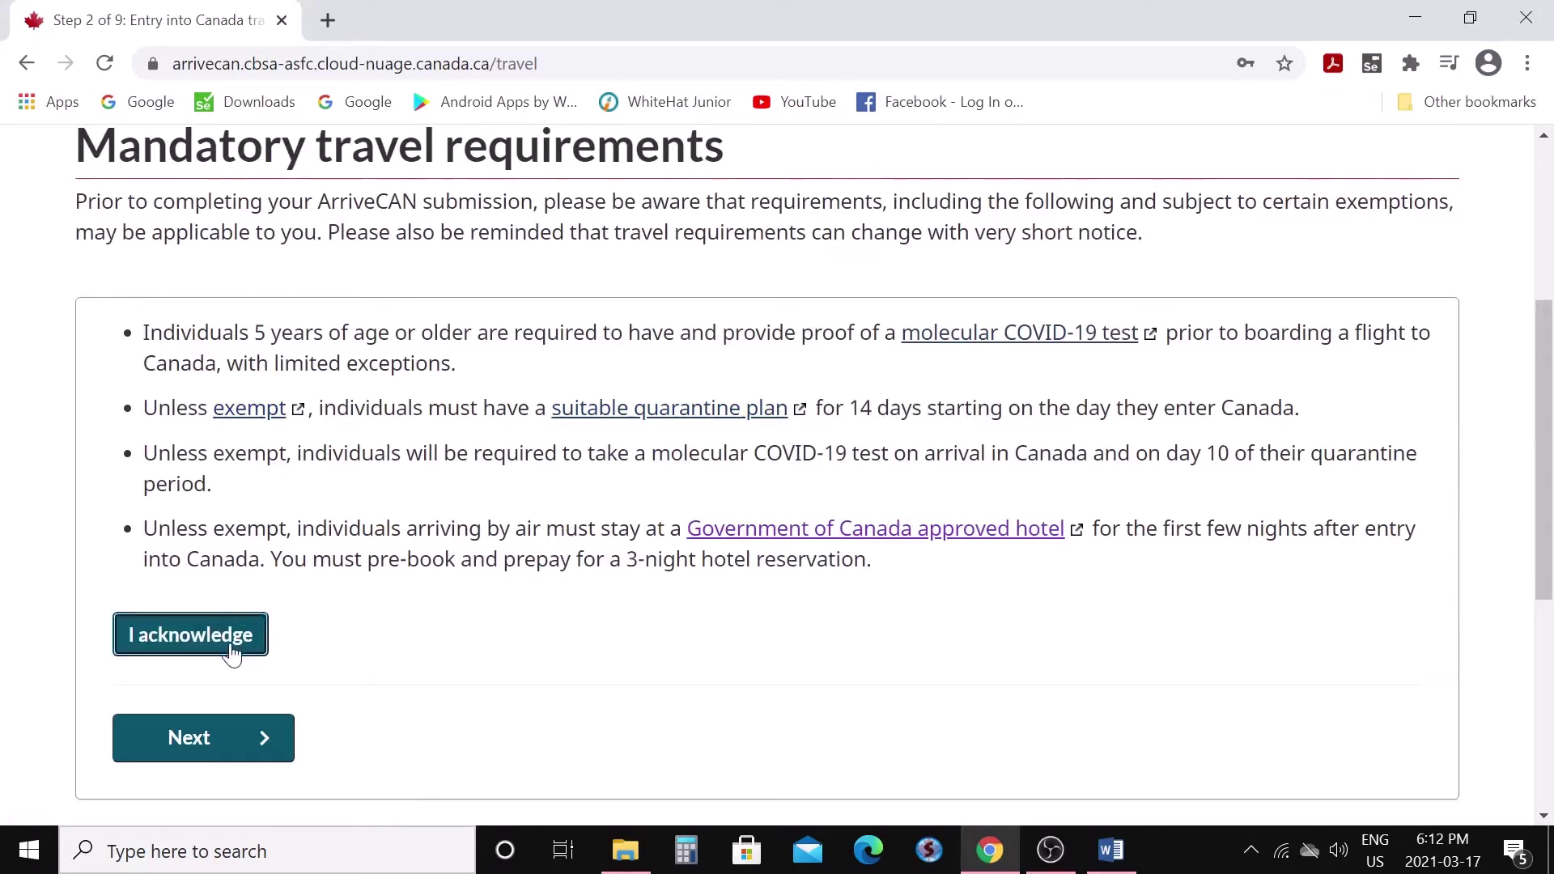
{"action": "left_click", "coordinate": [241, 743]}
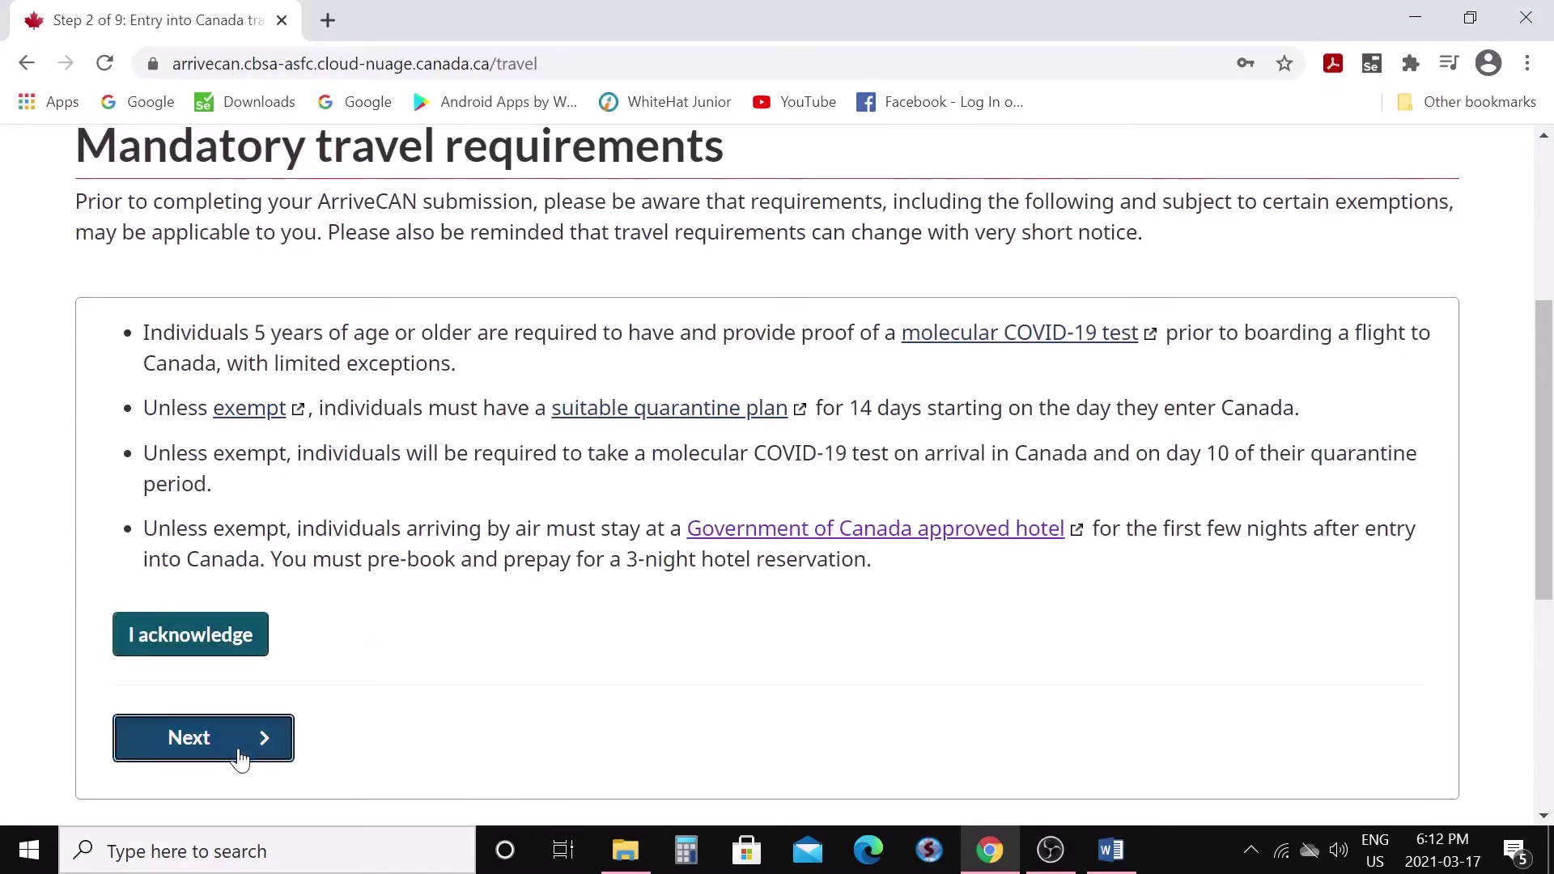
Answer No to the positive COVID-19 test question and continue
{"action": "scroll", "coordinate": [597, 618], "scroll_direction": "down", "scroll_amount": 3}
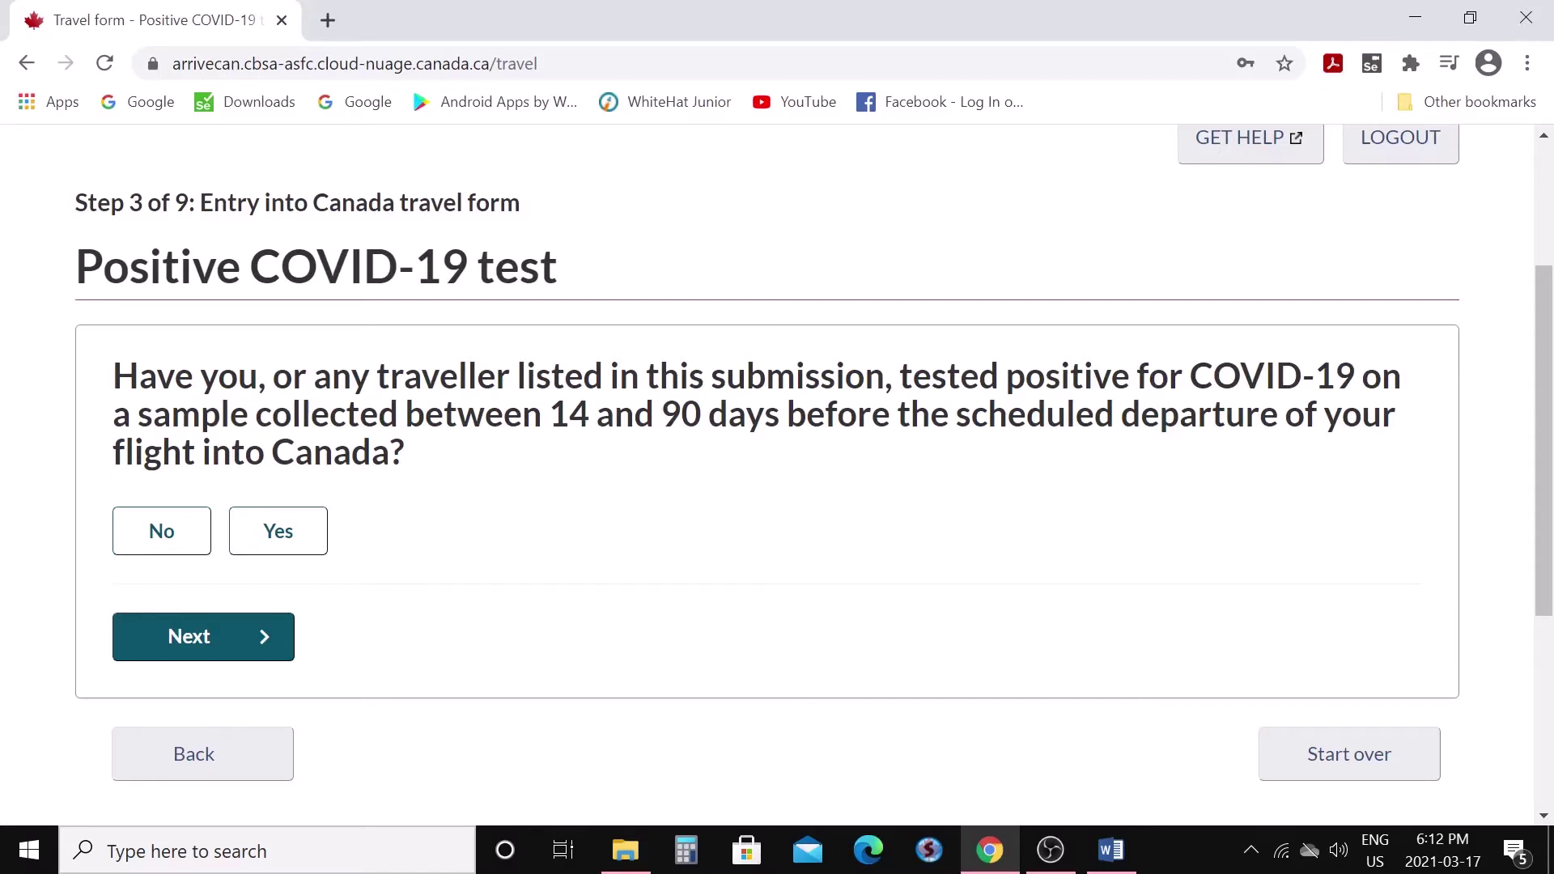
{"action": "left_click", "coordinate": [146, 542]}
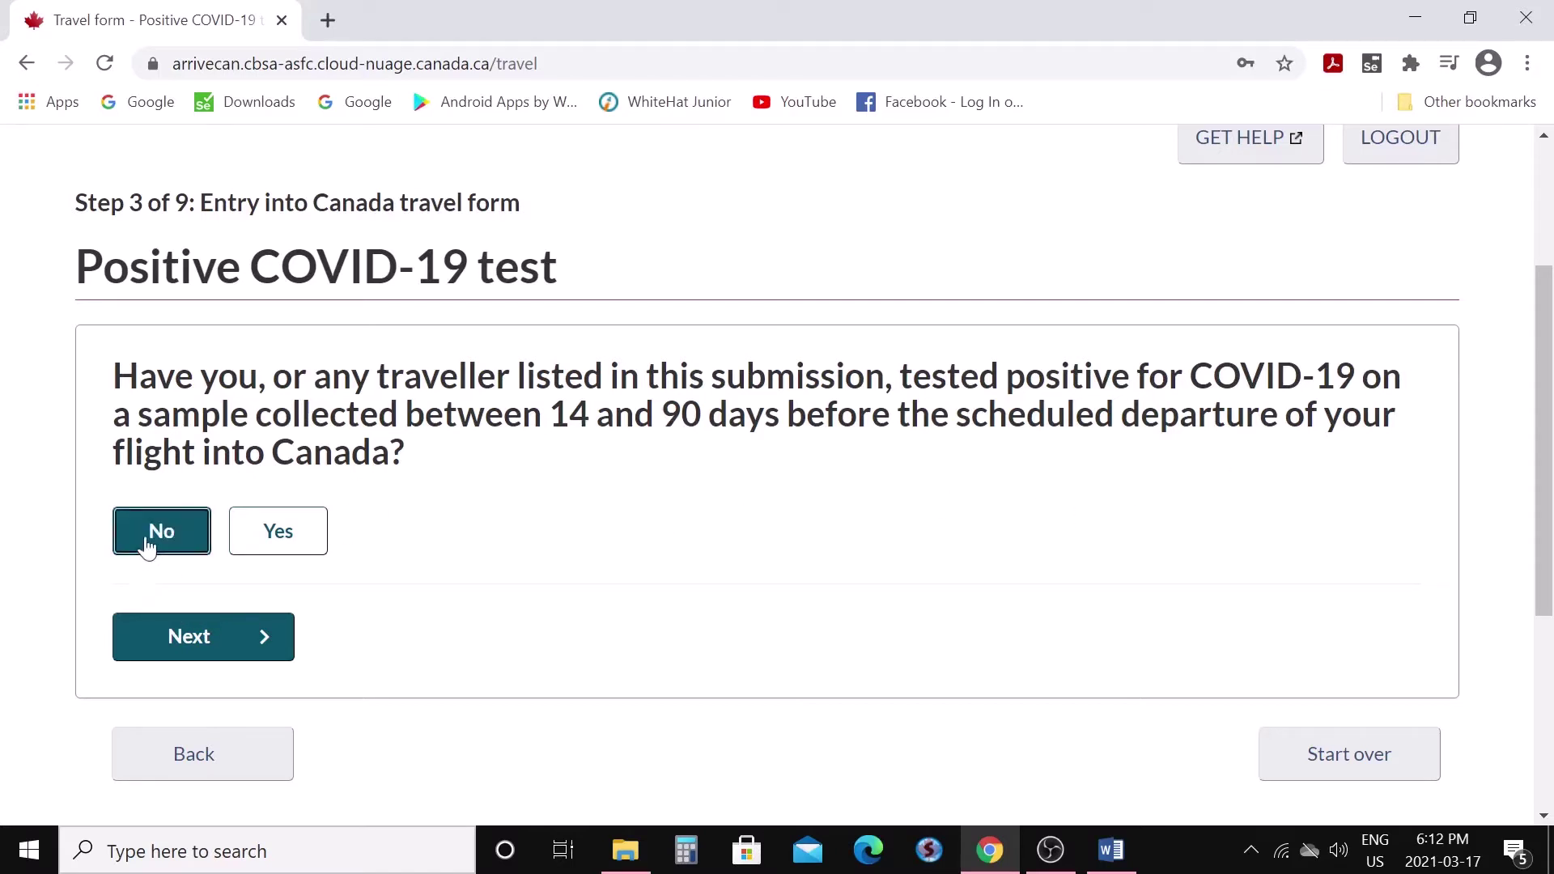
{"action": "left_click", "coordinate": [253, 658]}
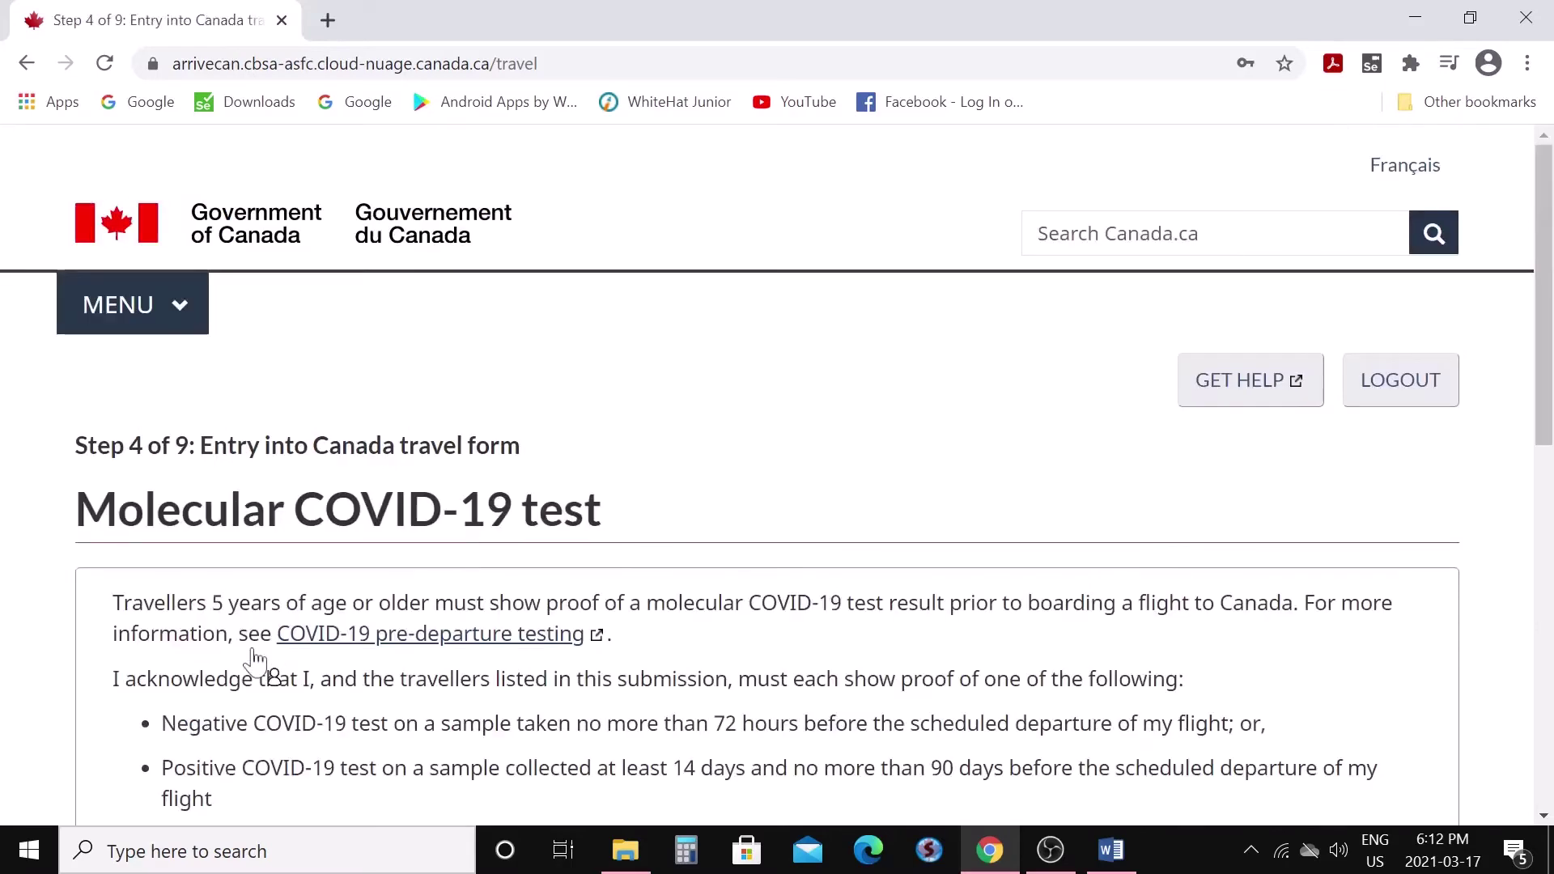
Acknowledge the molecular COVID-19 test requirement and continue to Exempt travel
{"action": "scroll", "coordinate": [375, 527], "scroll_direction": "down", "scroll_amount": 5}
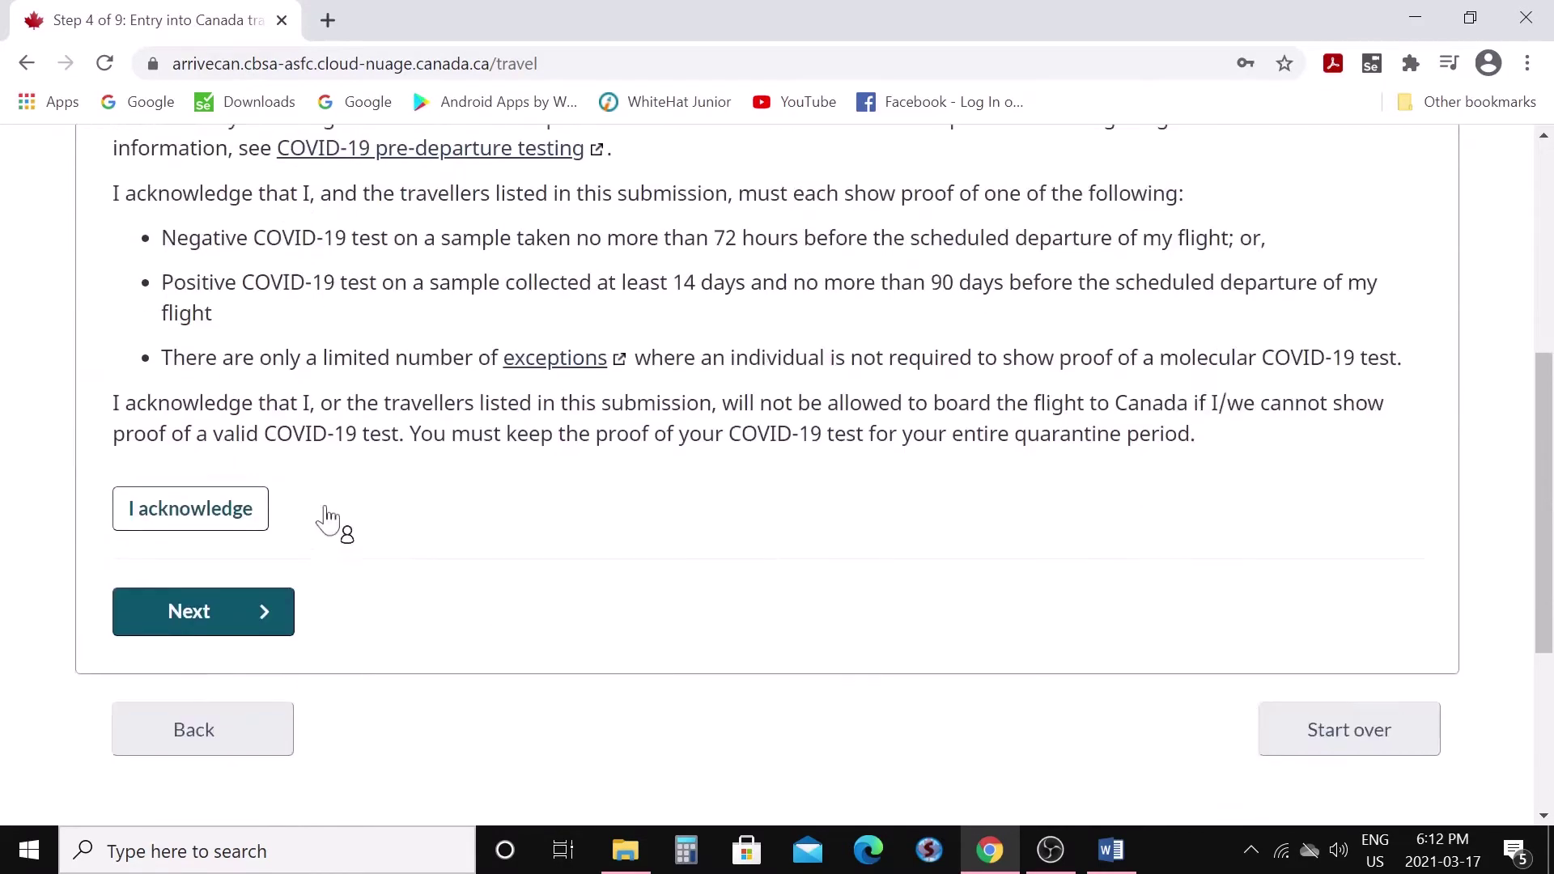
{"action": "left_click", "coordinate": [222, 510]}
{"action": "left_click", "coordinate": [264, 622]}
{"action": "scroll", "coordinate": [1283, 659], "scroll_direction": "down", "scroll_amount": 1}
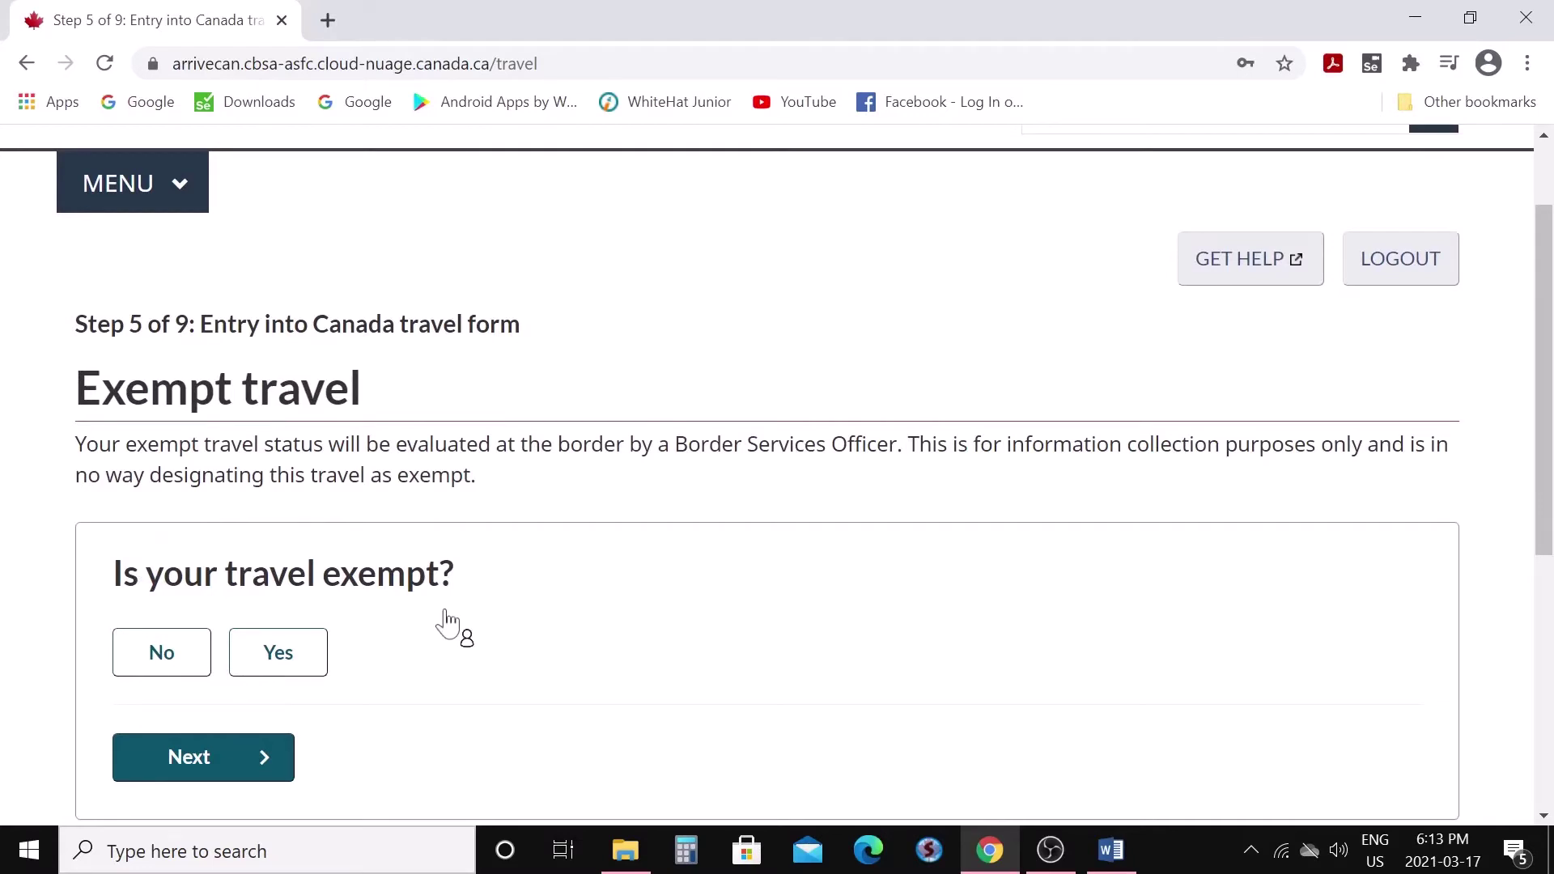
Mark the travel as not exempt, correcting an initial Yes, with Study (international student) as purpose
{"action": "scroll", "coordinate": [437, 623], "scroll_direction": "down", "scroll_amount": 3}
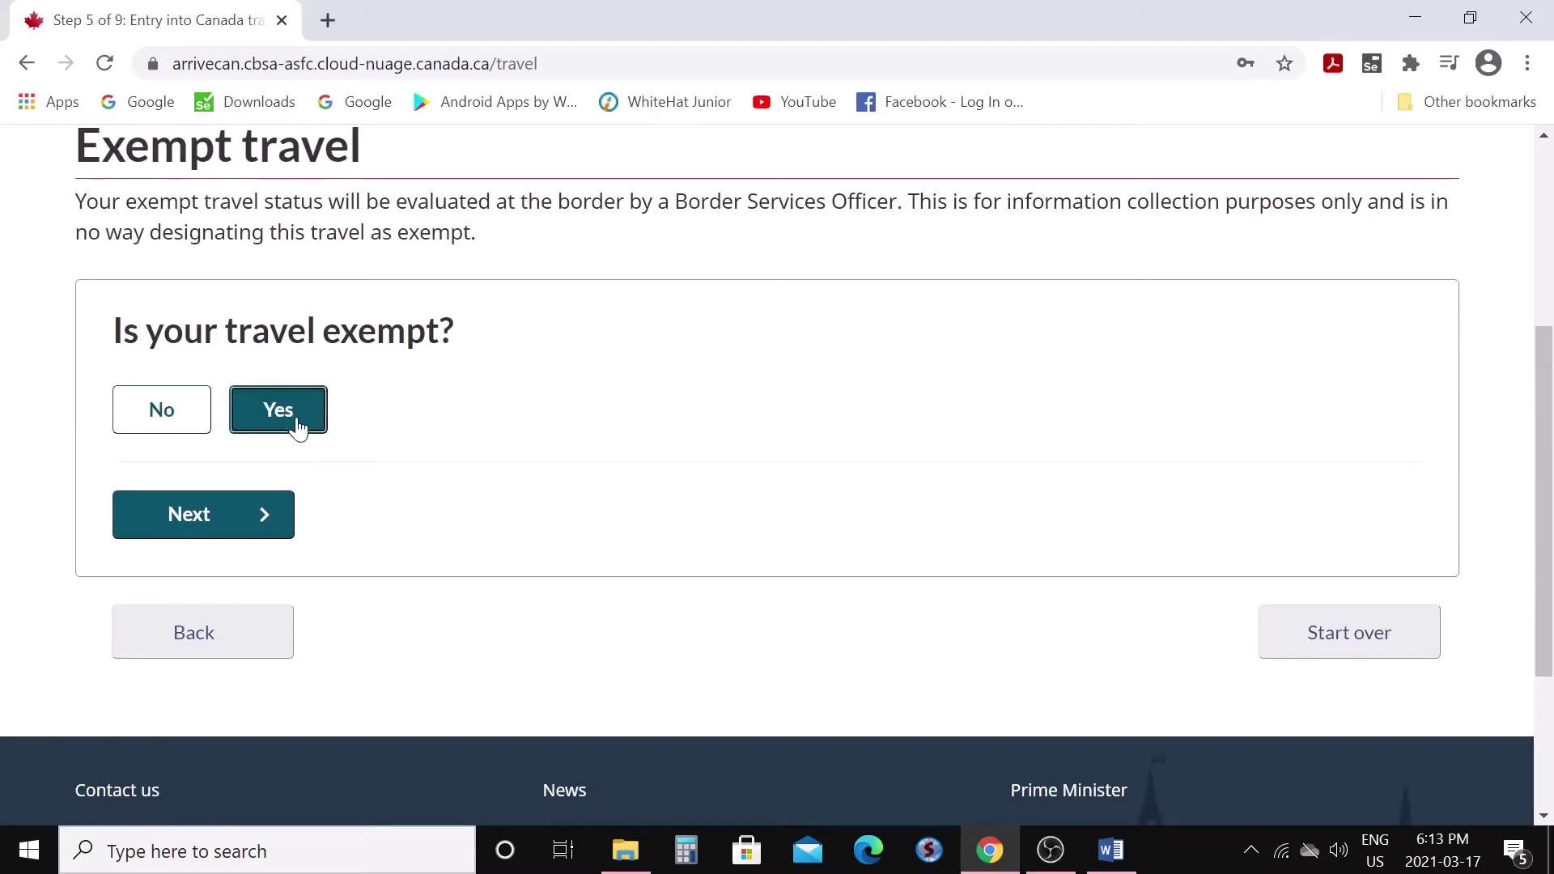
{"action": "left_click", "coordinate": [298, 427]}
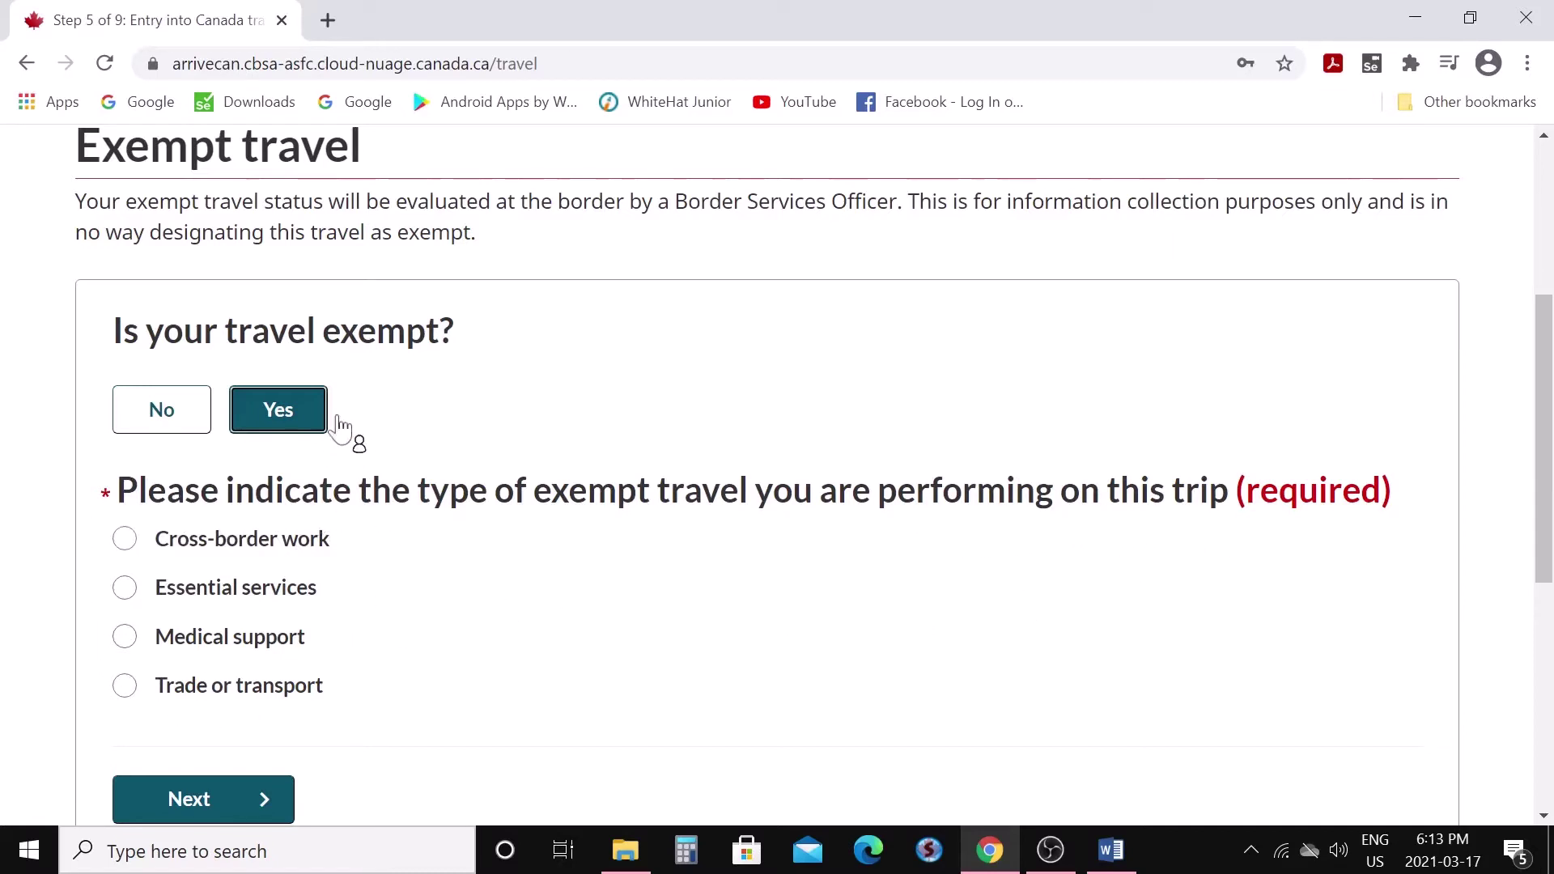
{"action": "left_click", "coordinate": [157, 422]}
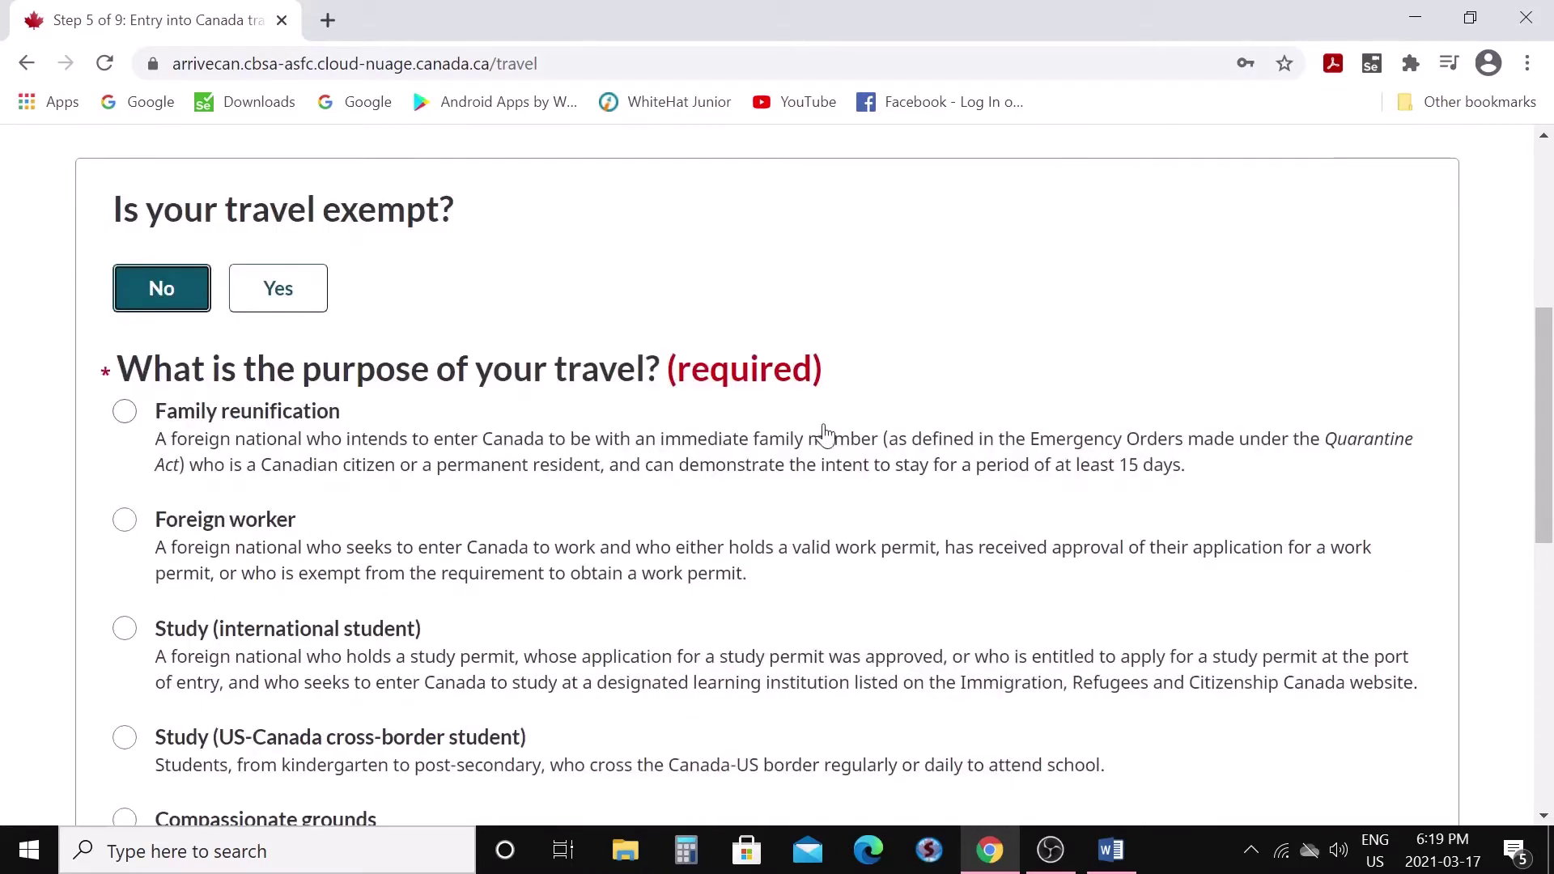
{"action": "scroll", "coordinate": [656, 450], "scroll_direction": "down", "scroll_amount": 3}
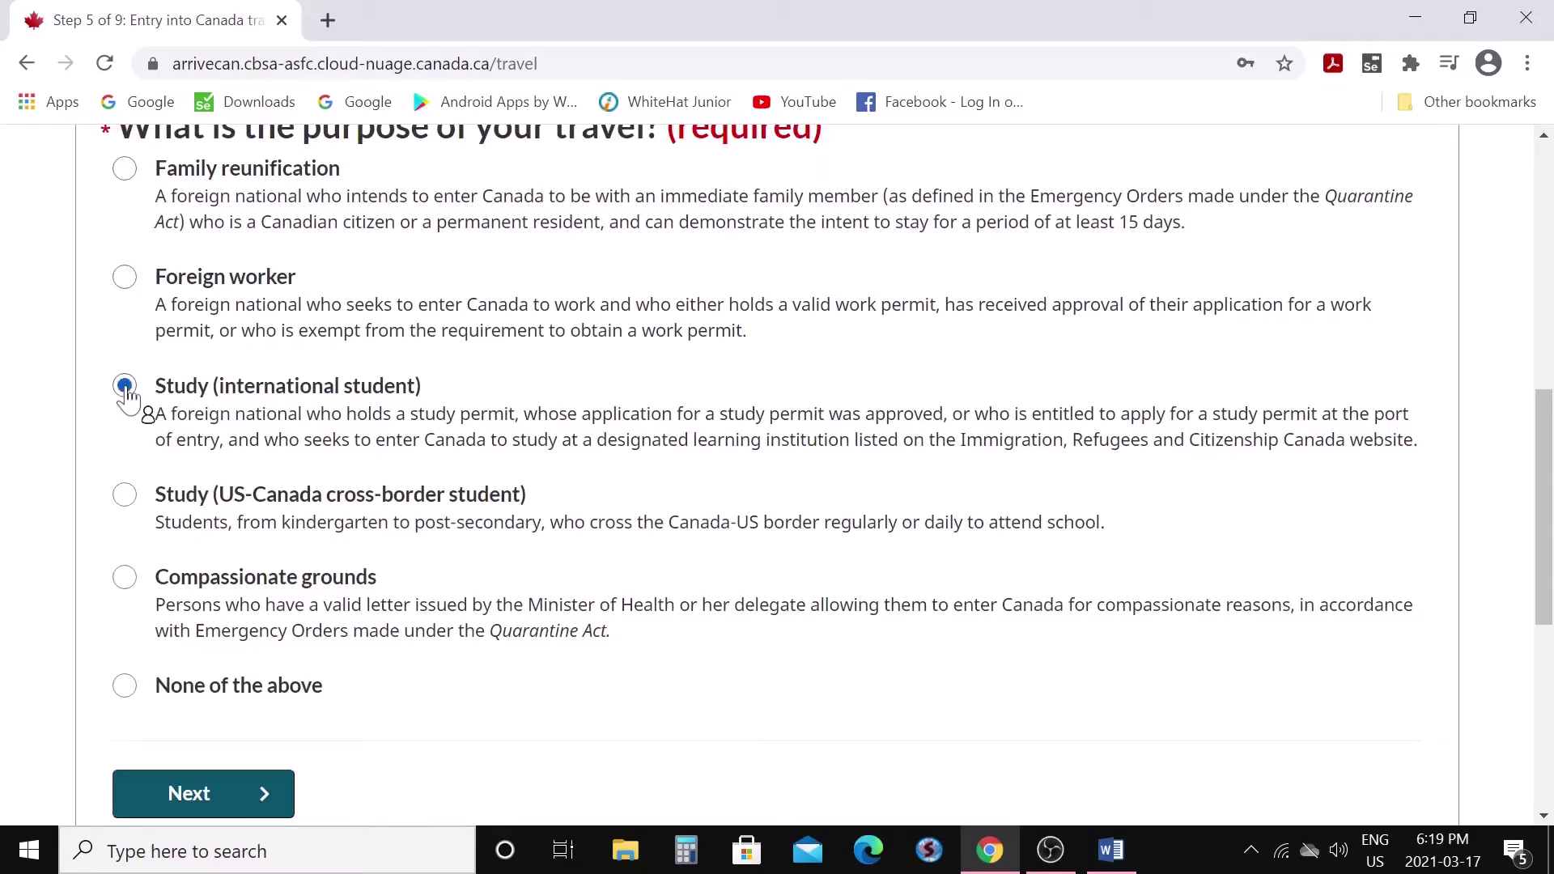
Set arrival airport Toronto Pearson Terminal 1 (YYZ), airline Air Canada (AC), and flight number 106
{"action": "left_click", "coordinate": [231, 804]}
{"action": "scroll", "coordinate": [441, 649], "scroll_direction": "down", "scroll_amount": 3}
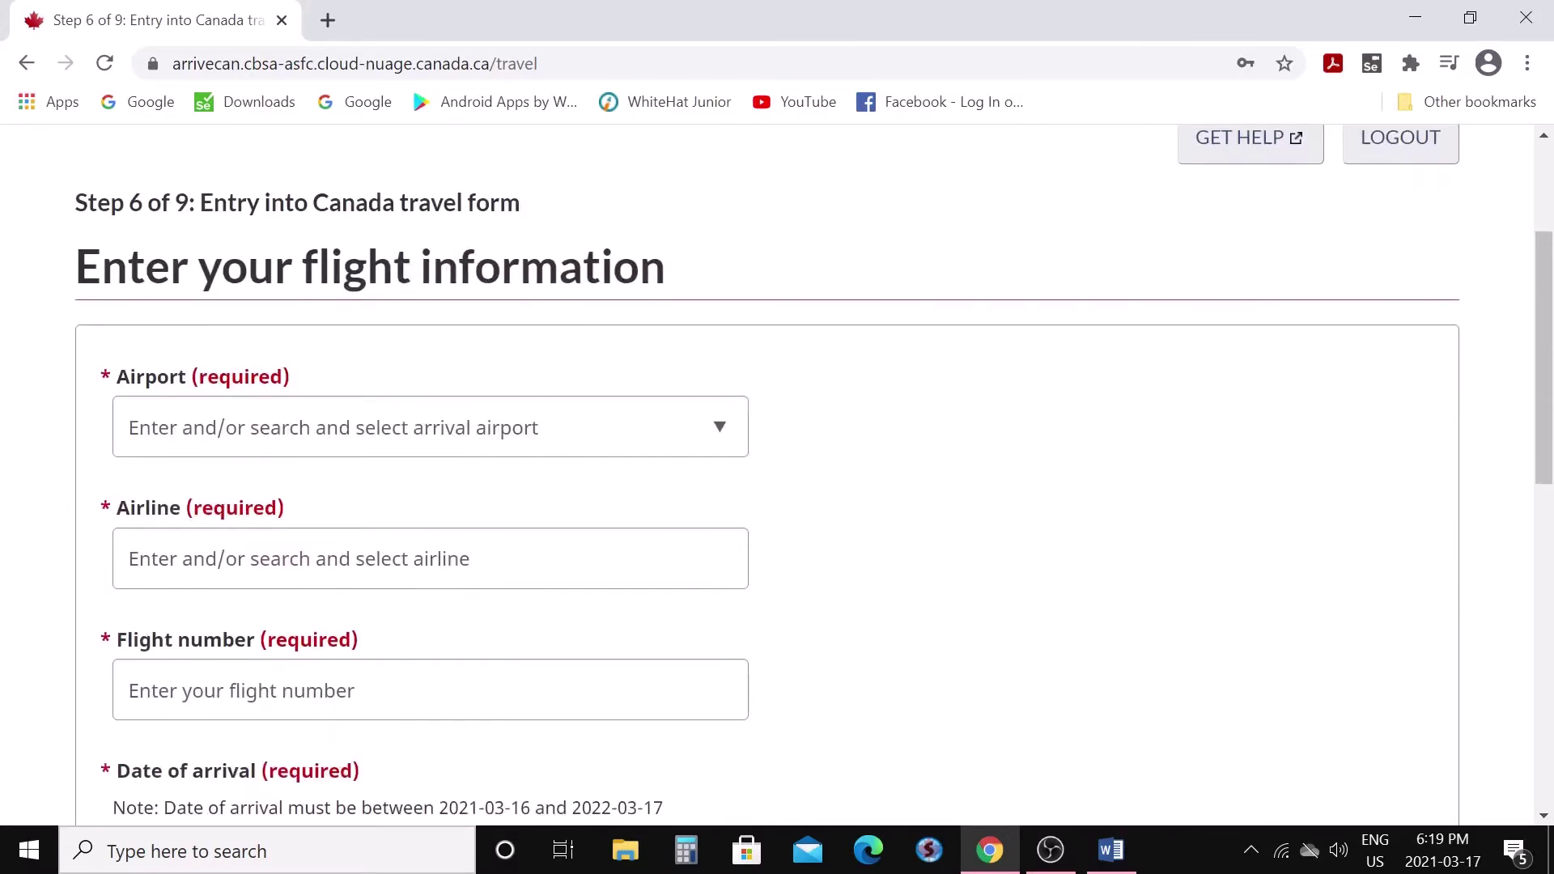
{"action": "left_click", "coordinate": [324, 428]}
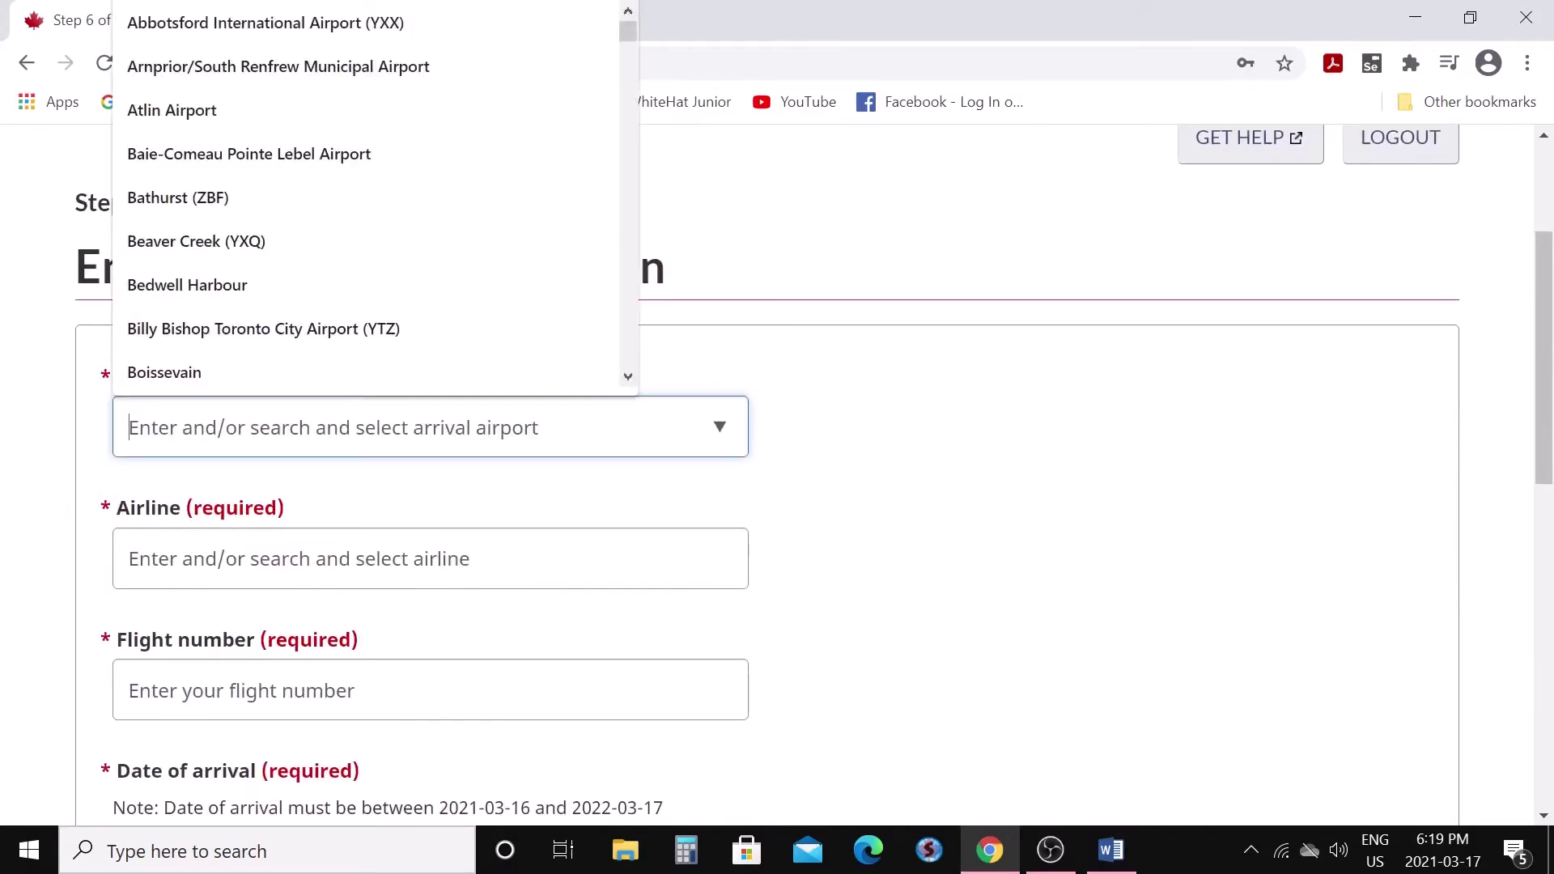
{"action": "type", "text": "T"}
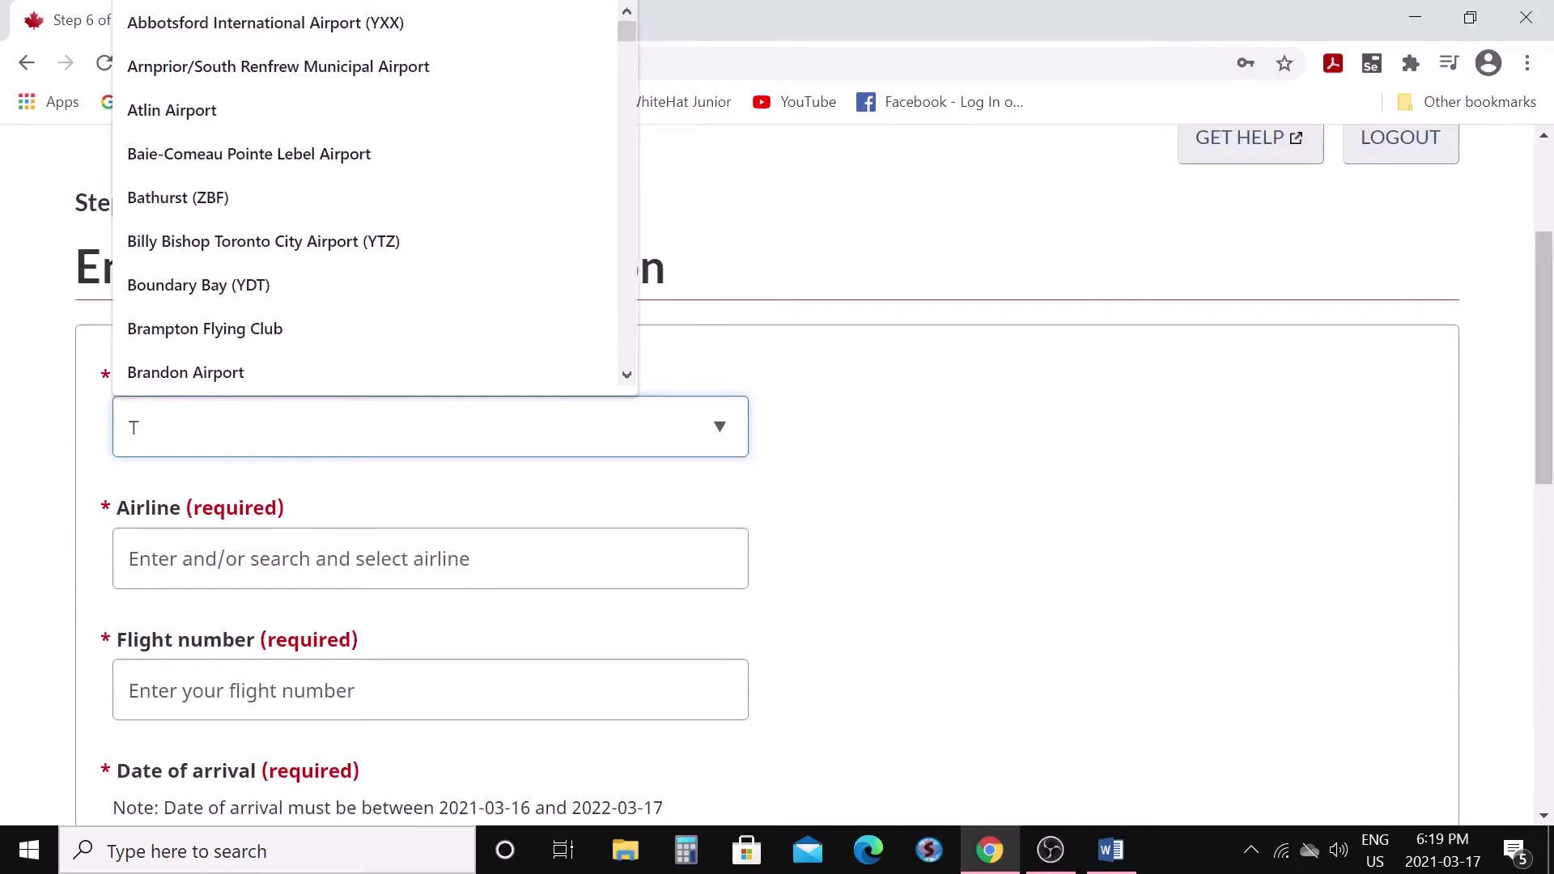
{"action": "type", "text": "or"}
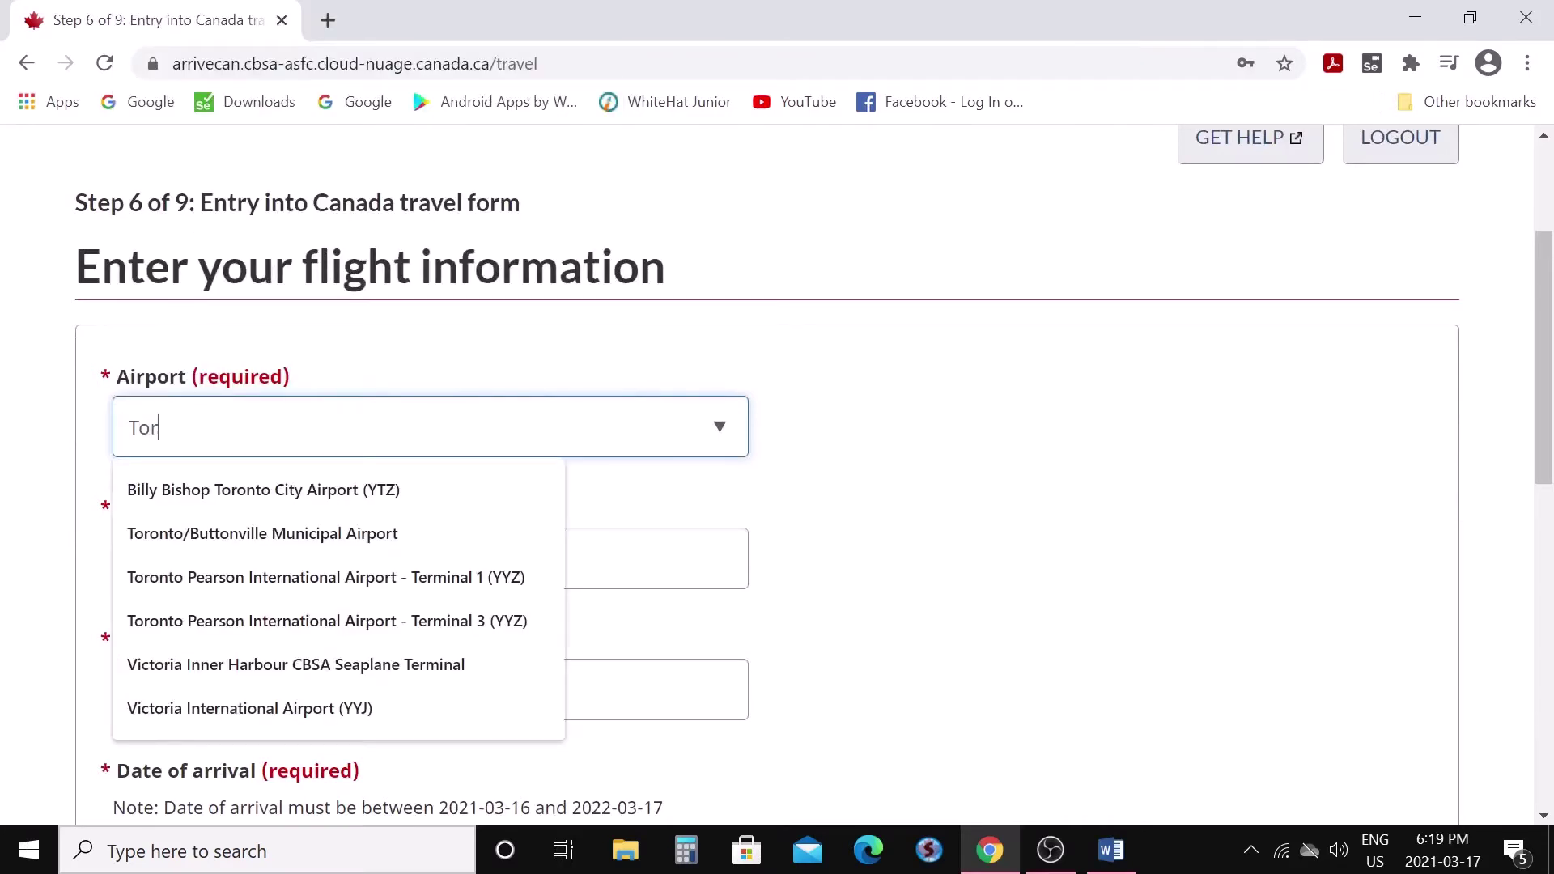
{"action": "left_click", "coordinate": [485, 577]}
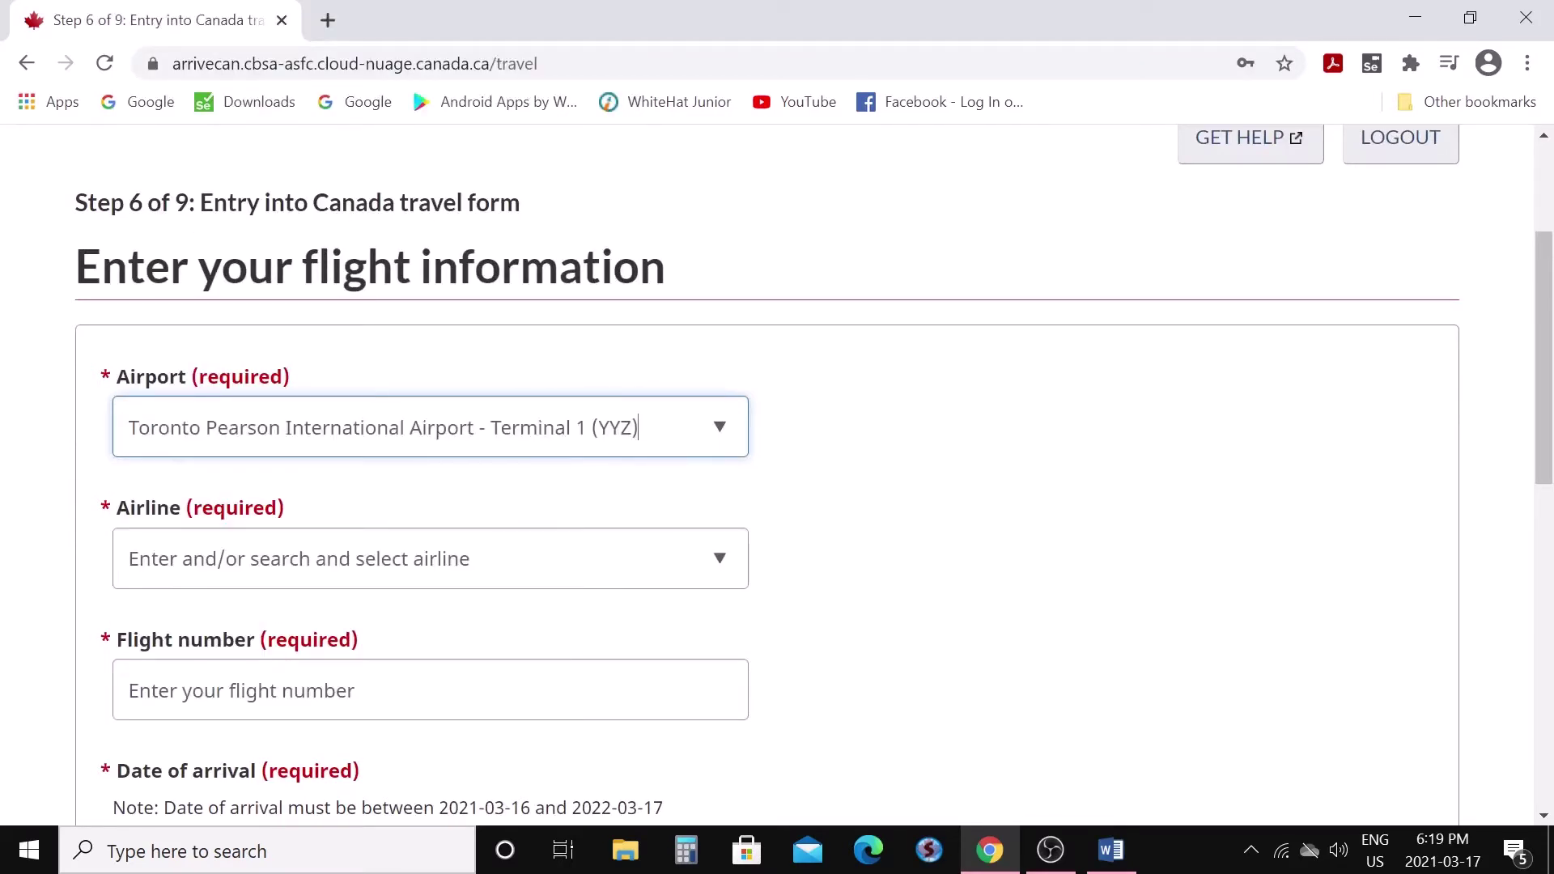
{"action": "key", "text": "Down"}
{"action": "type", "text": "A"}
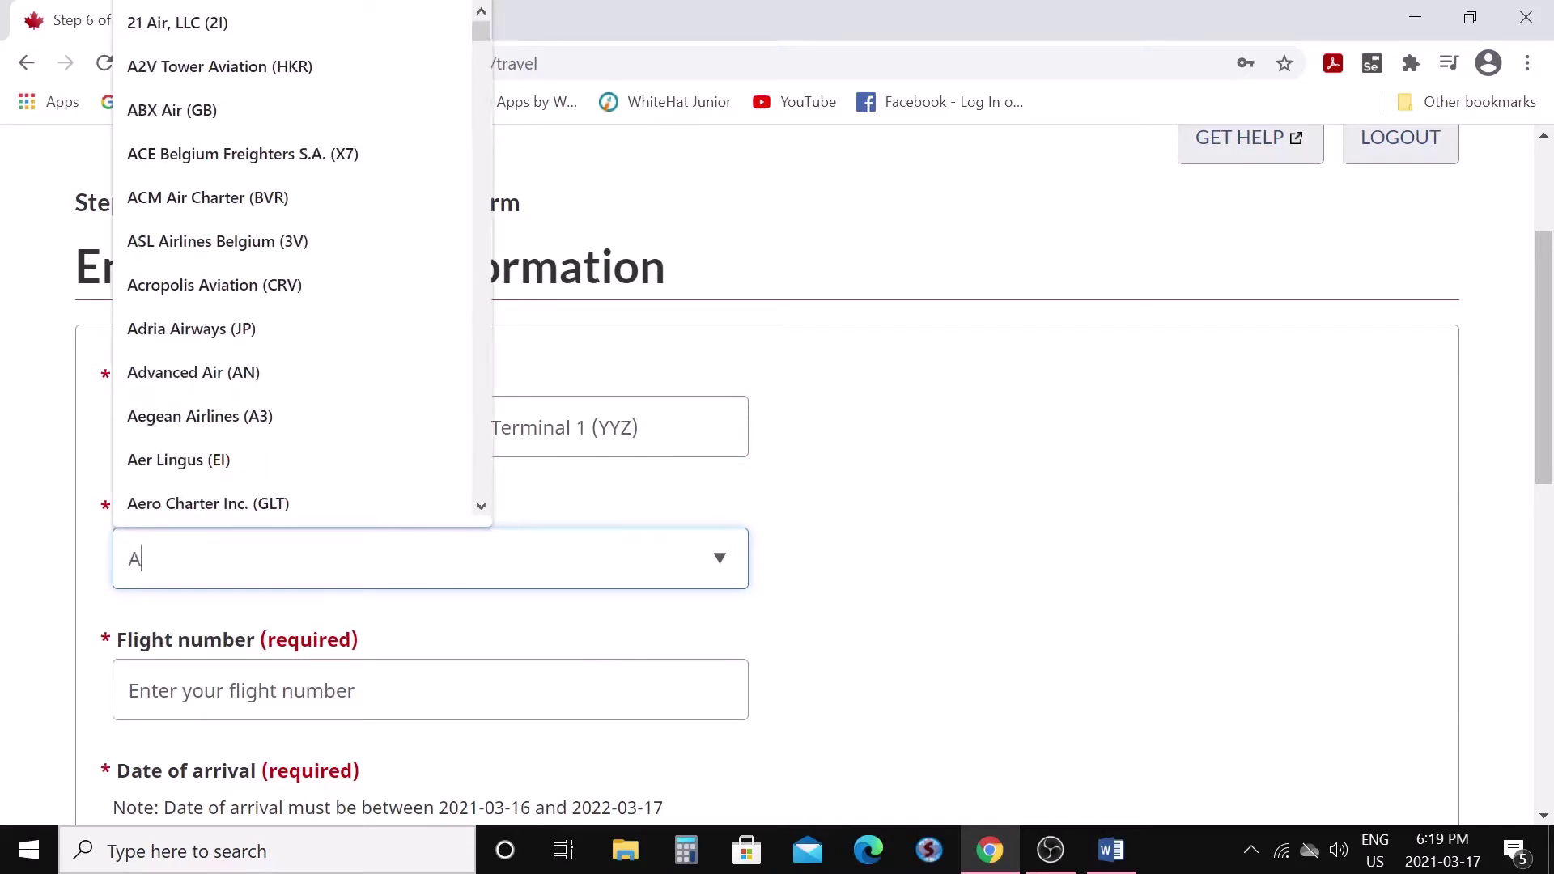
{"action": "type", "text": "ir C"}
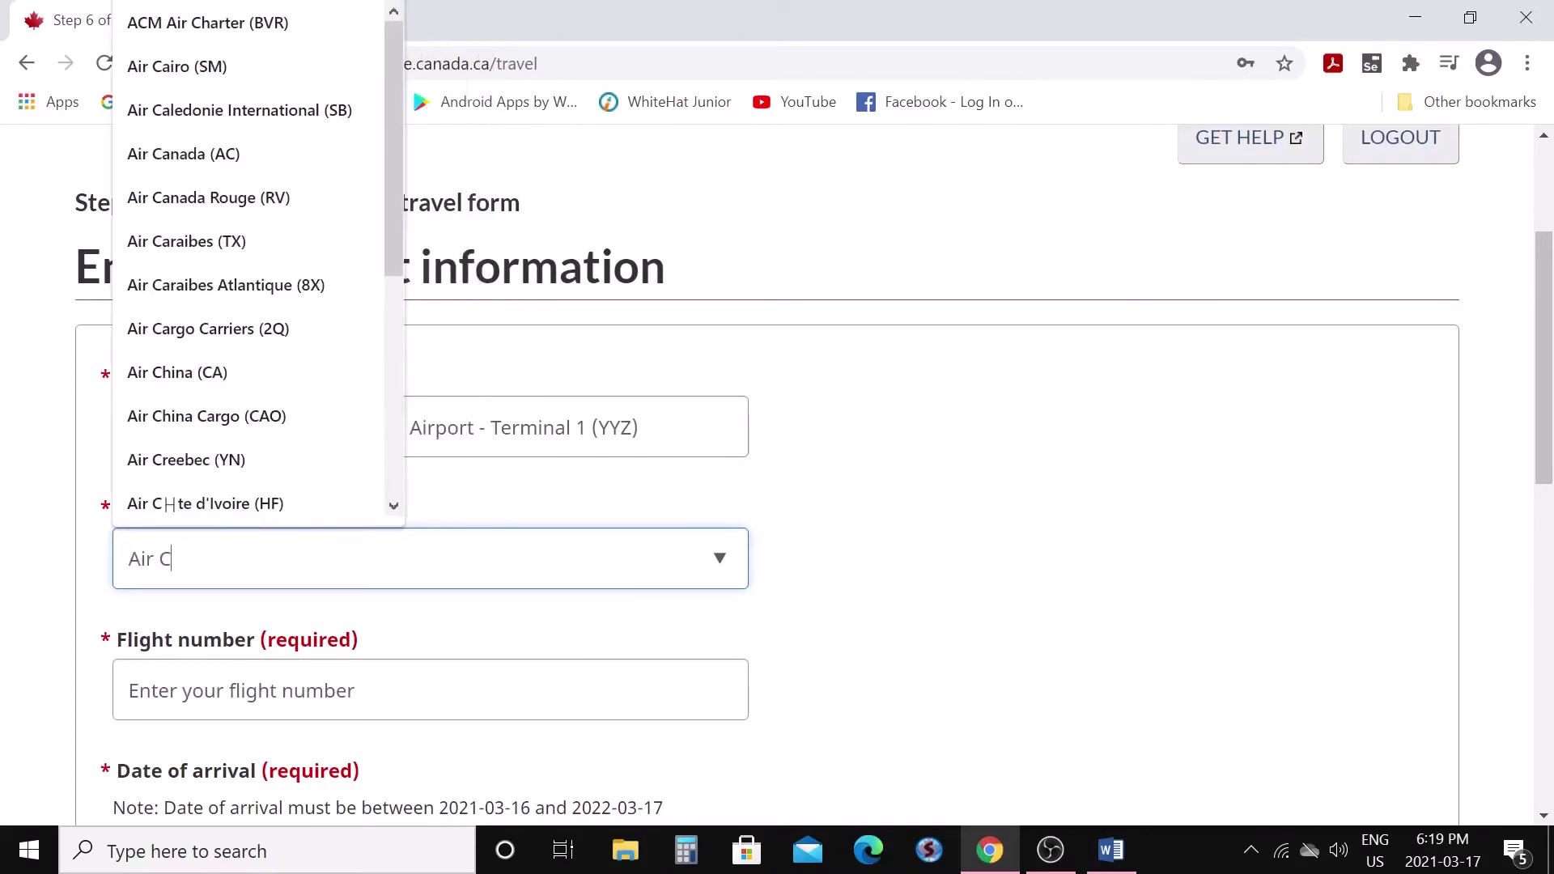
{"action": "left_click", "coordinate": [267, 156]}
{"action": "scroll", "coordinate": [462, 510], "scroll_direction": "down", "scroll_amount": 3}
{"action": "key", "text": "Tab"}
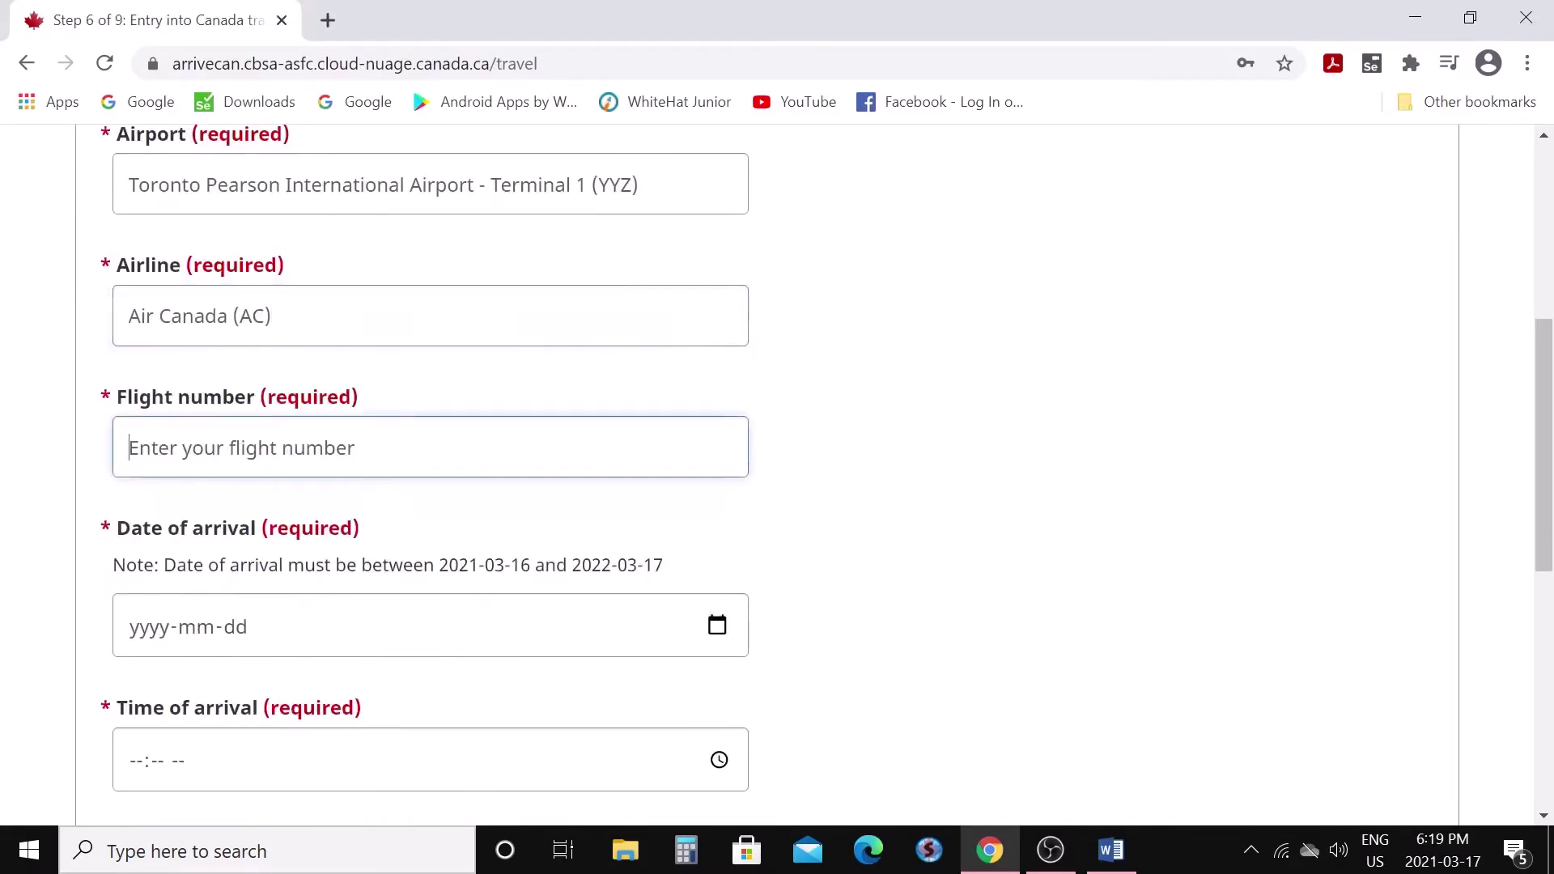
{"action": "type", "text": "106"}
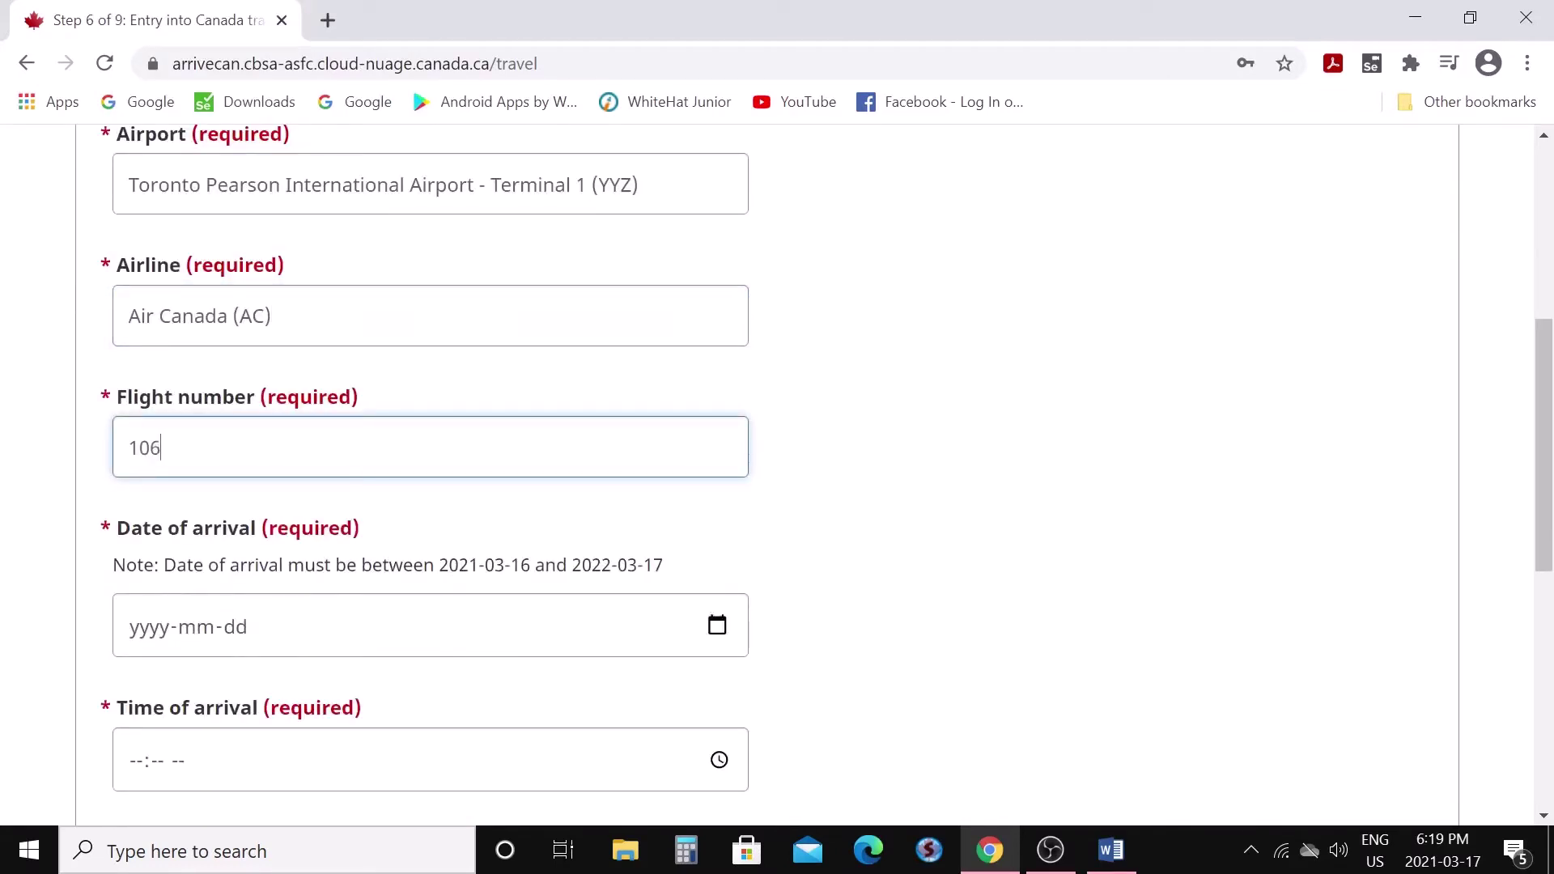
Set the arrival to 2021-03-19 at 09:22 PM and submit the flight details
{"action": "left_click", "coordinate": [717, 626]}
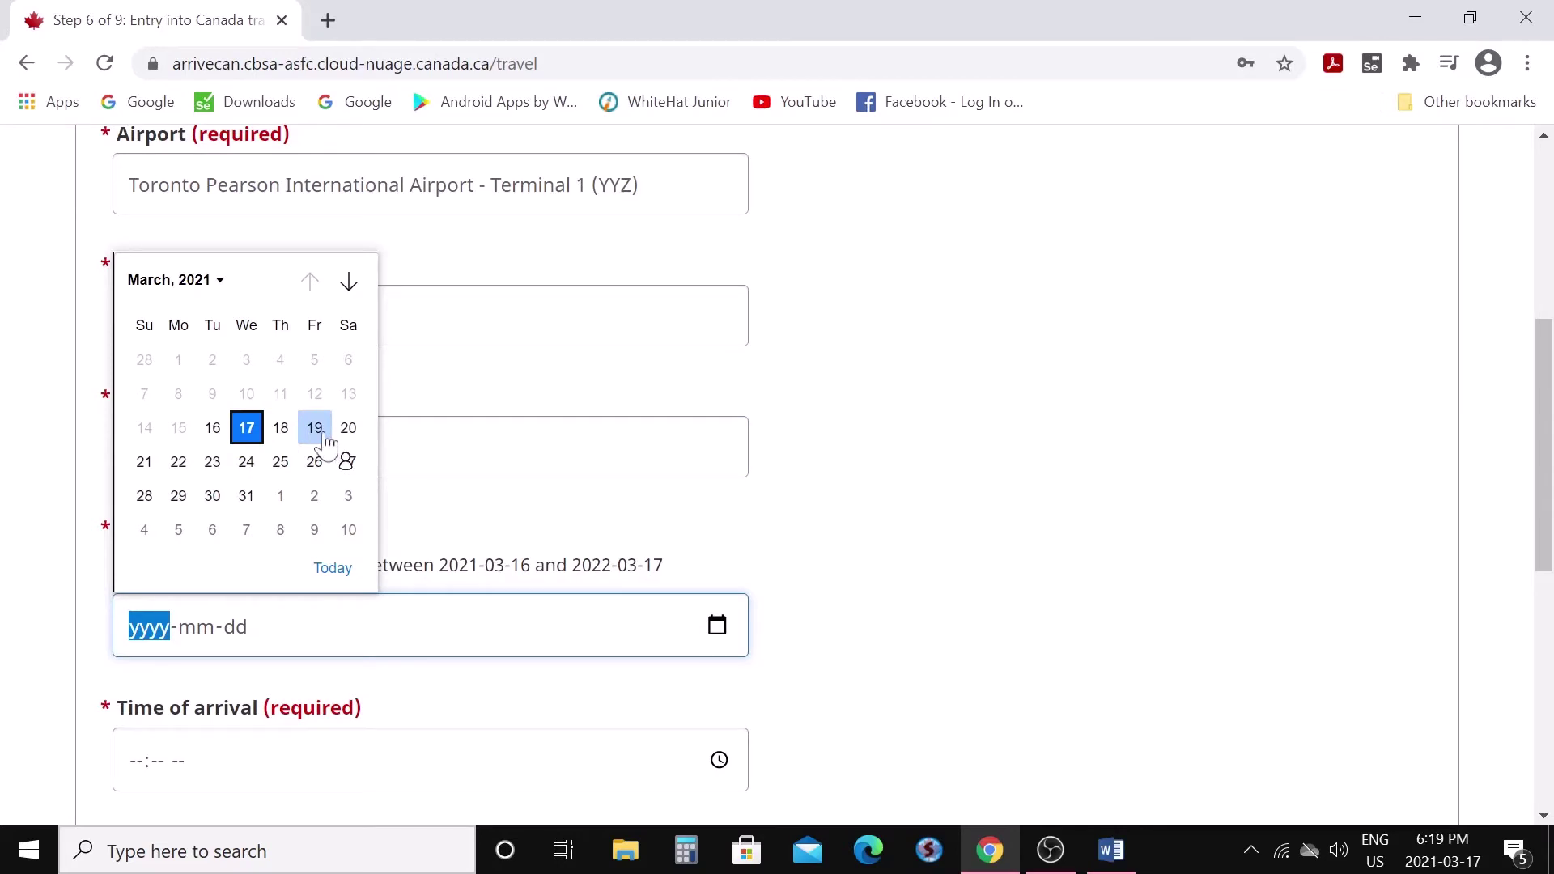
{"action": "left_click", "coordinate": [324, 437]}
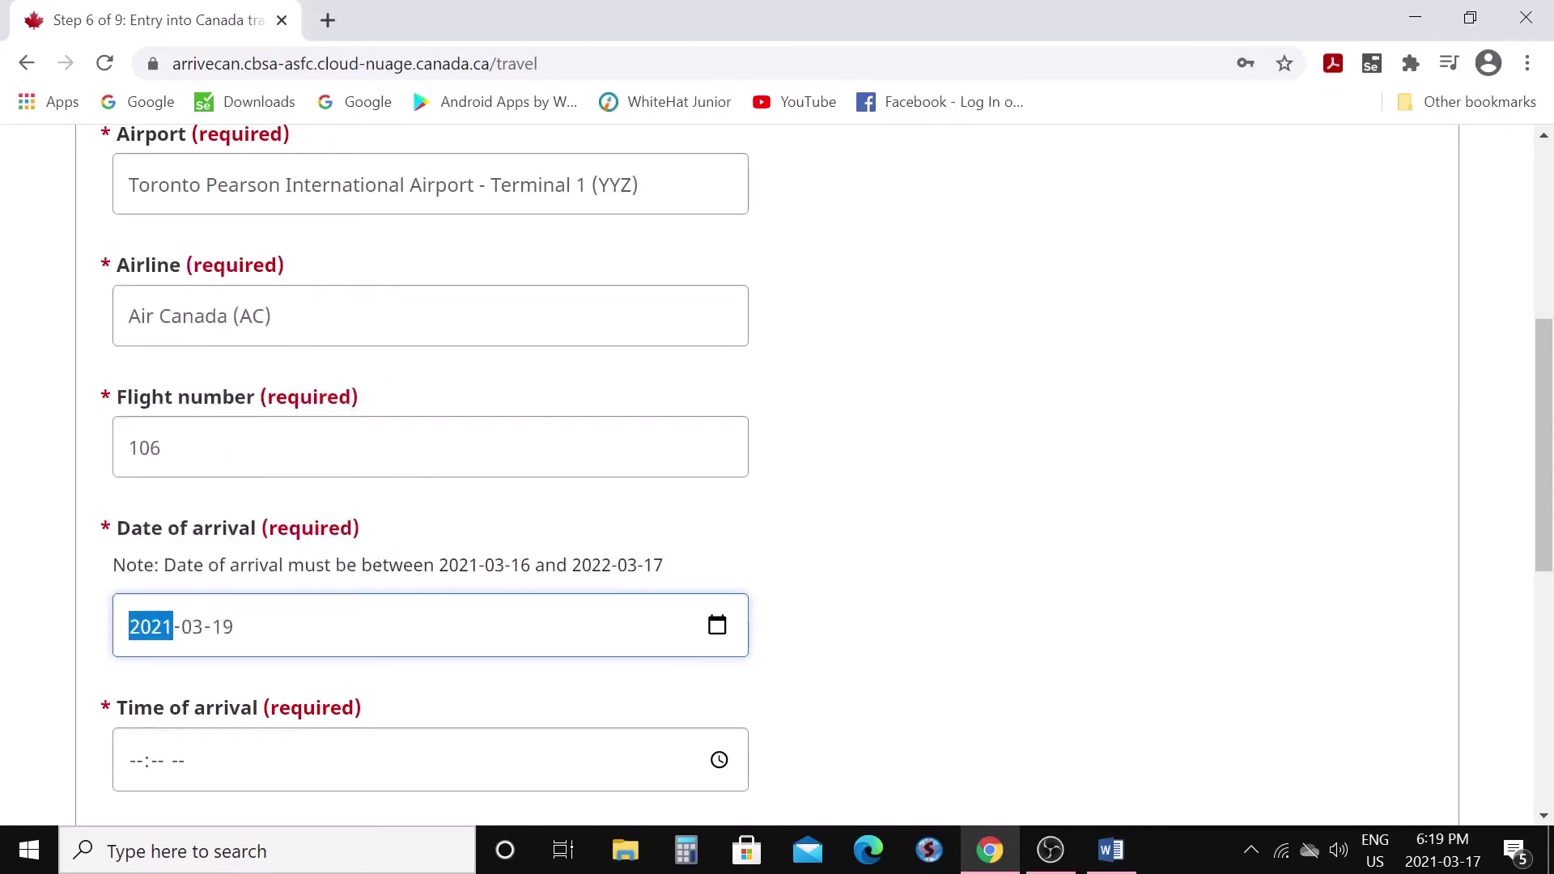
{"action": "left_click", "coordinate": [719, 759]}
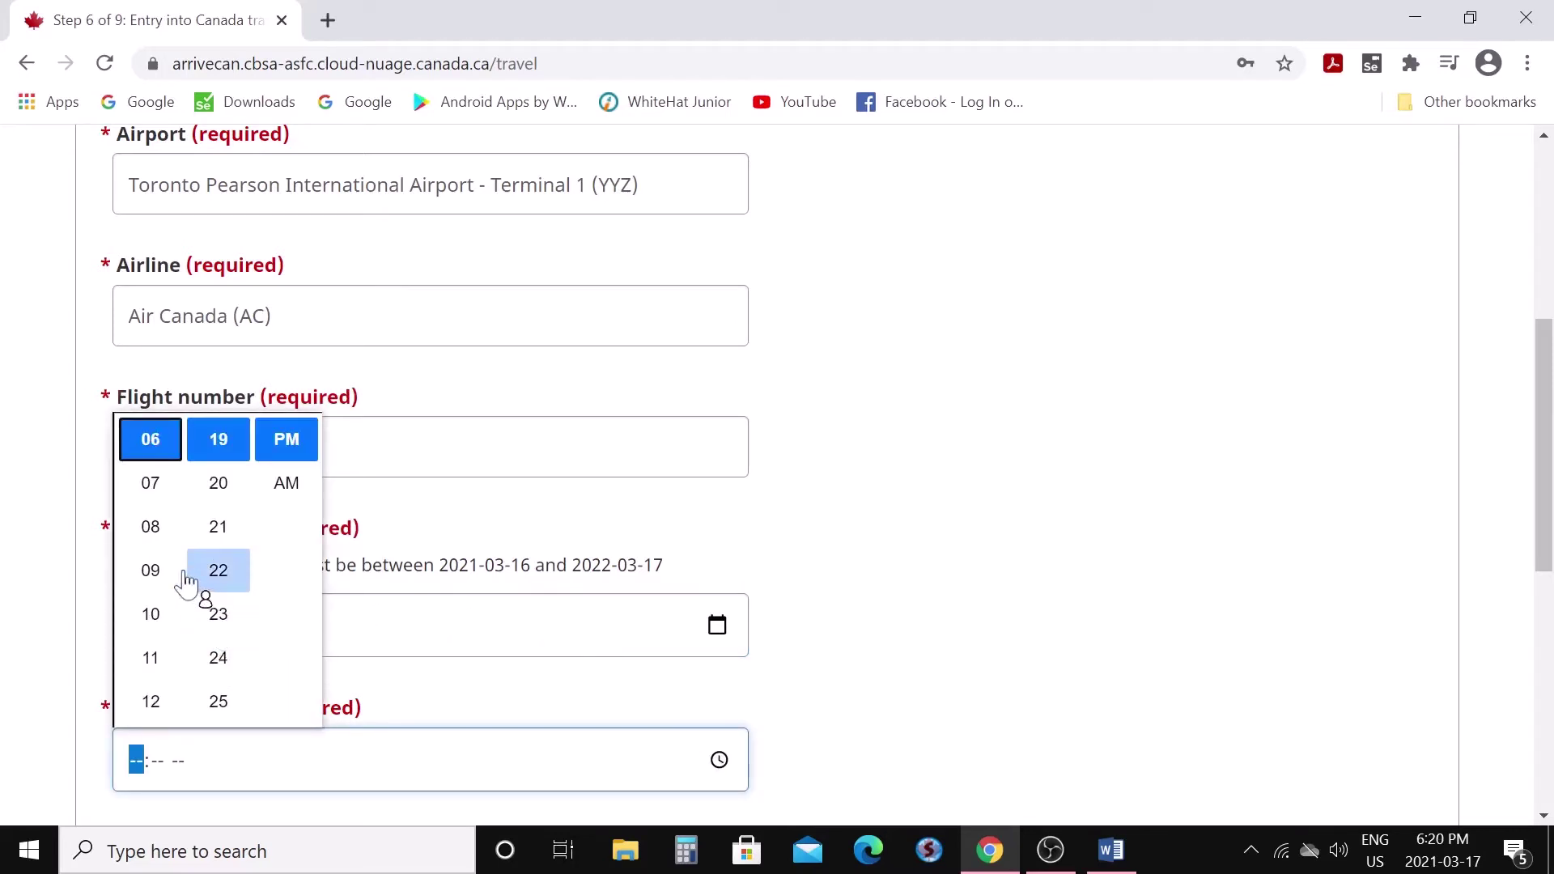
{"action": "left_click", "coordinate": [156, 573]}
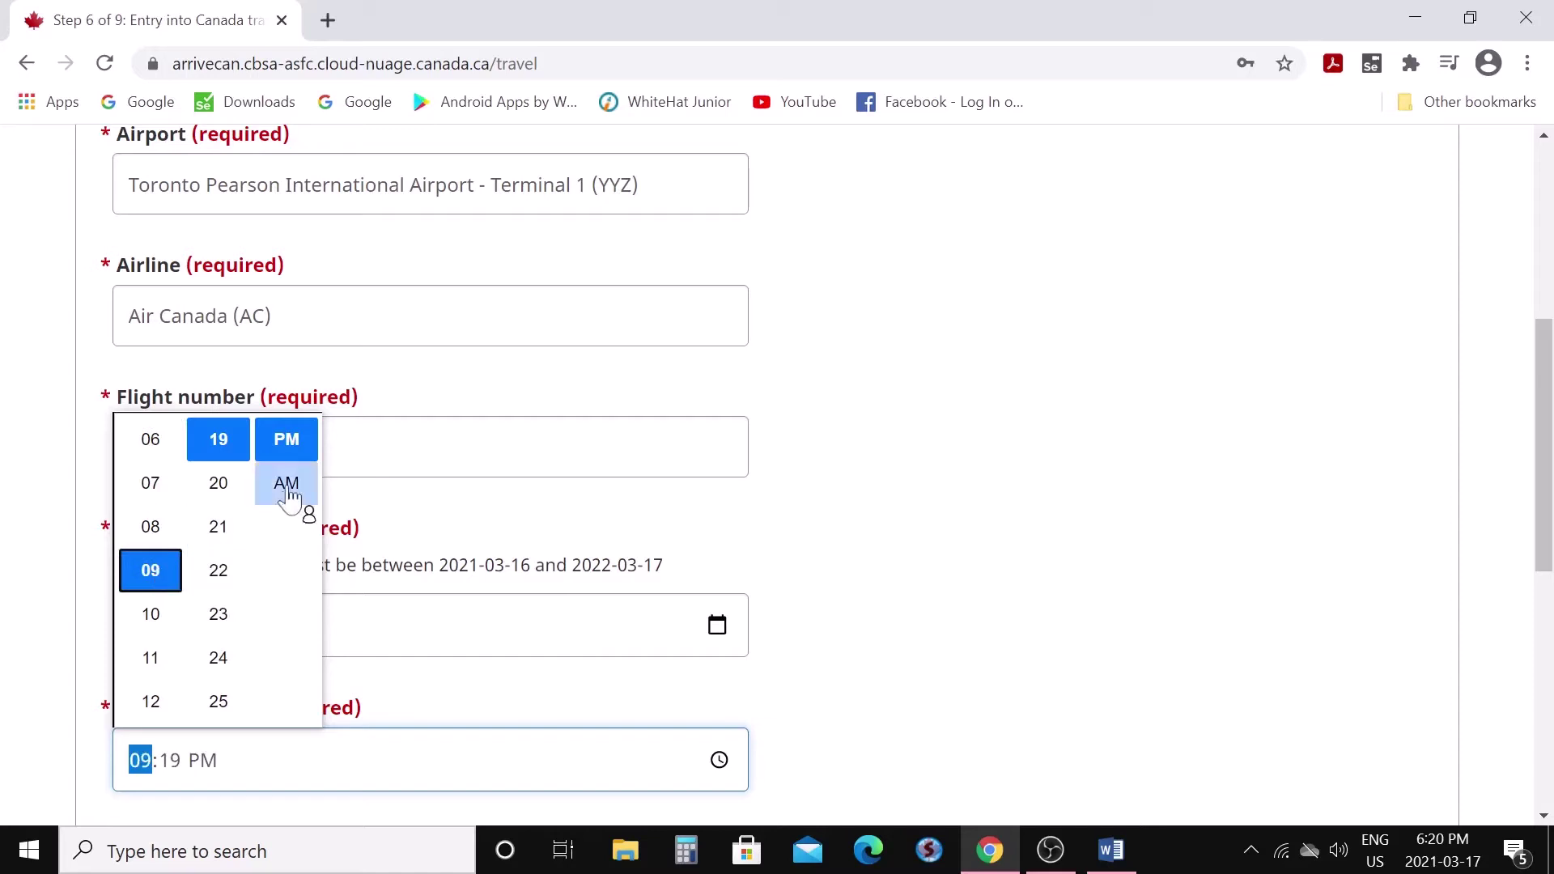
{"action": "left_click", "coordinate": [287, 452]}
{"action": "left_click", "coordinate": [220, 571]}
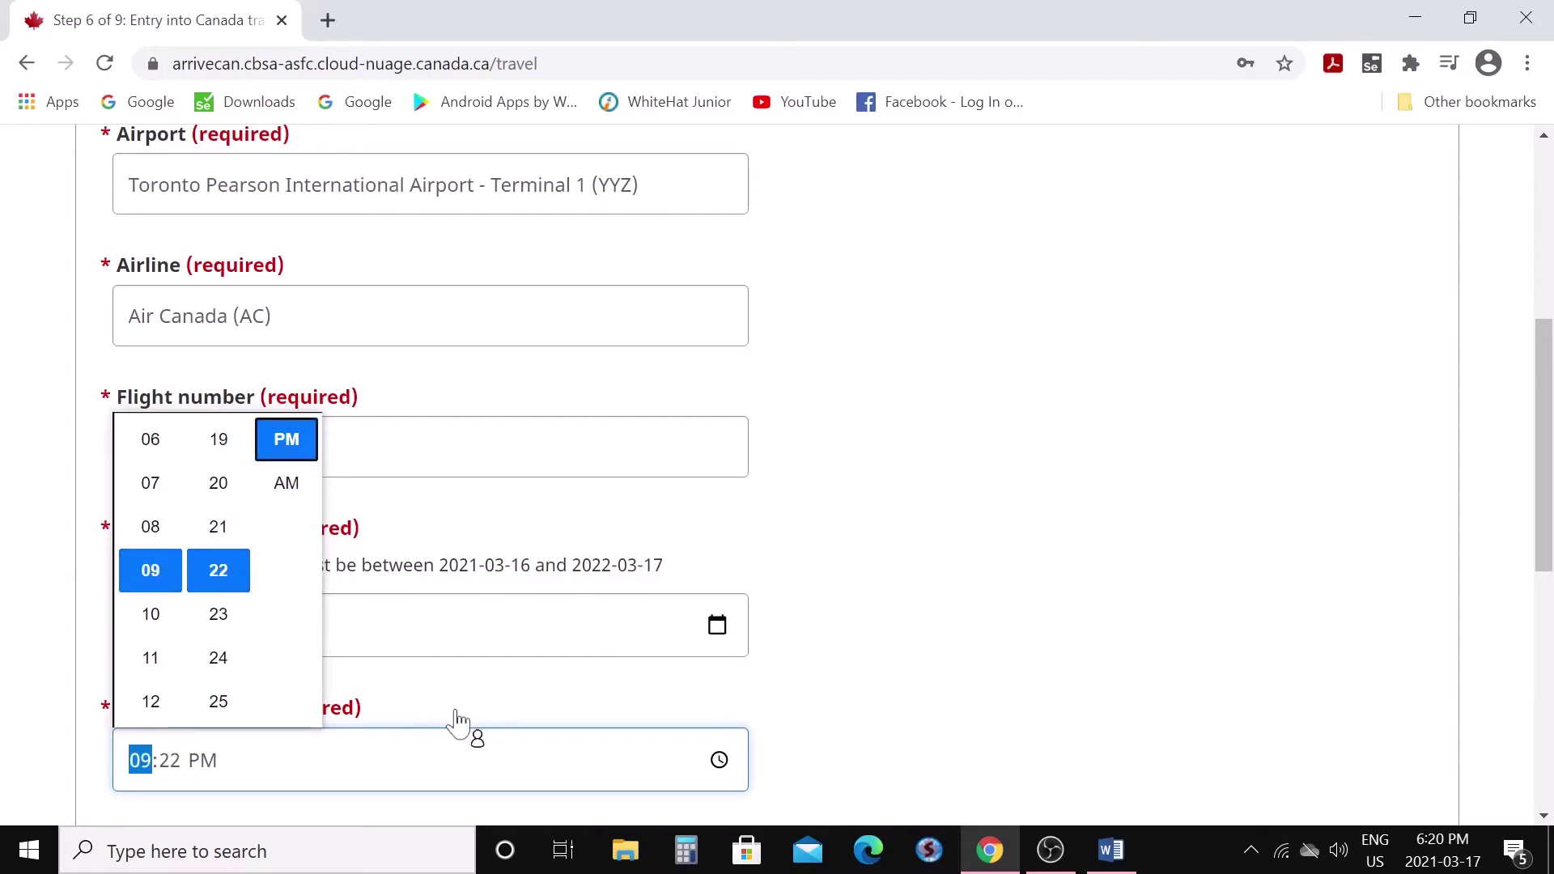
{"action": "scroll", "coordinate": [478, 724], "scroll_direction": "down", "scroll_amount": 3}
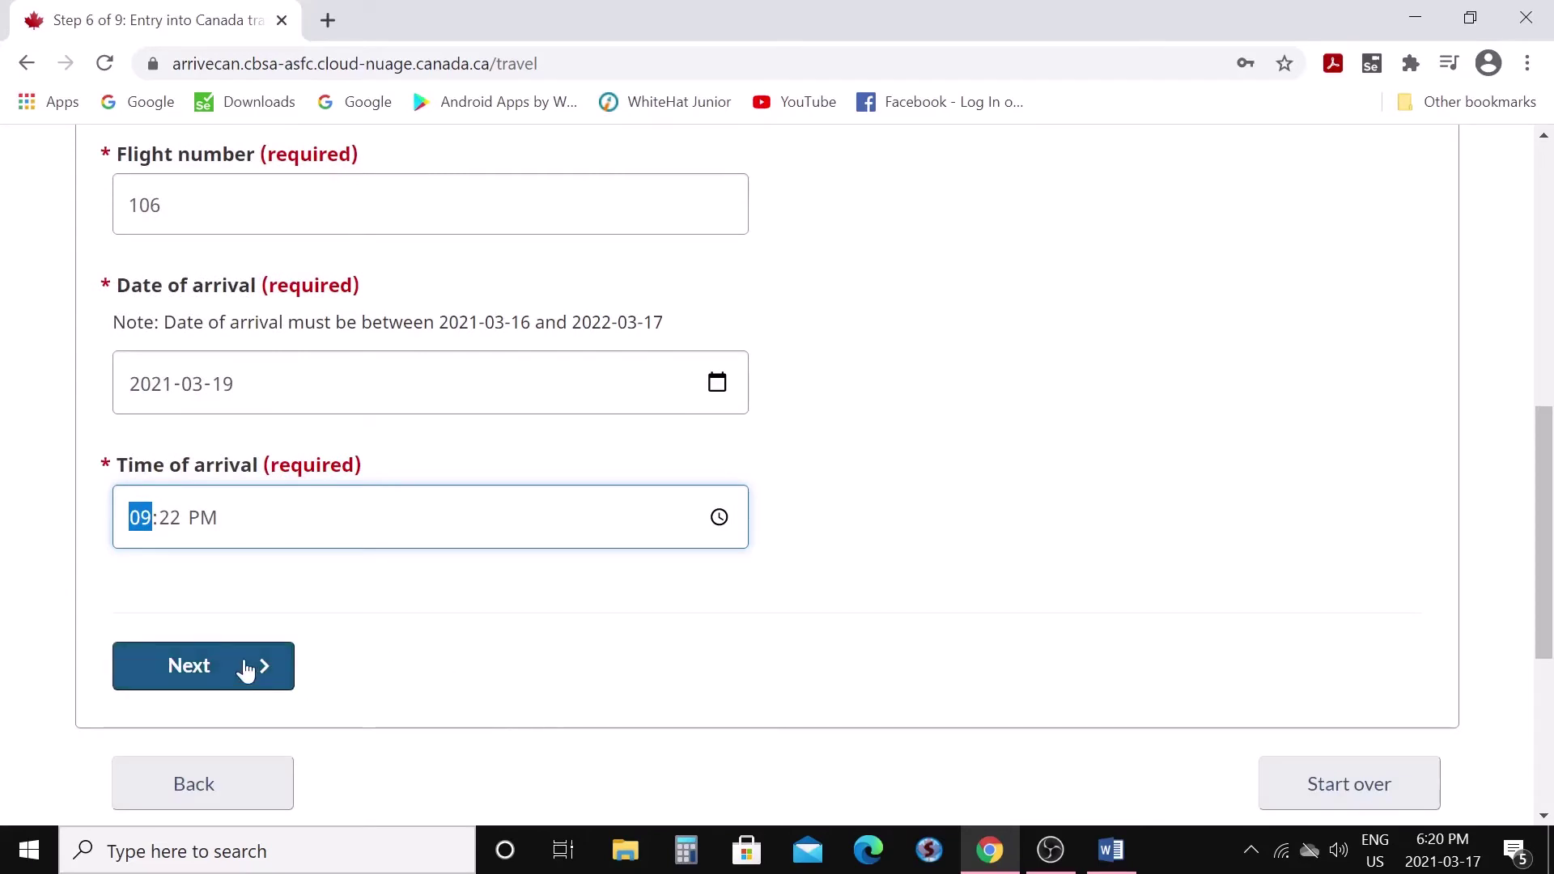
{"action": "left_click", "coordinate": [246, 670]}
Select Passport as the document type with india as the country of issue
{"action": "scroll", "coordinate": [481, 686], "scroll_direction": "down", "scroll_amount": 2}
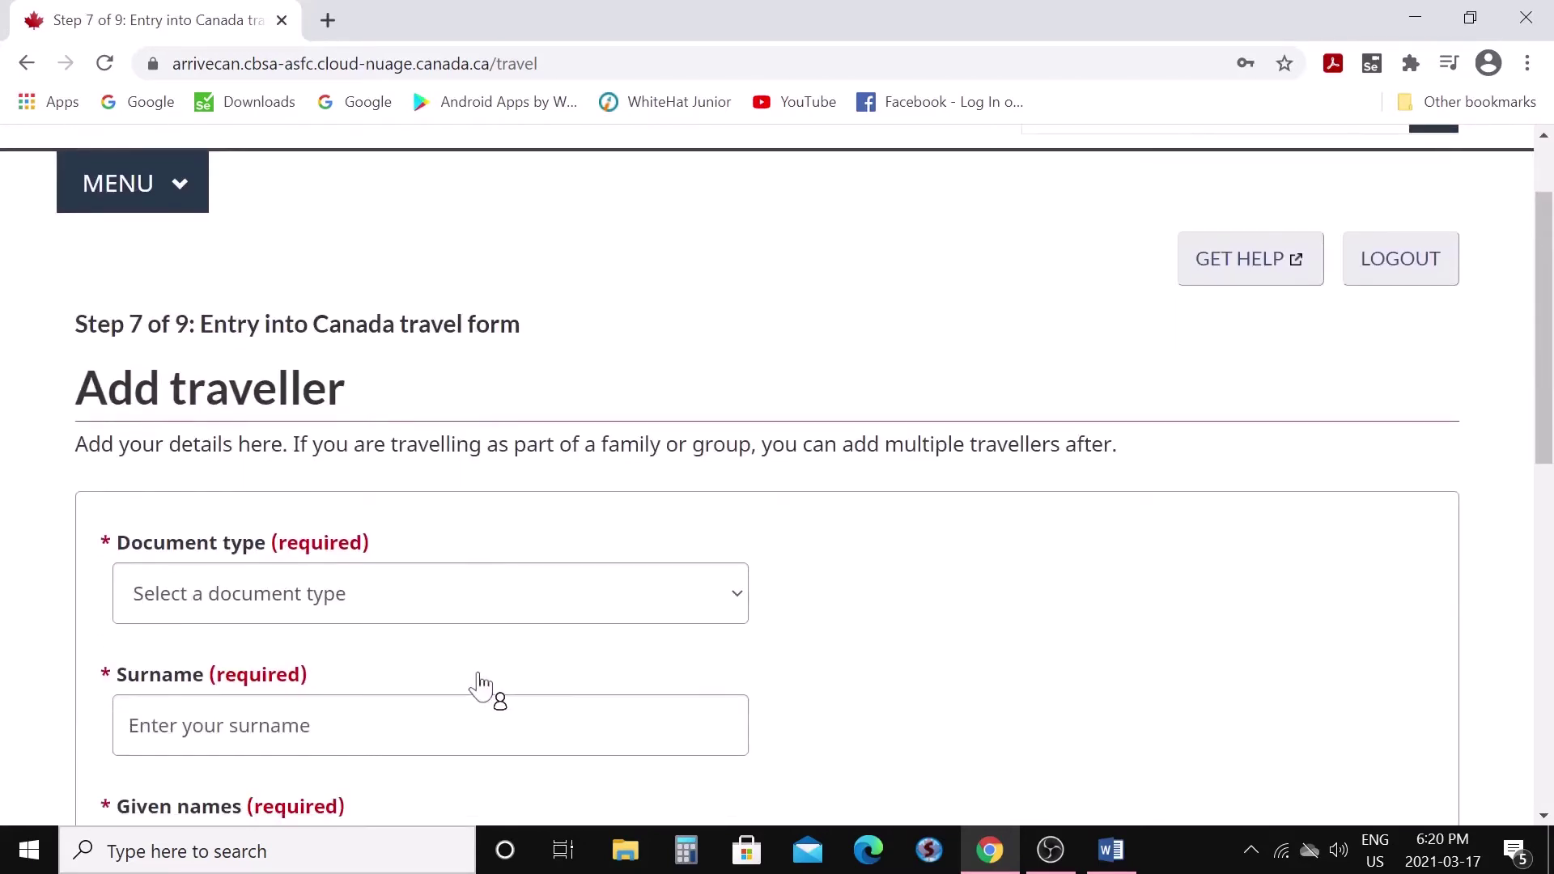
{"action": "scroll", "coordinate": [481, 686], "scroll_direction": "down", "scroll_amount": 3}
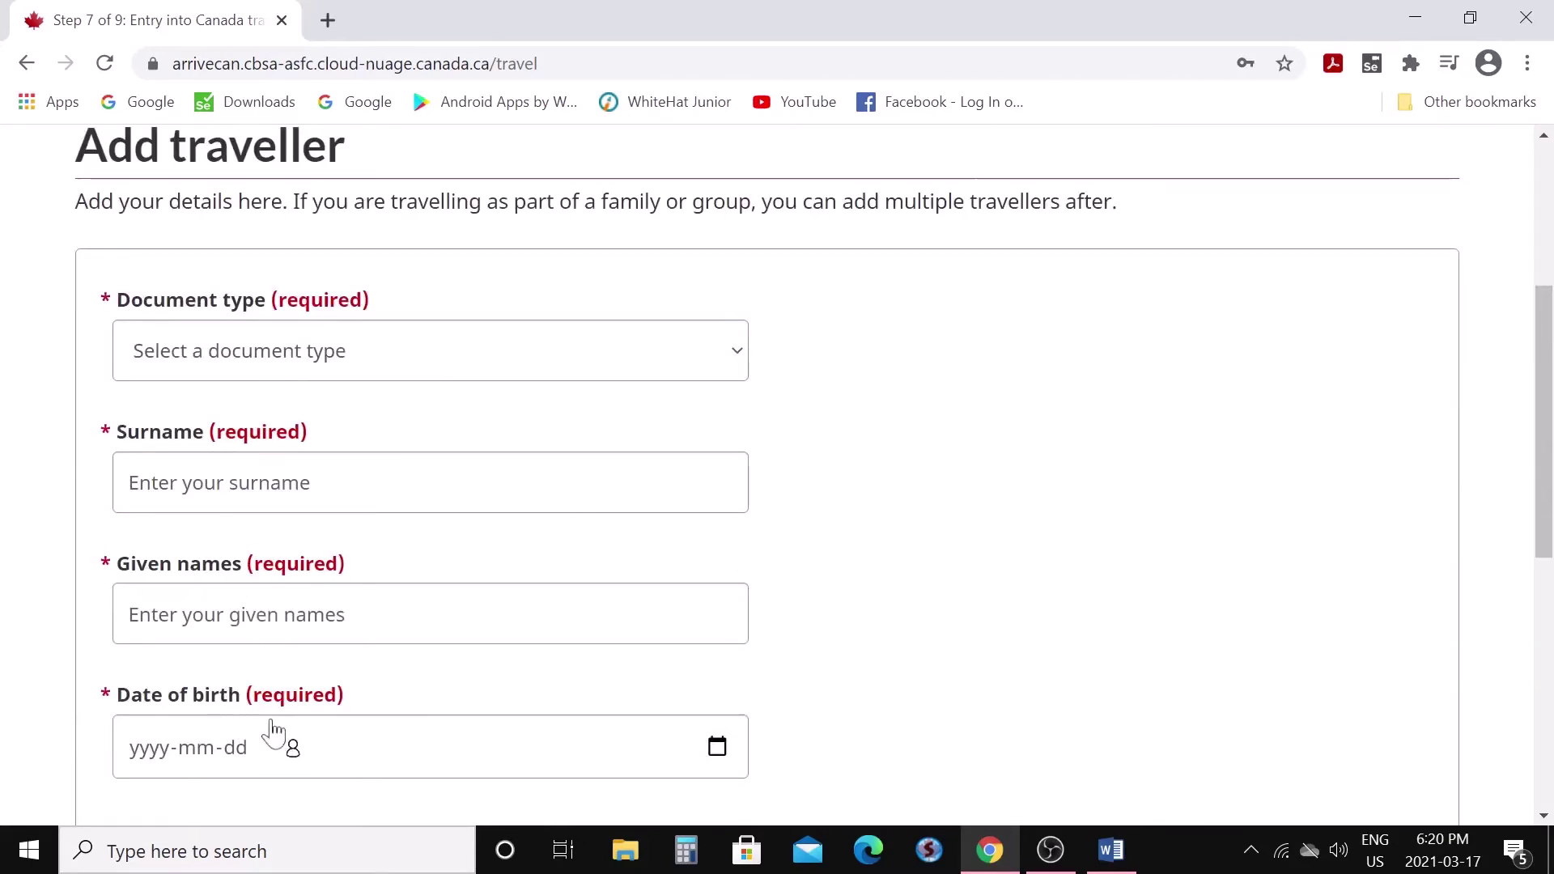
{"action": "left_click", "coordinate": [741, 360]}
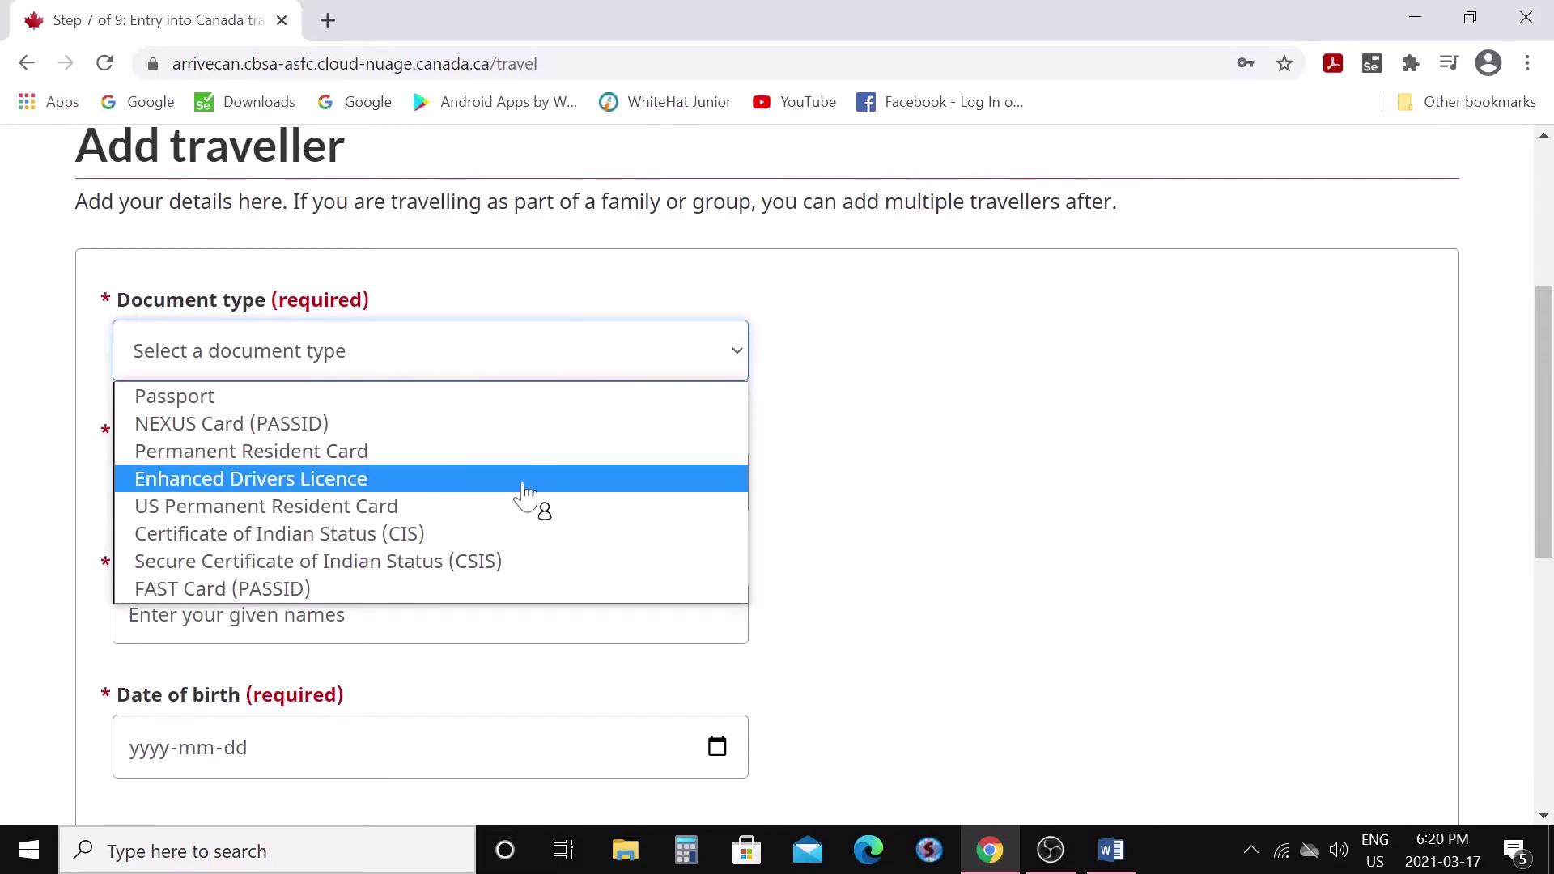
{"action": "left_click", "coordinate": [379, 398]}
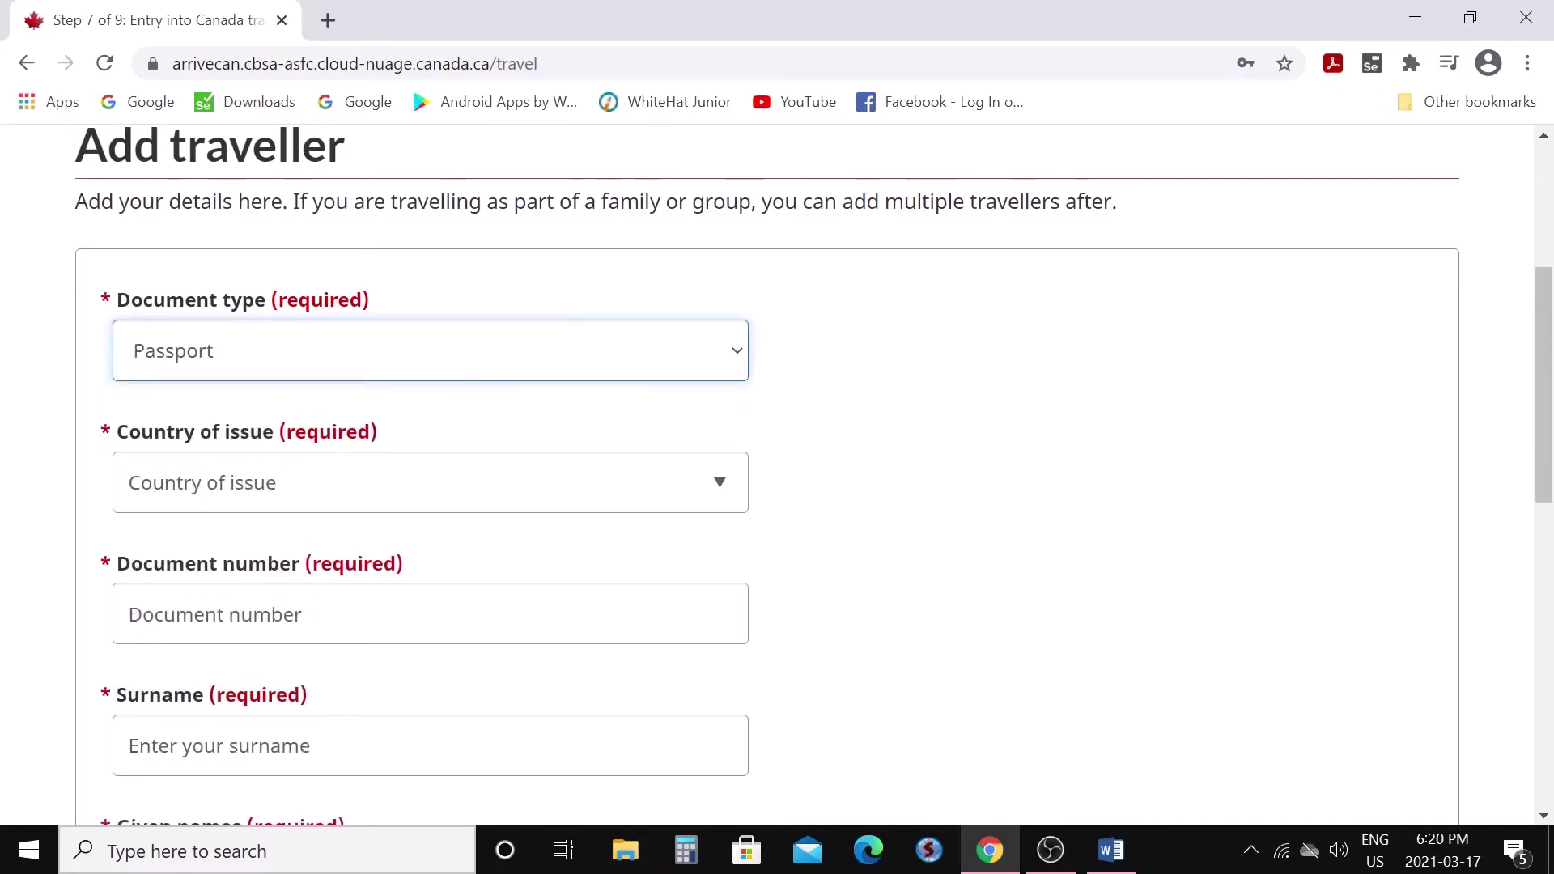
{"action": "left_click", "coordinate": [129, 482]}
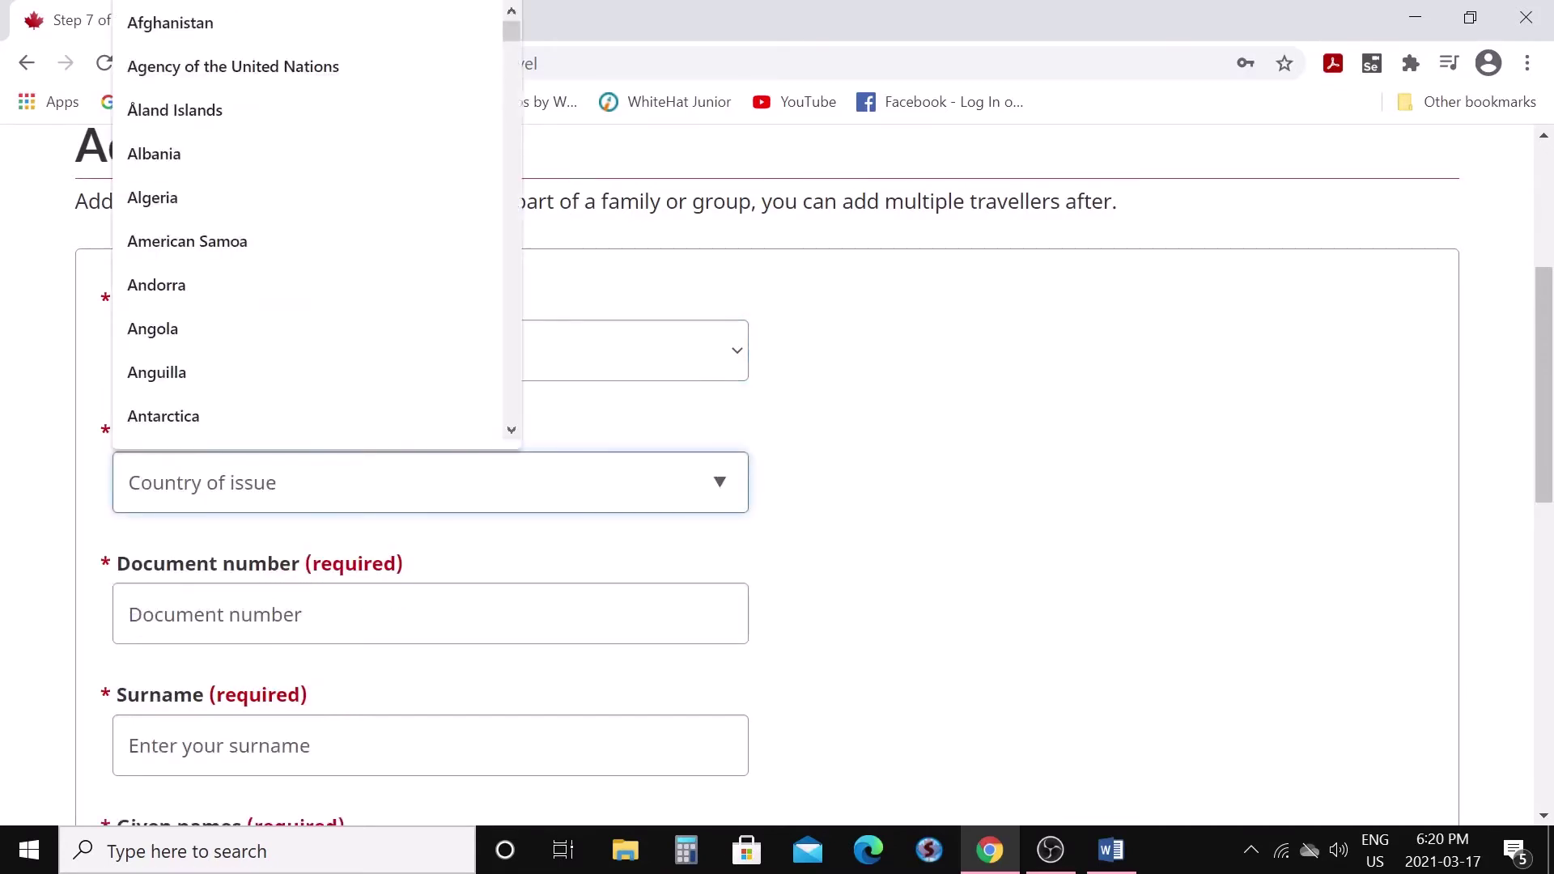
{"action": "type", "text": "i"}
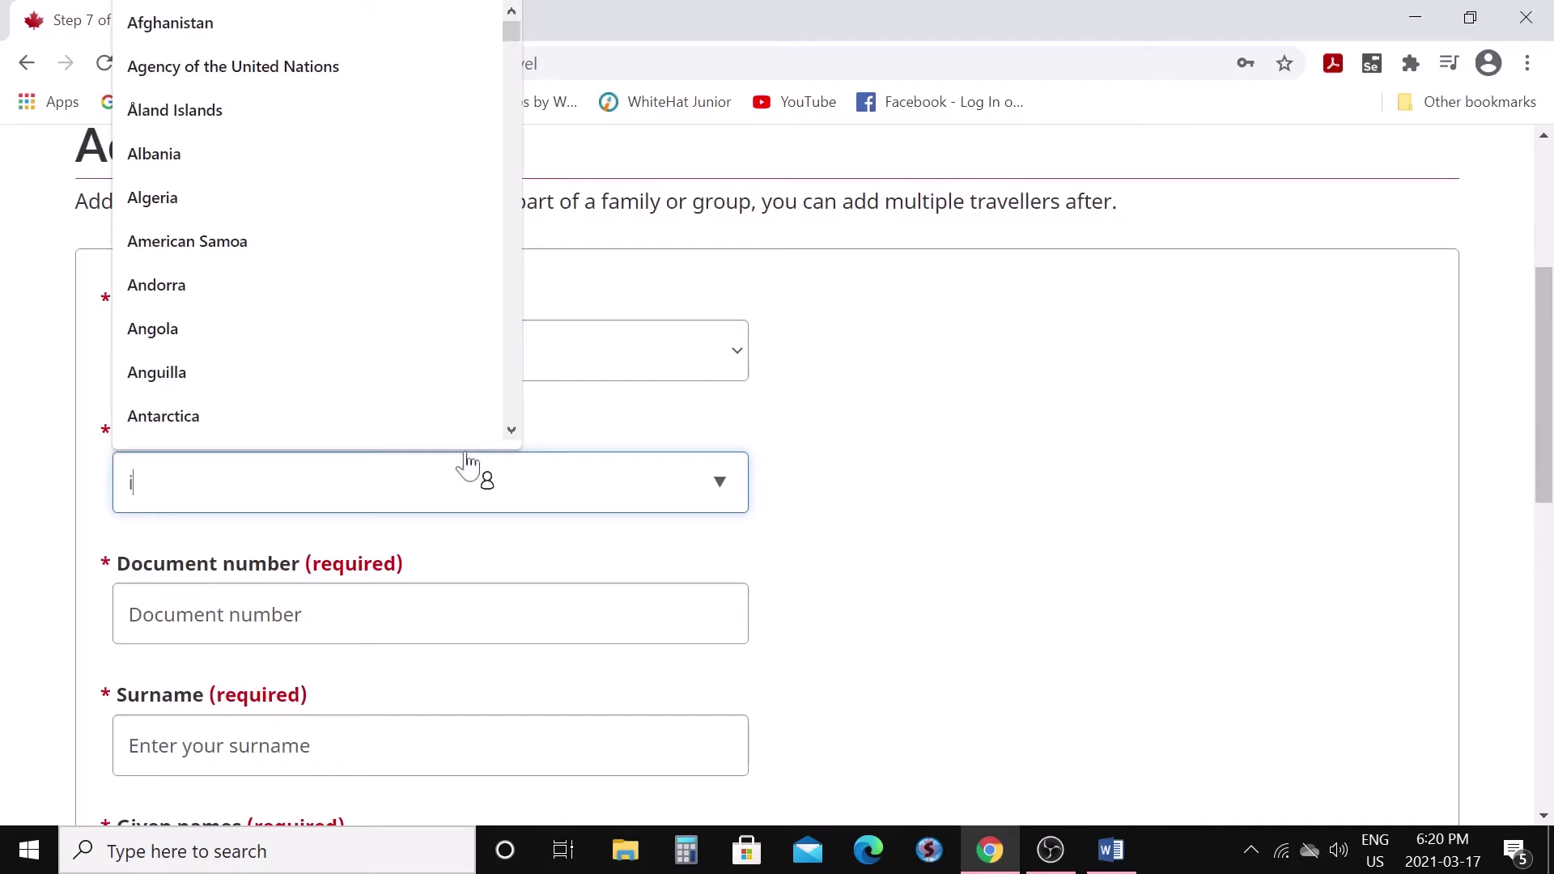
{"action": "type", "text": "ndia"}
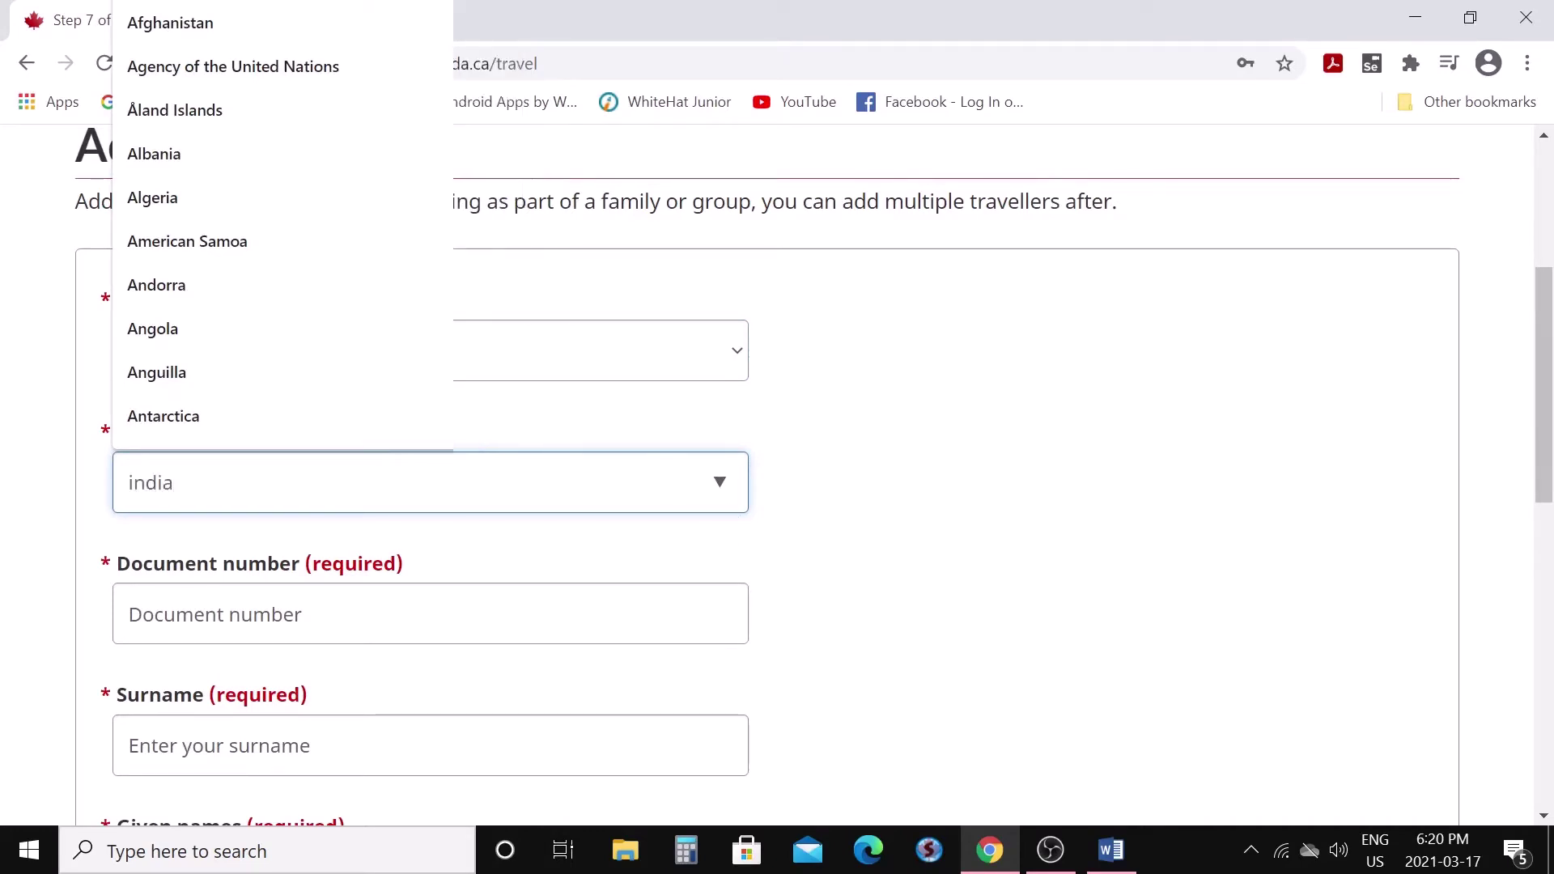
{"action": "key", "text": "Tab"}
{"action": "scroll", "coordinate": [633, 617], "scroll_direction": "down", "scroll_amount": 1}
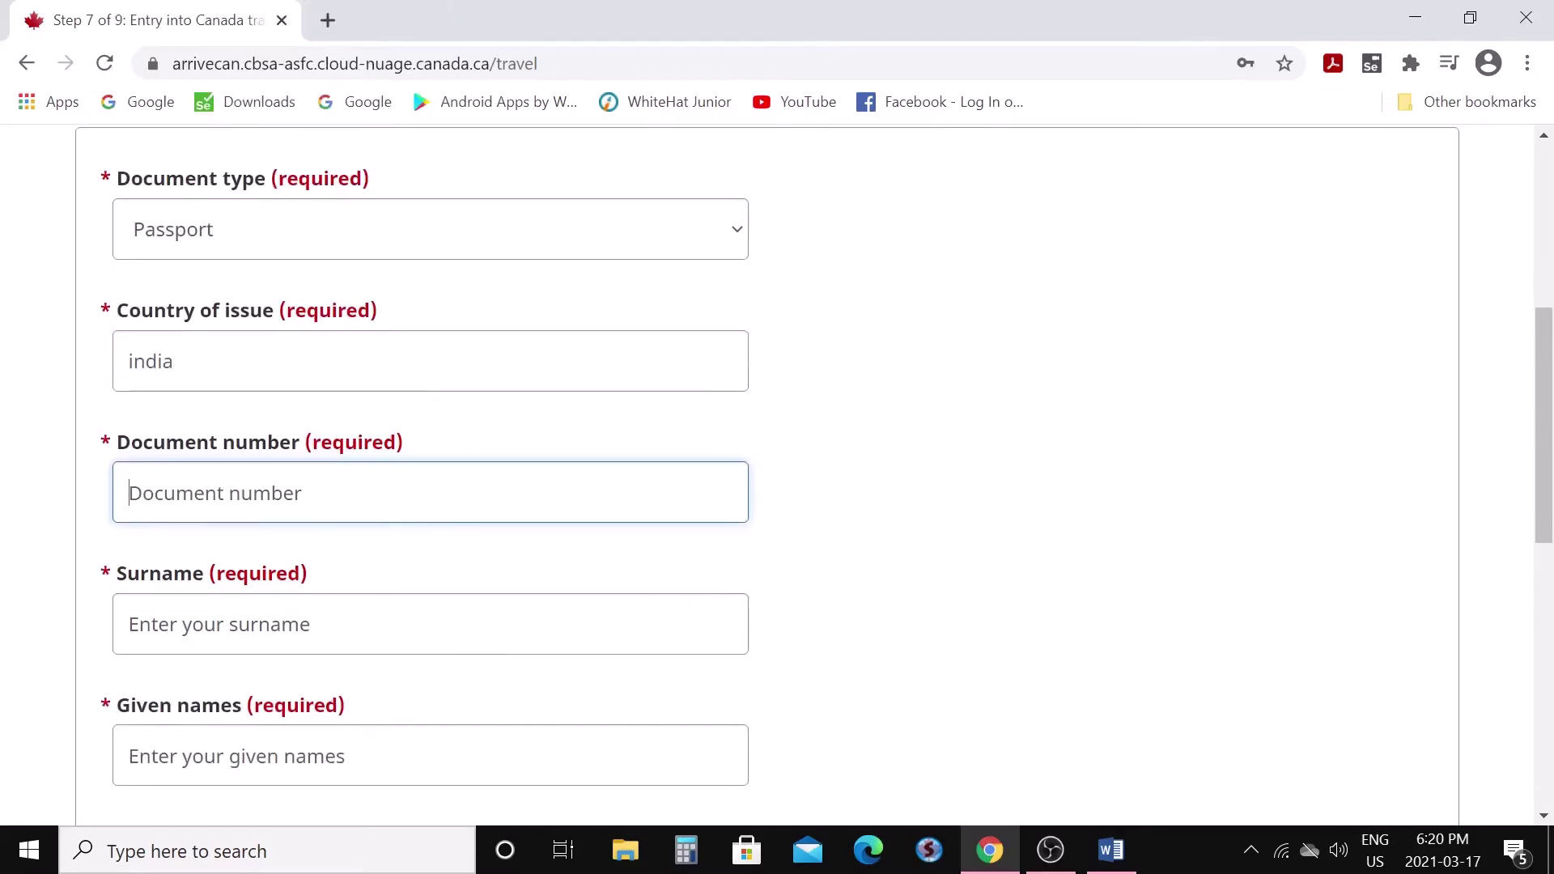
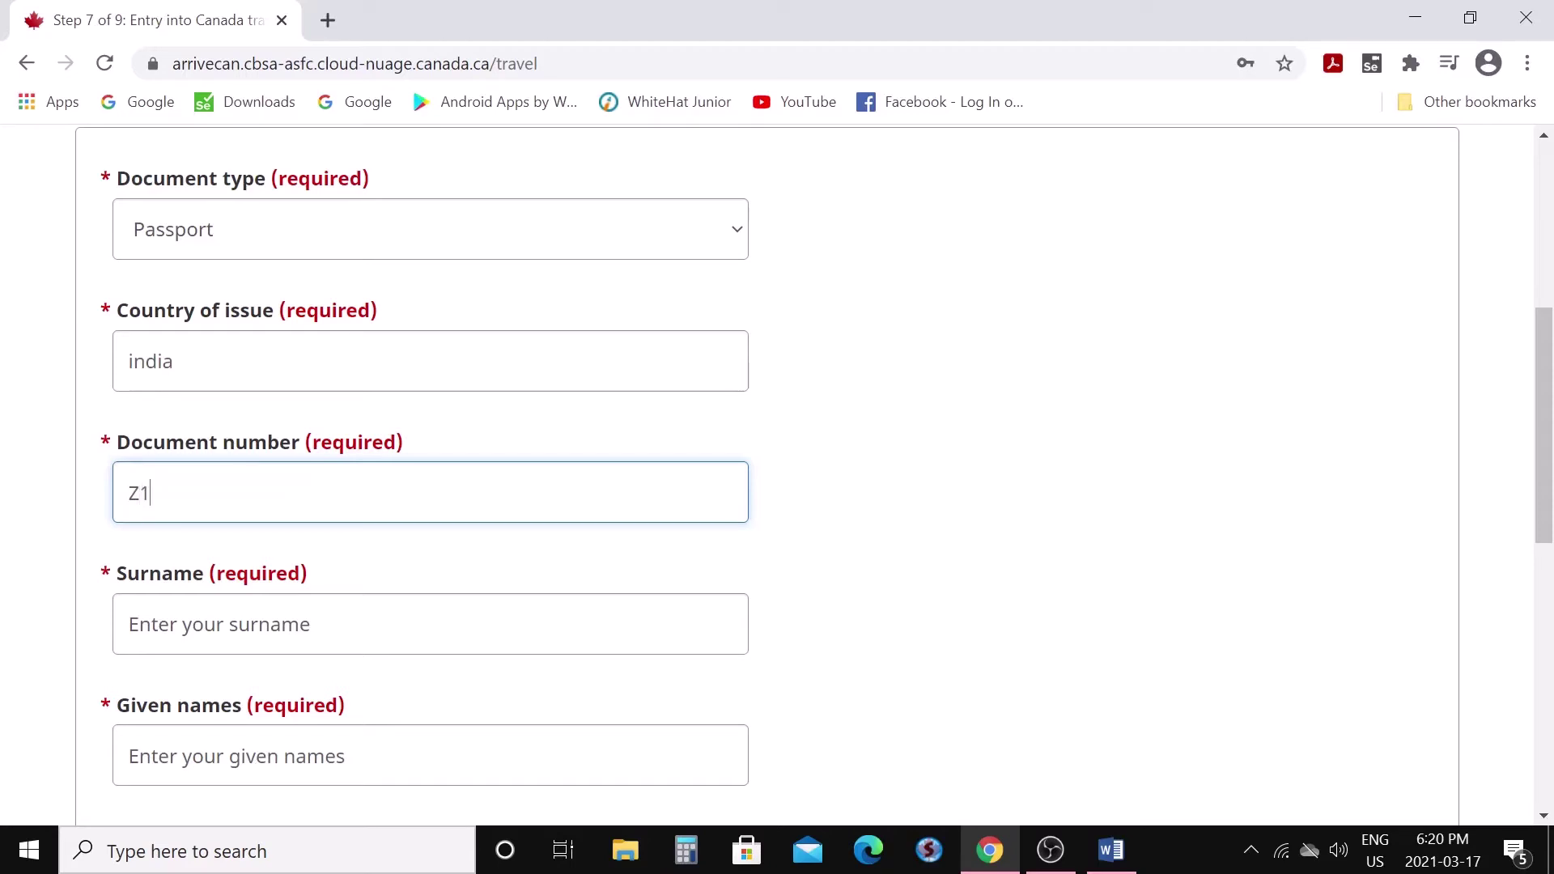
Enter the traveller's passport number, surname and given names, correcting typos along the way
{"action": "key", "text": "Tab"}
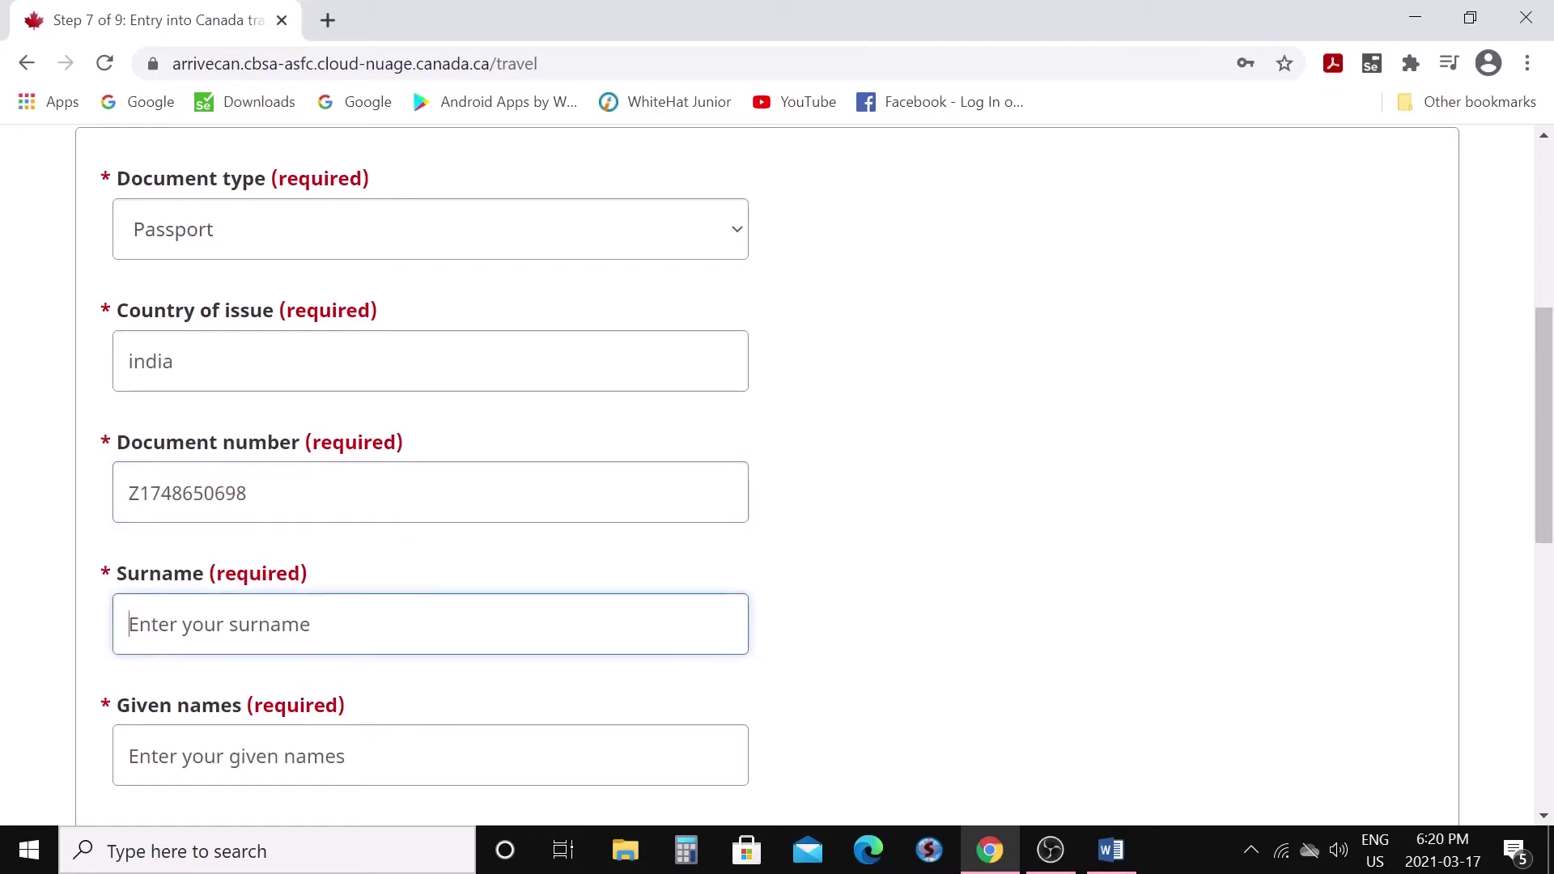
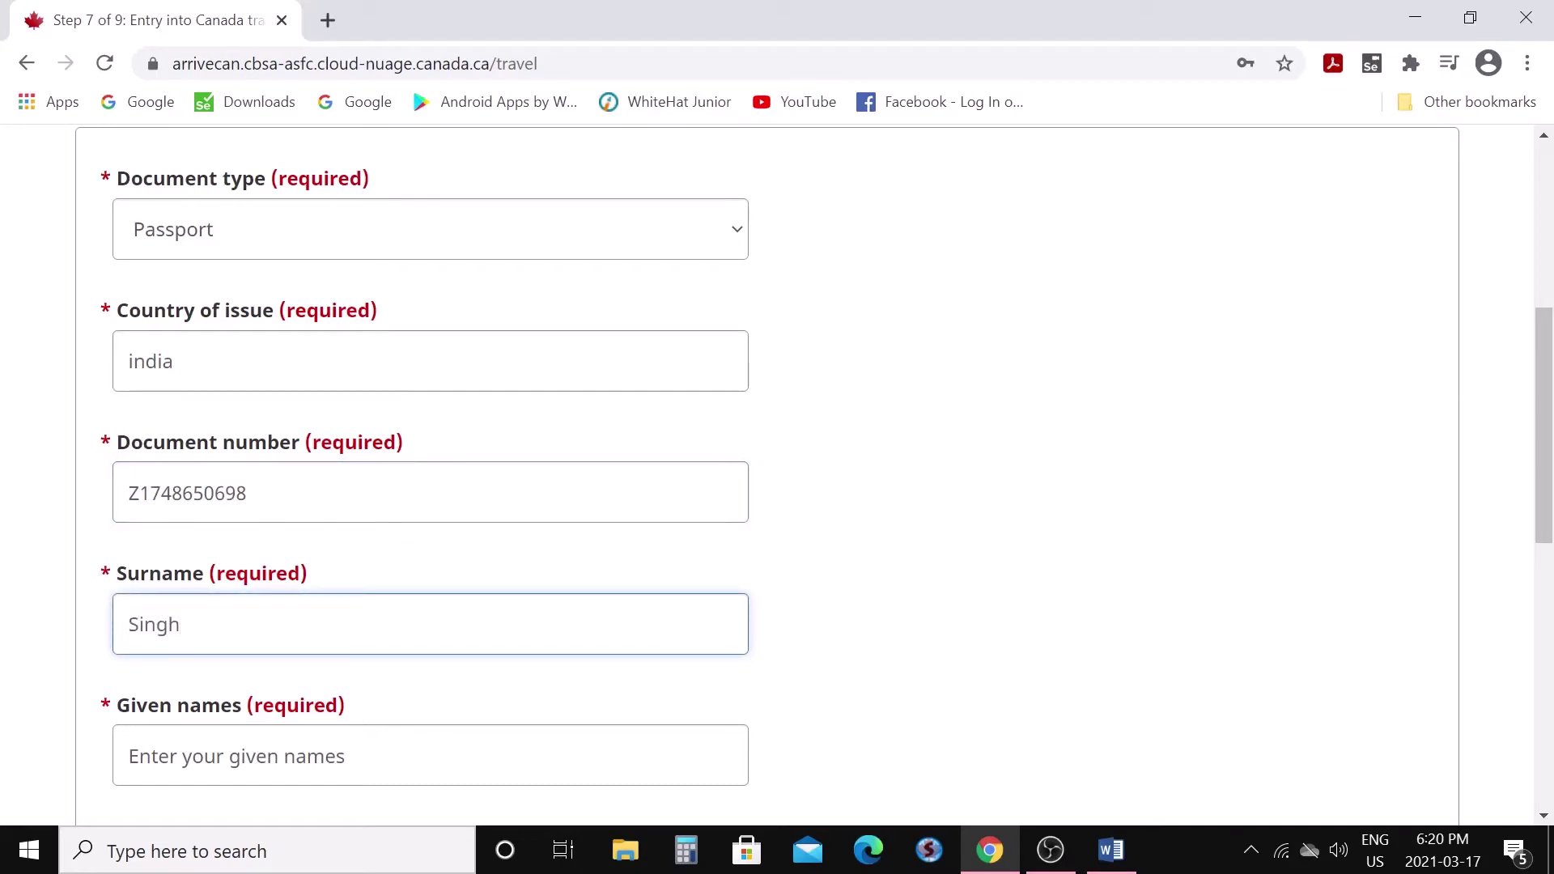
{"action": "key", "text": "Tab"}
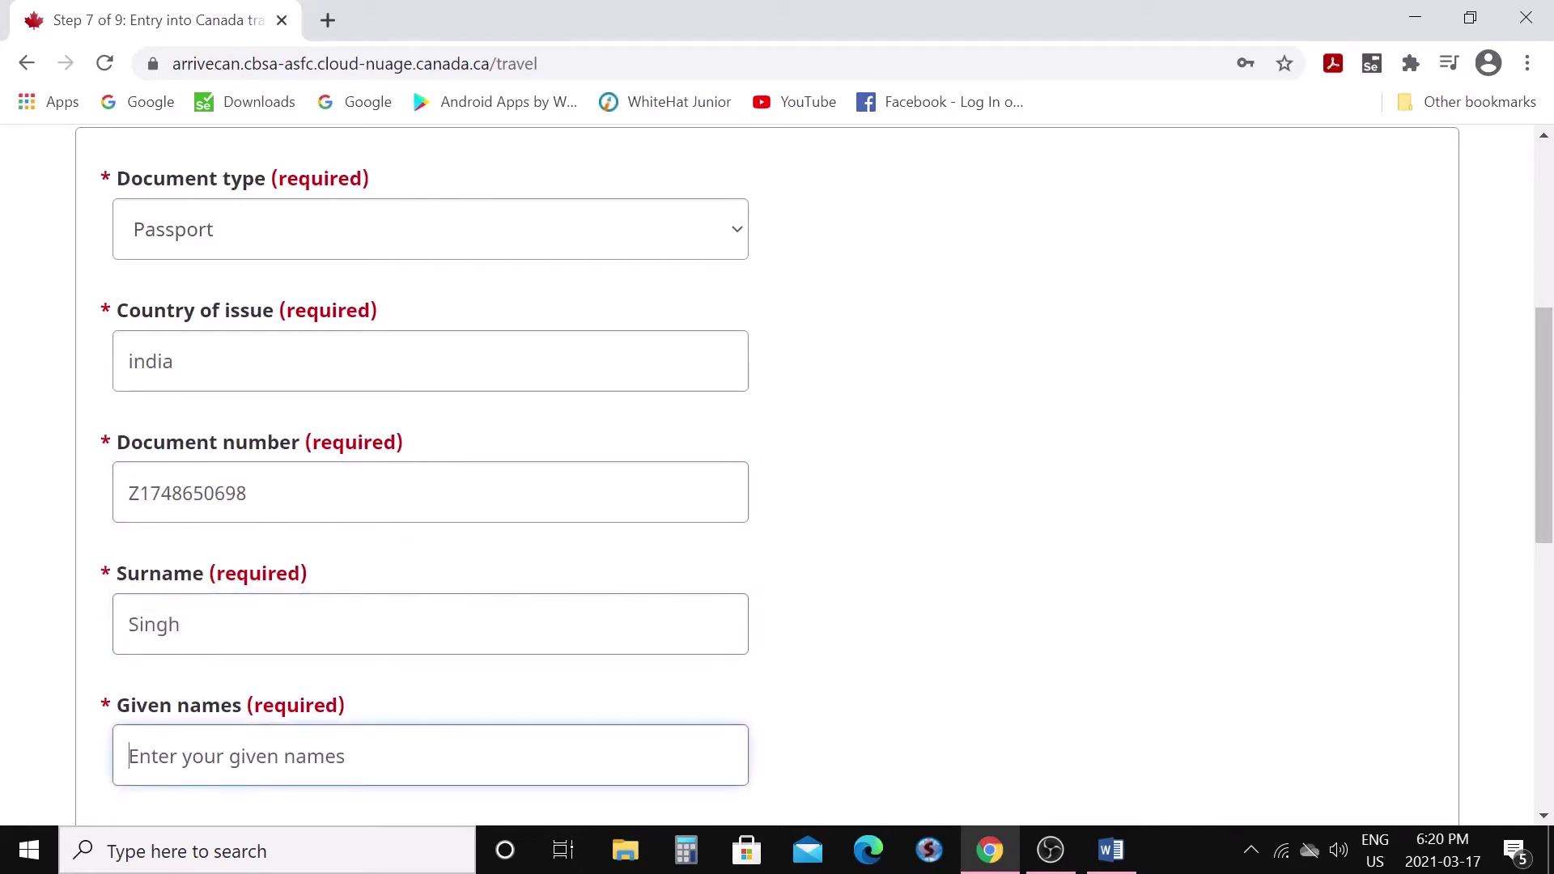
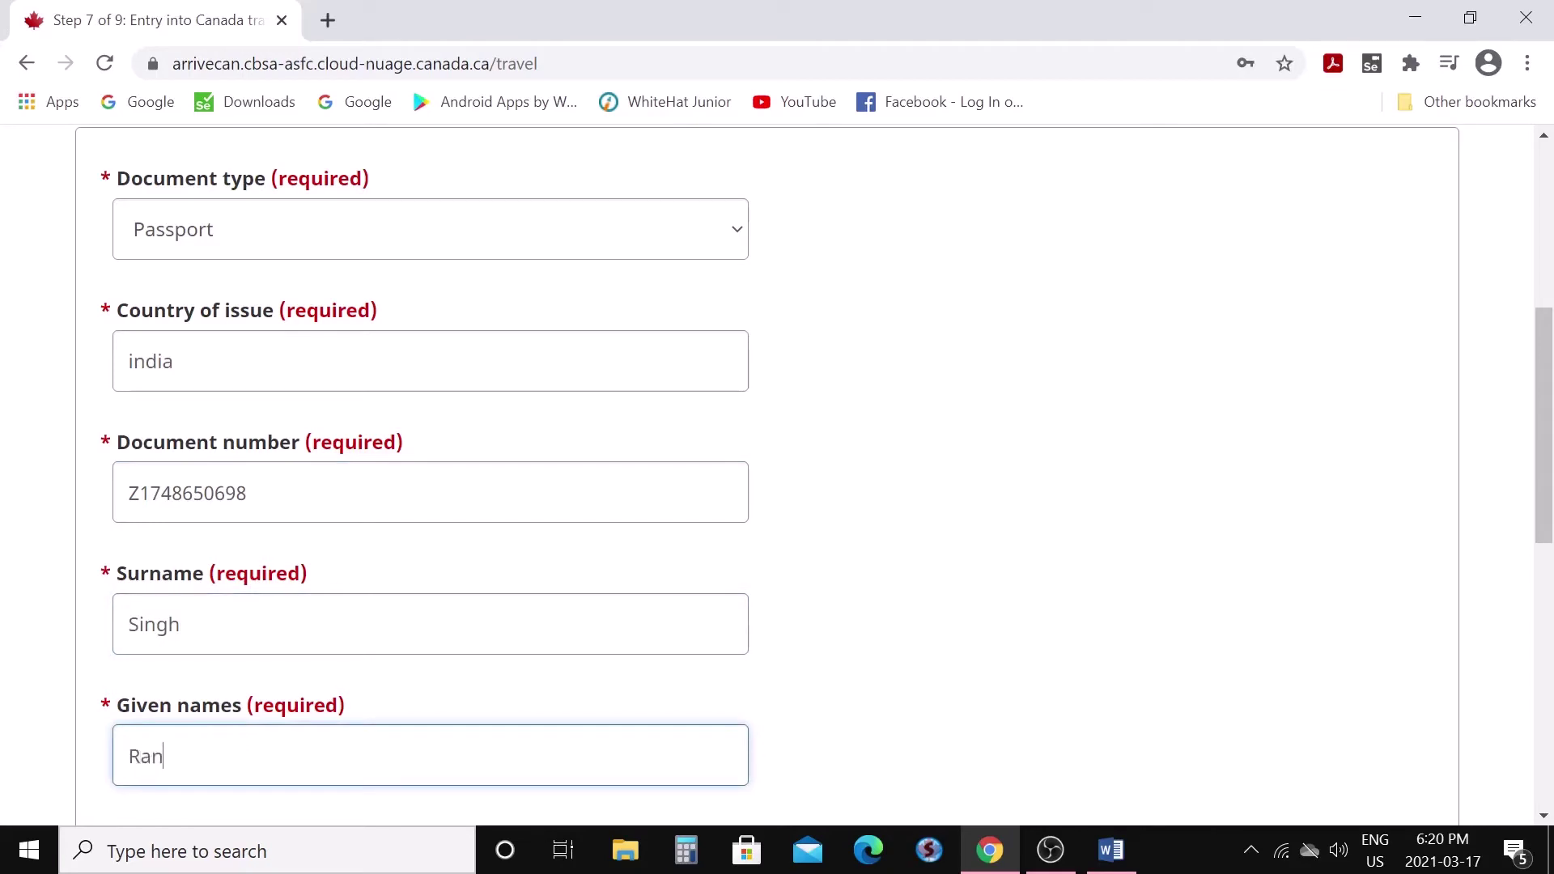
Begin the date of birth by entering the year 1955
{"action": "scroll", "coordinate": [350, 761], "scroll_direction": "down", "scroll_amount": 3}
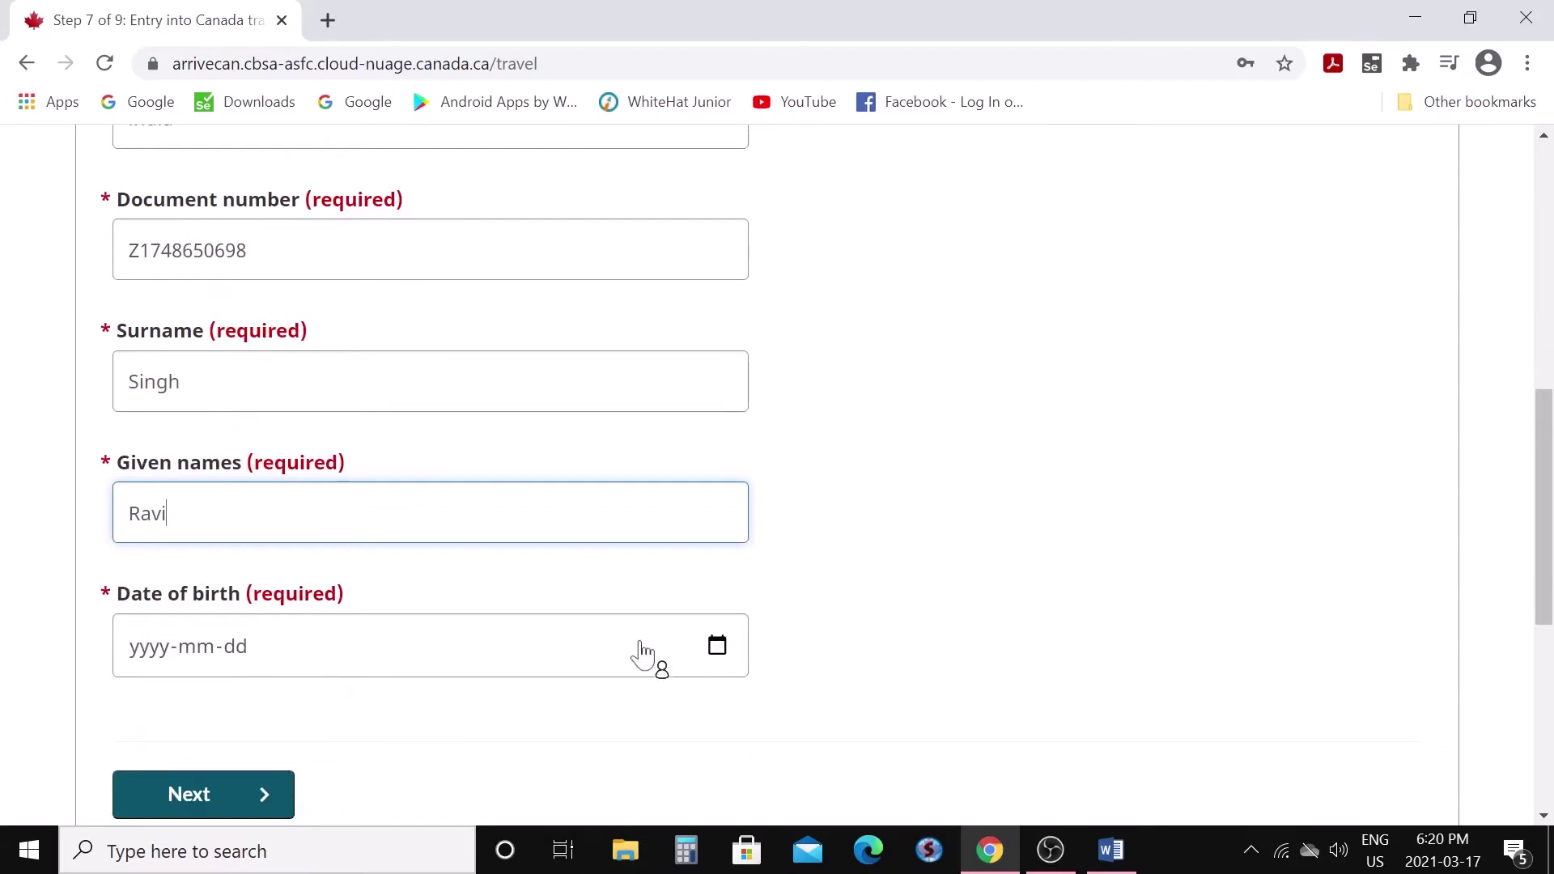
{"action": "left_click", "coordinate": [429, 649]}
{"action": "type", "text": "1955-mm-dd"}
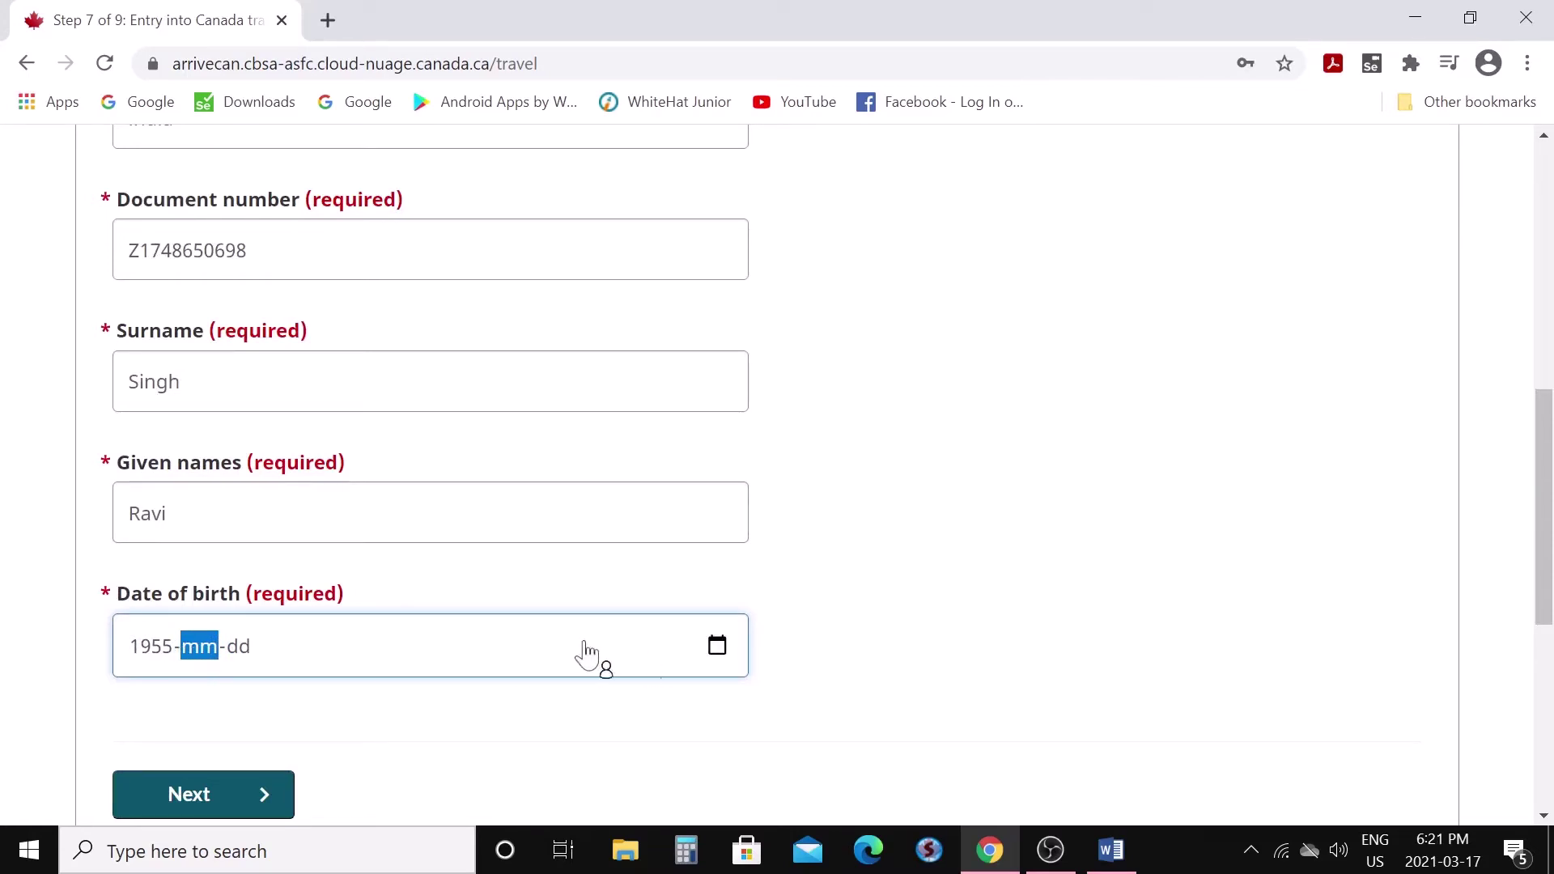
{"action": "left_click", "coordinate": [170, 651]}
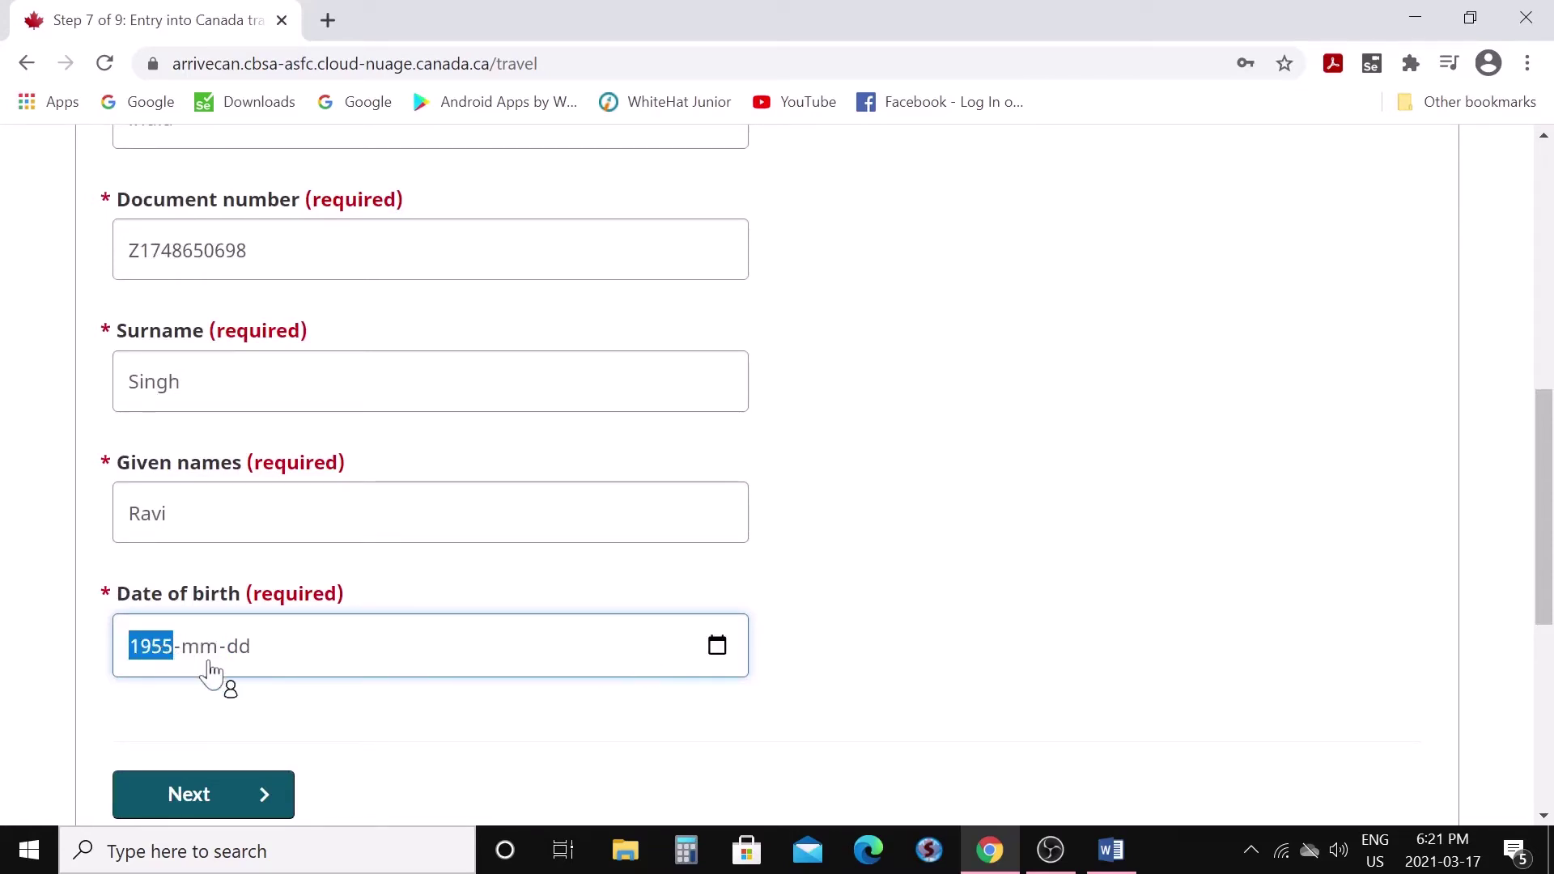
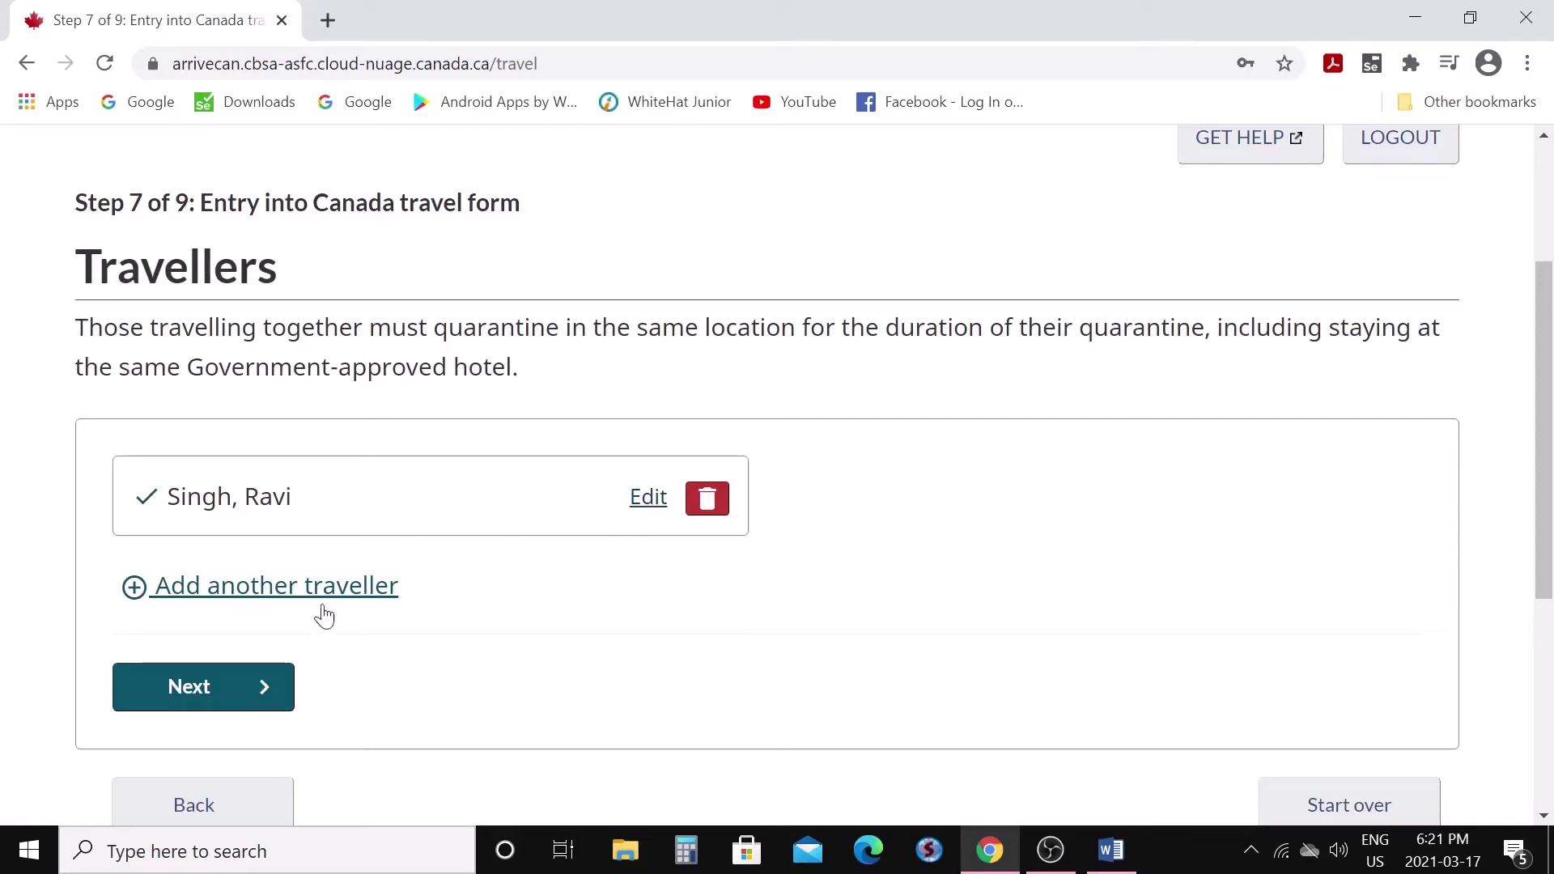
Scroll down the Travellers page to check the single listed traveller
{"action": "scroll", "coordinate": [409, 652], "scroll_direction": "down", "scroll_amount": 2}
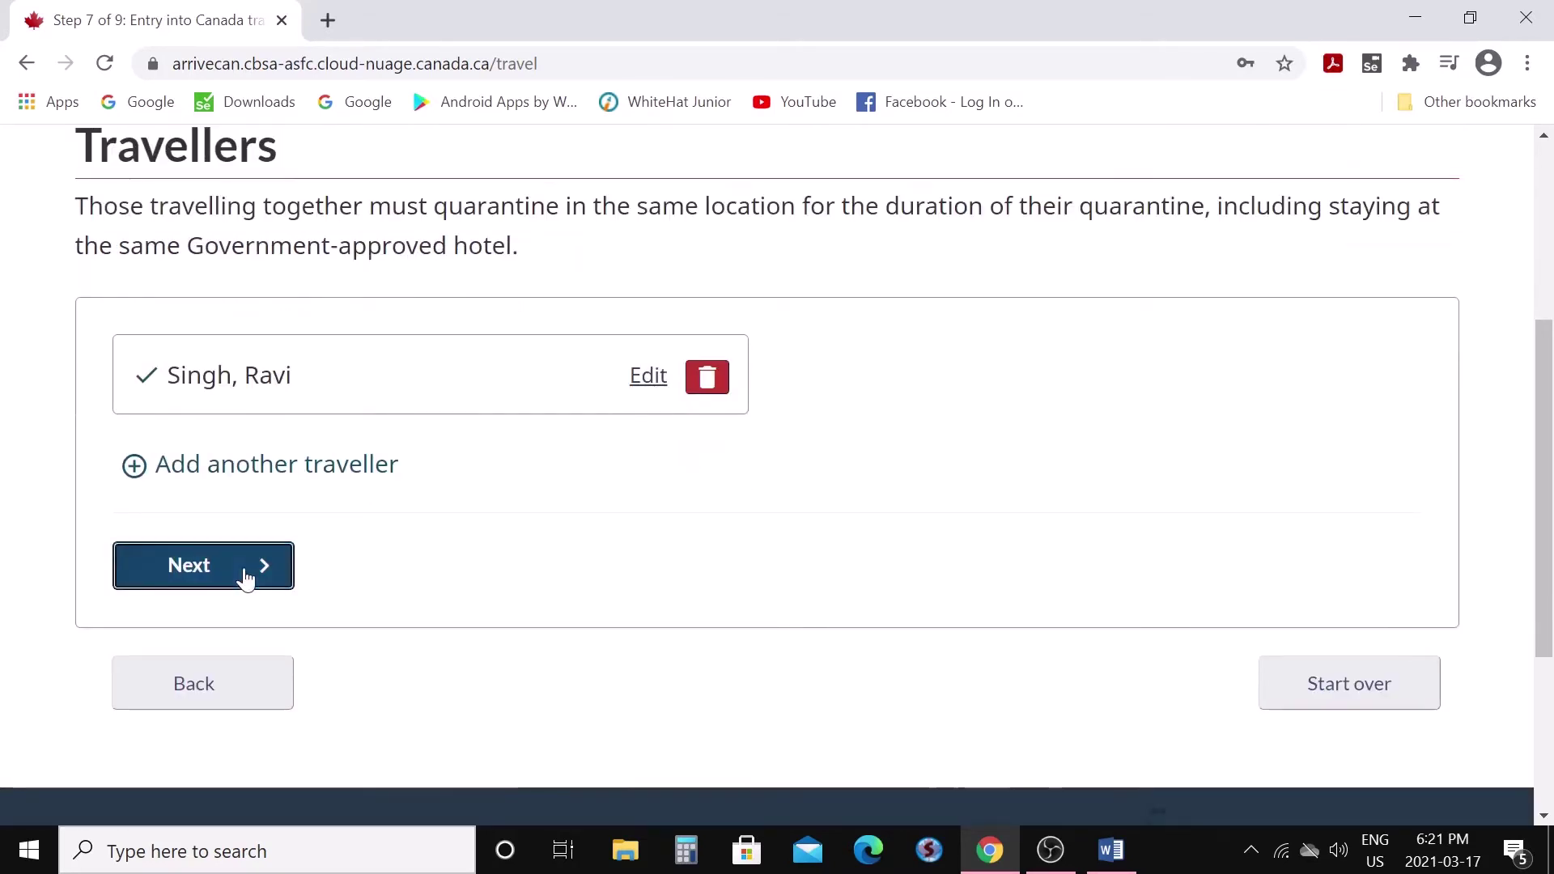
Move past Travellers and enter the primary phone number with type Mobile
{"action": "left_click", "coordinate": [246, 575]}
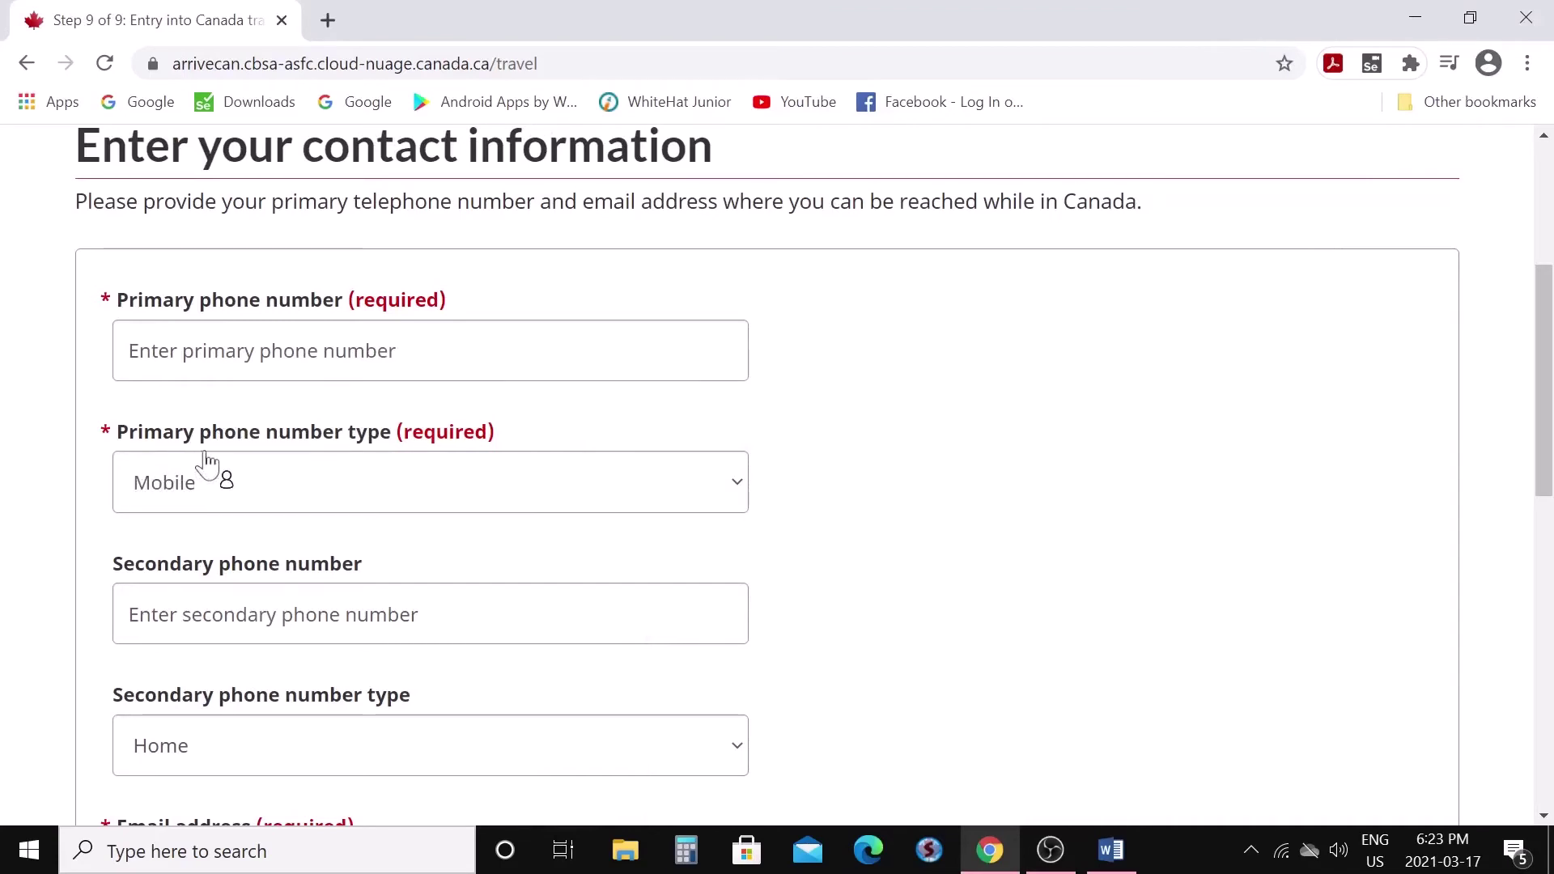
{"action": "left_click", "coordinate": [738, 496]}
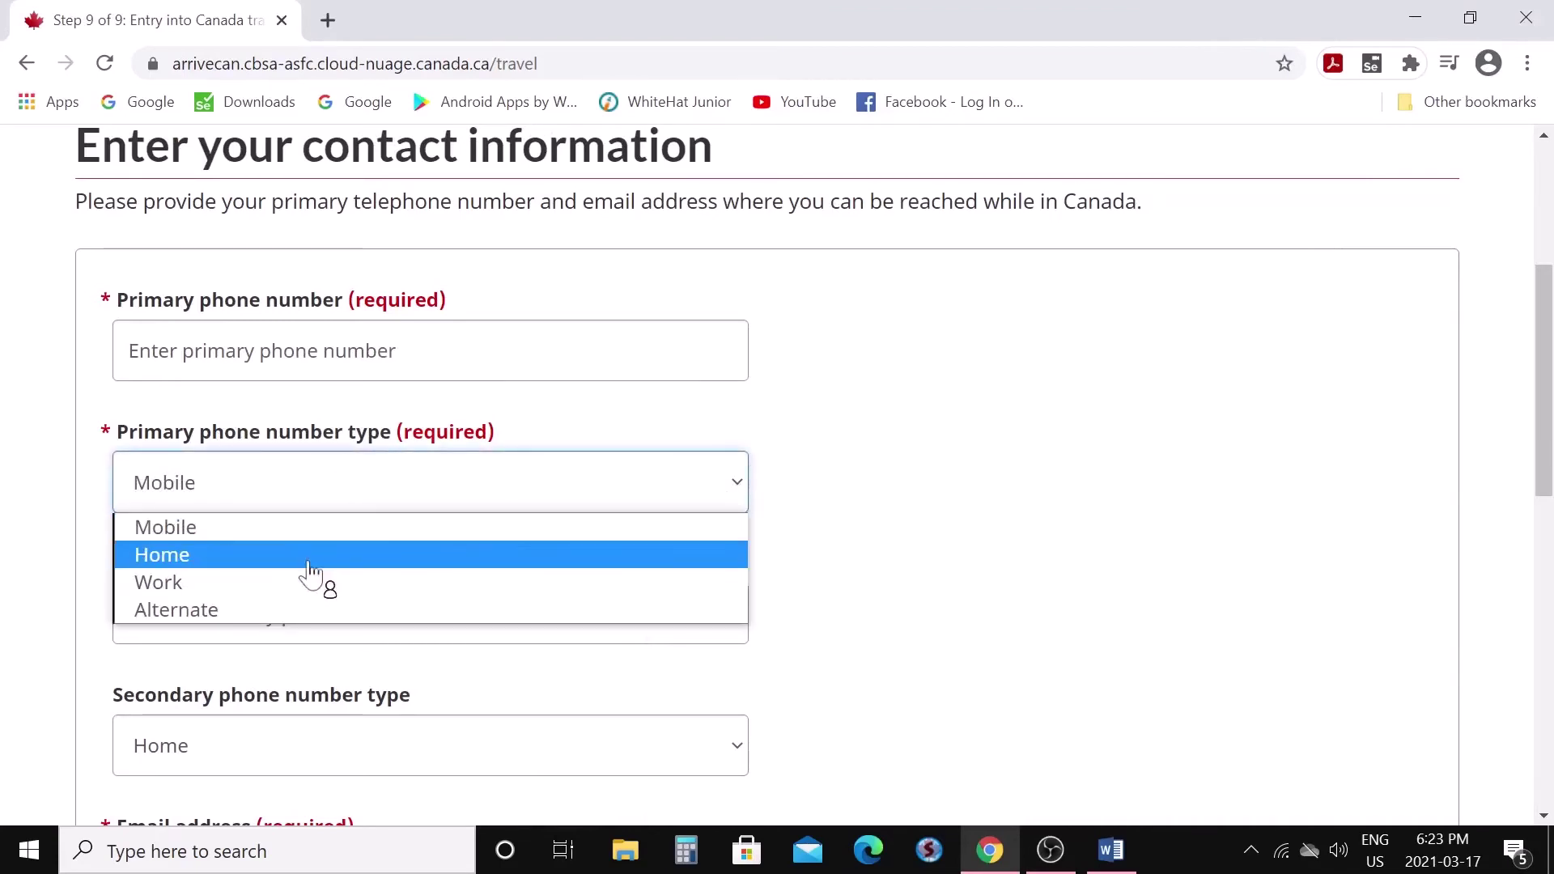
{"action": "left_click", "coordinate": [209, 528]}
{"action": "key", "text": "shift+Tab"}
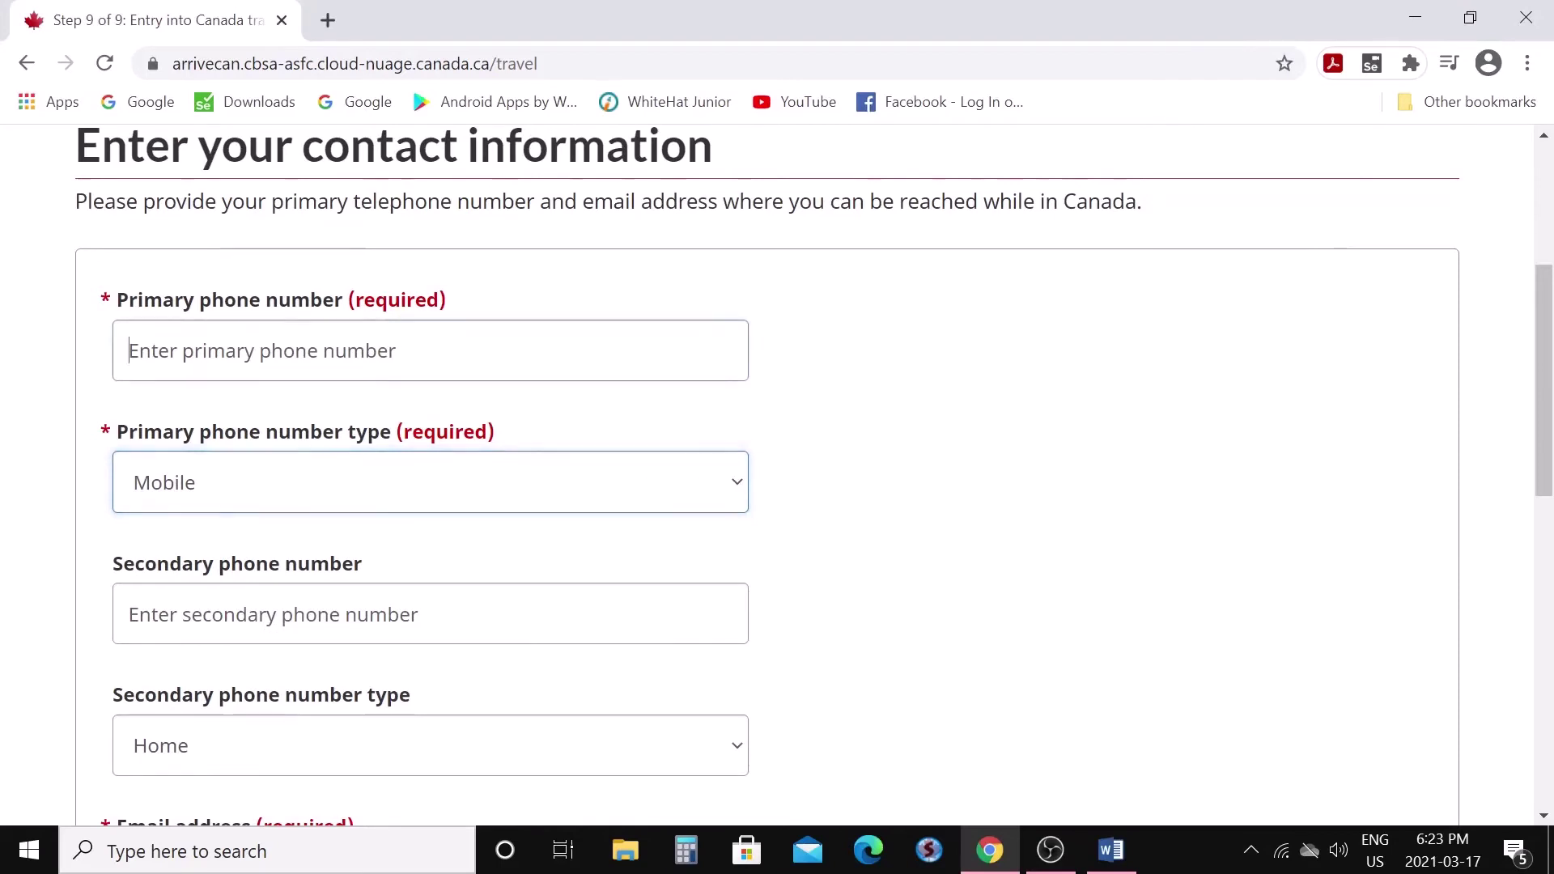
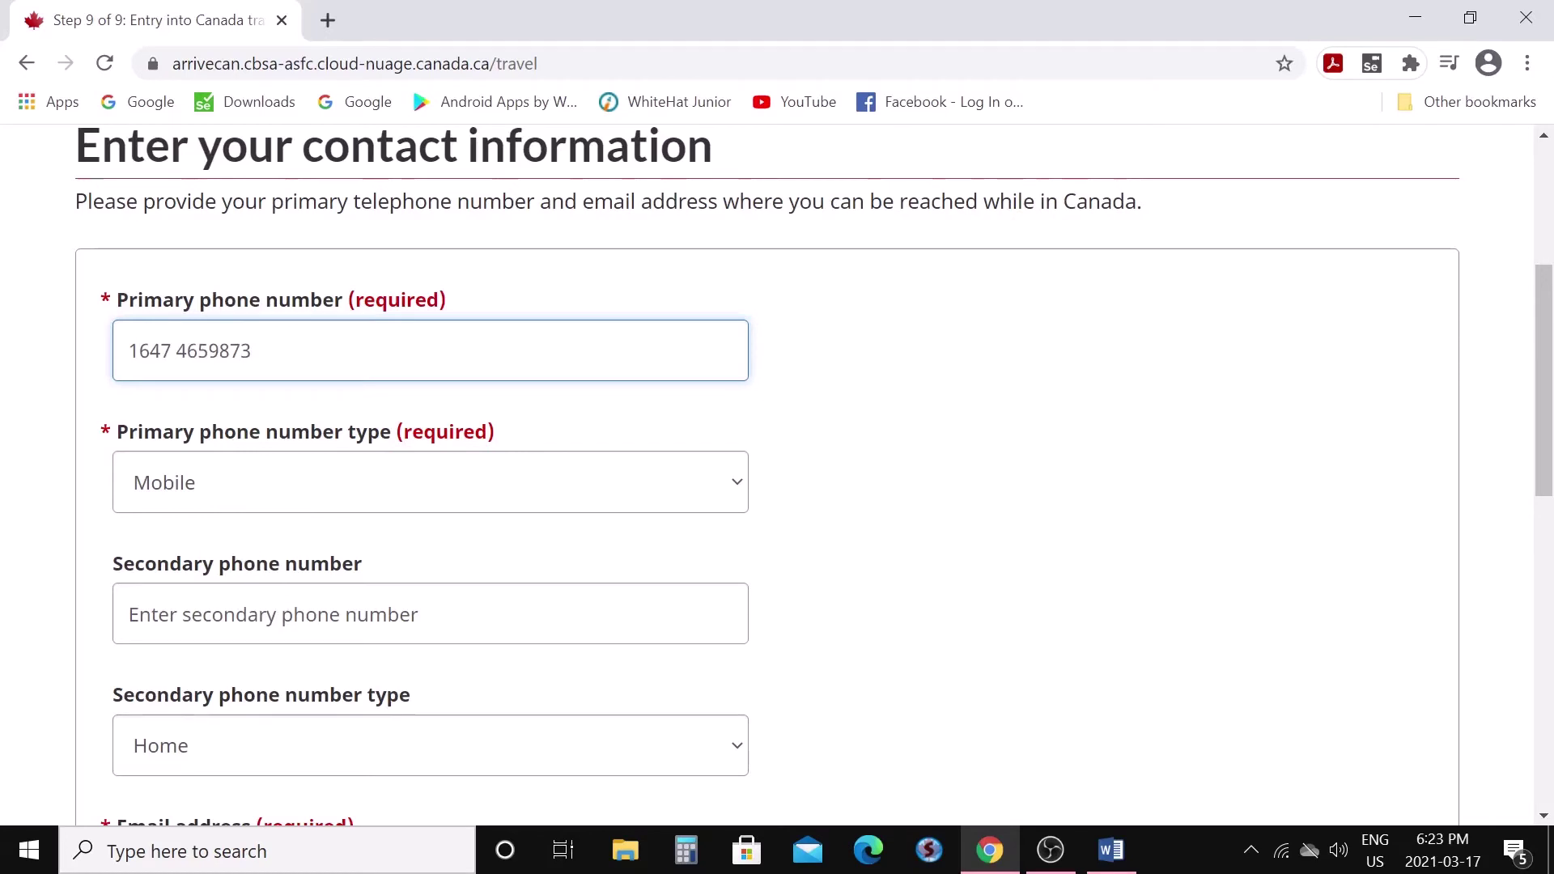
{"action": "left_click", "coordinate": [429, 614]}
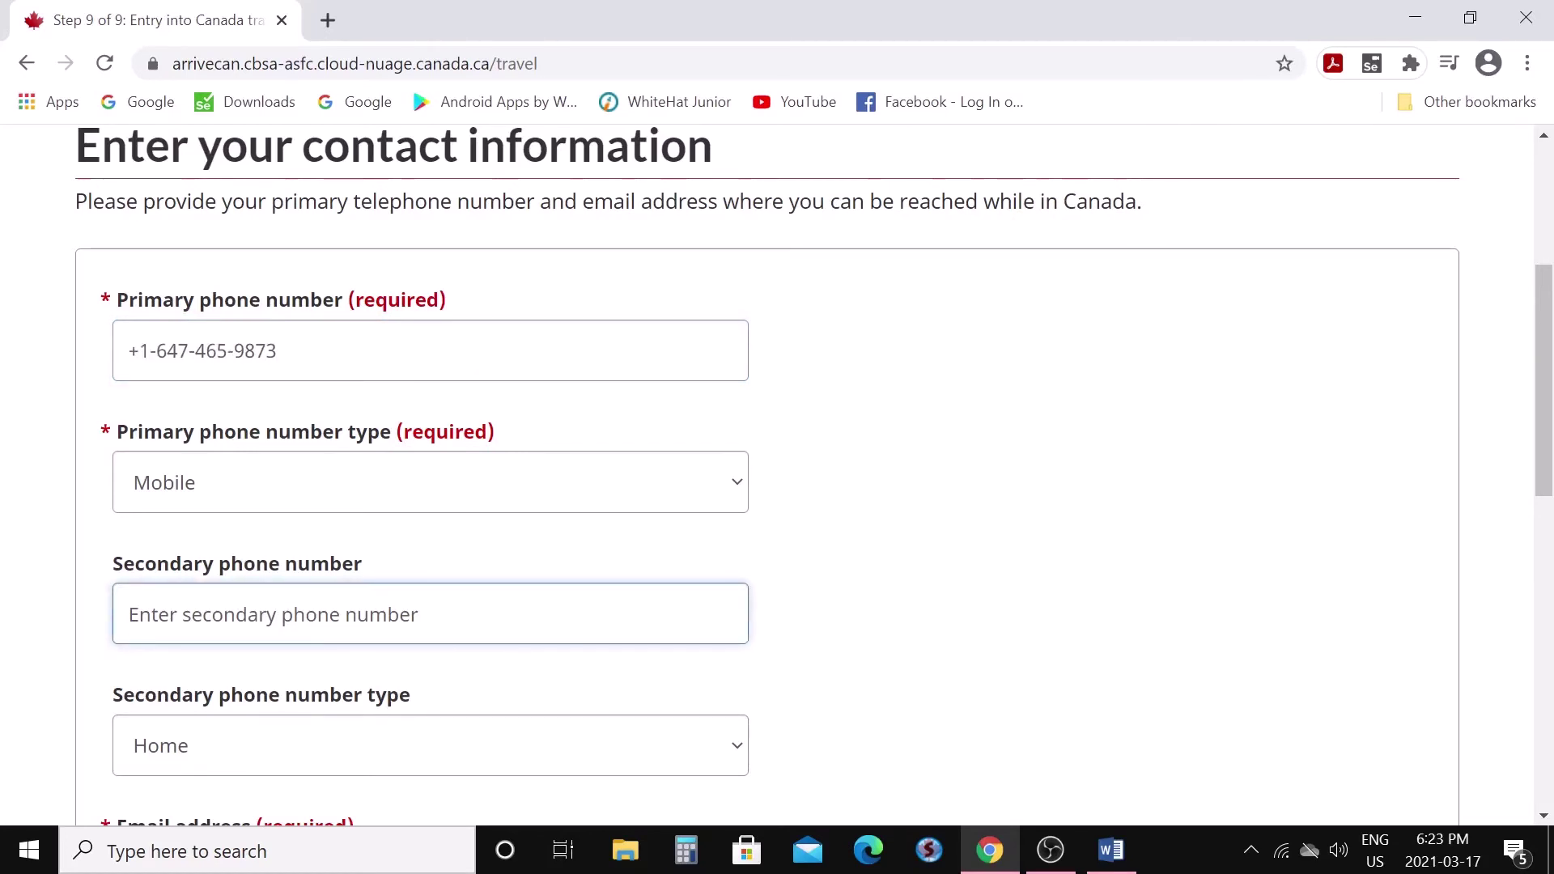
Enter the secondary phone number with type Home, keep e-mail and English, and submit
{"action": "scroll", "coordinate": [389, 392], "scroll_direction": "down", "scroll_amount": 3}
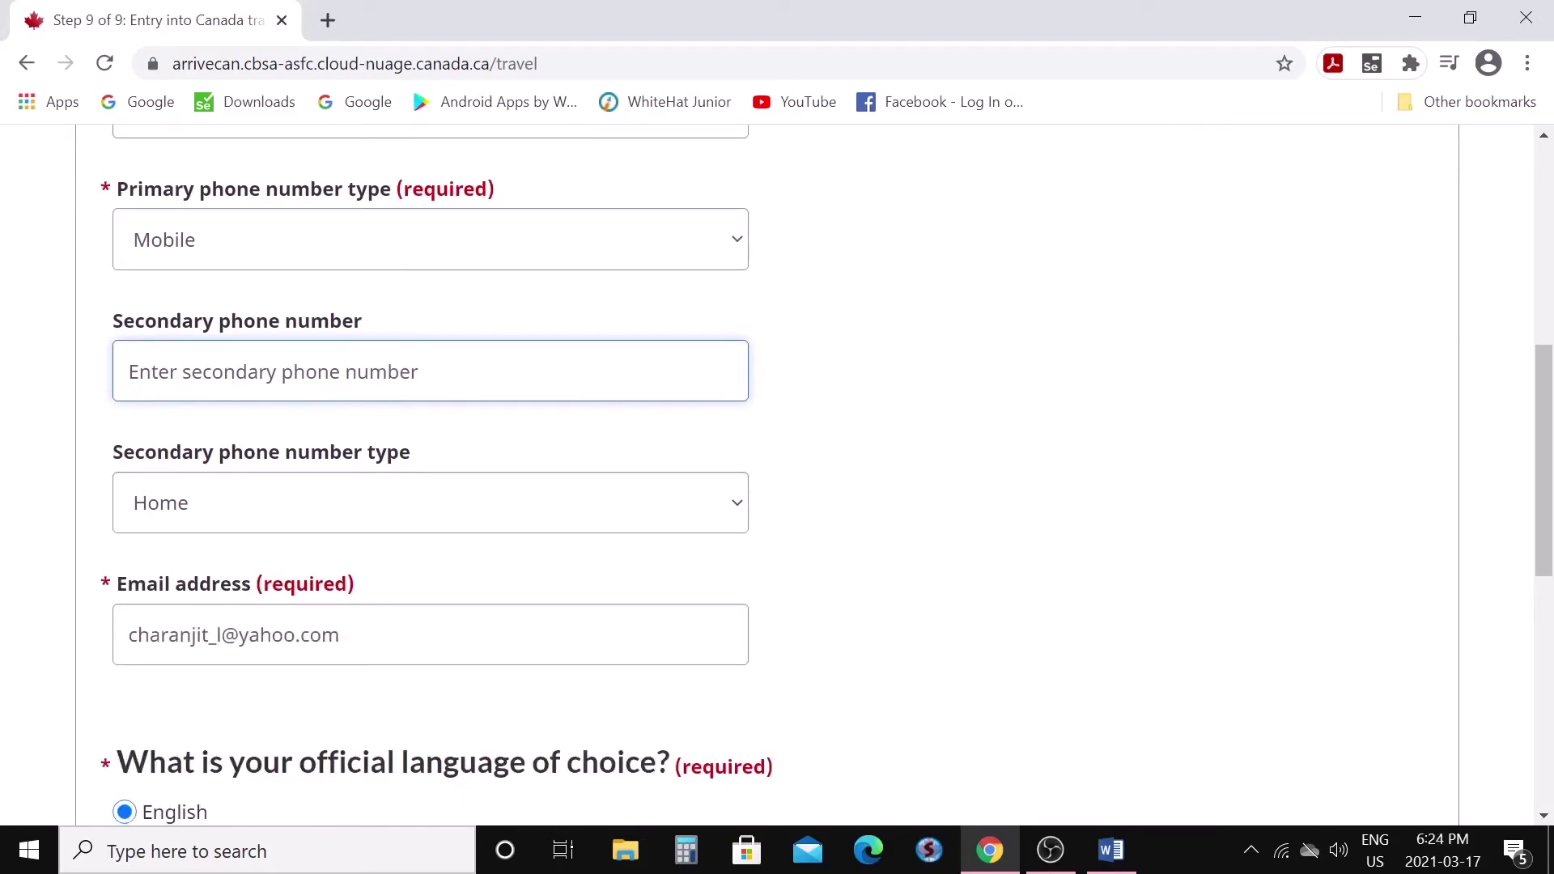
{"action": "left_click", "coordinate": [735, 512]}
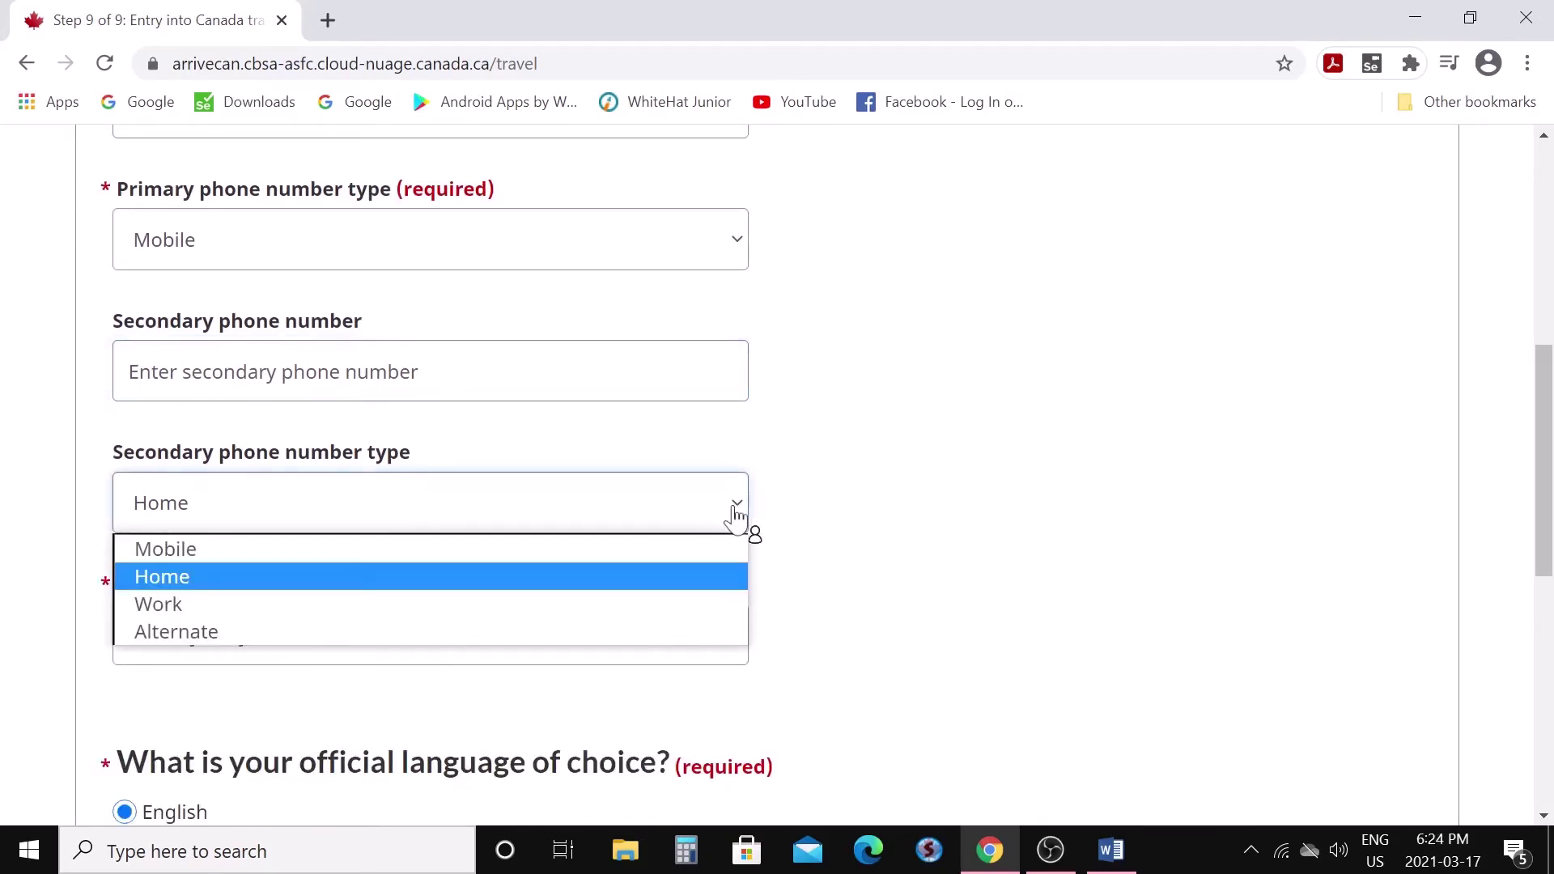
{"action": "left_click", "coordinate": [464, 588]}
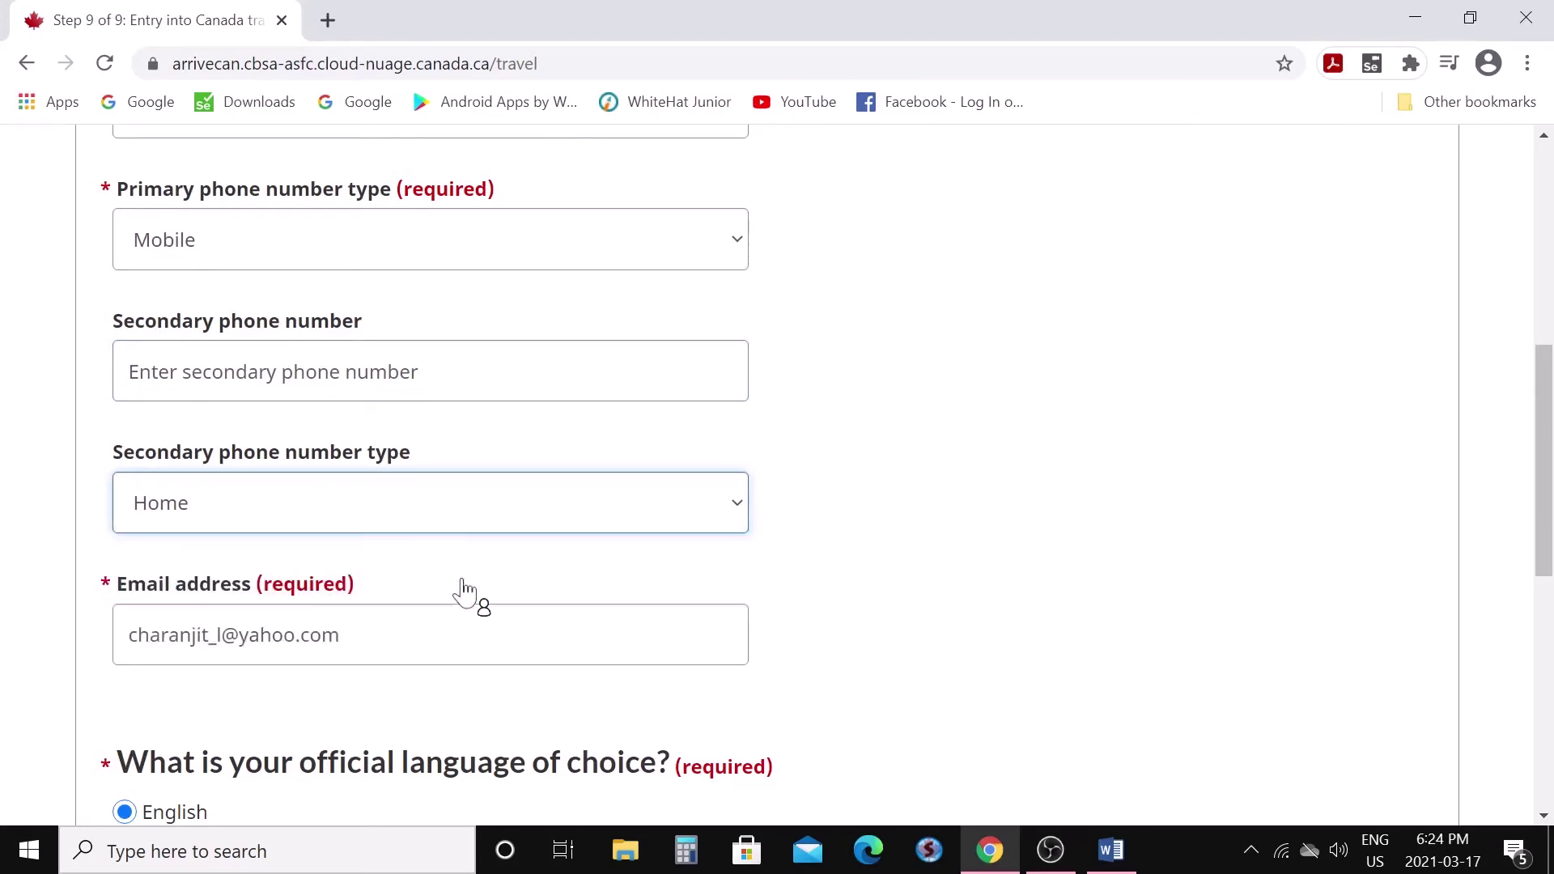
{"action": "key", "text": "shift+Tab"}
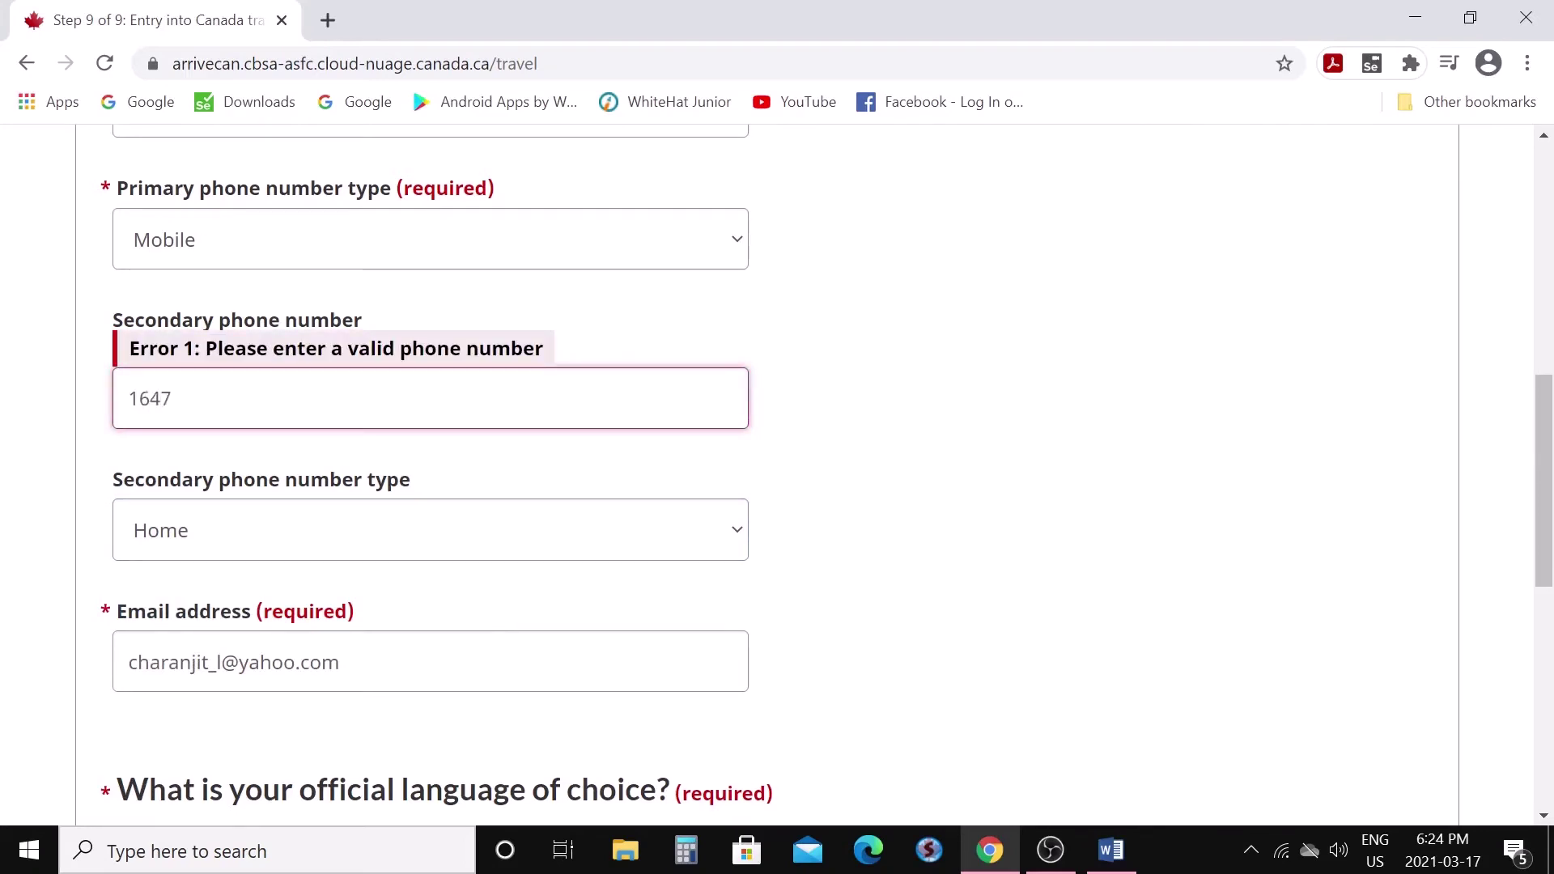
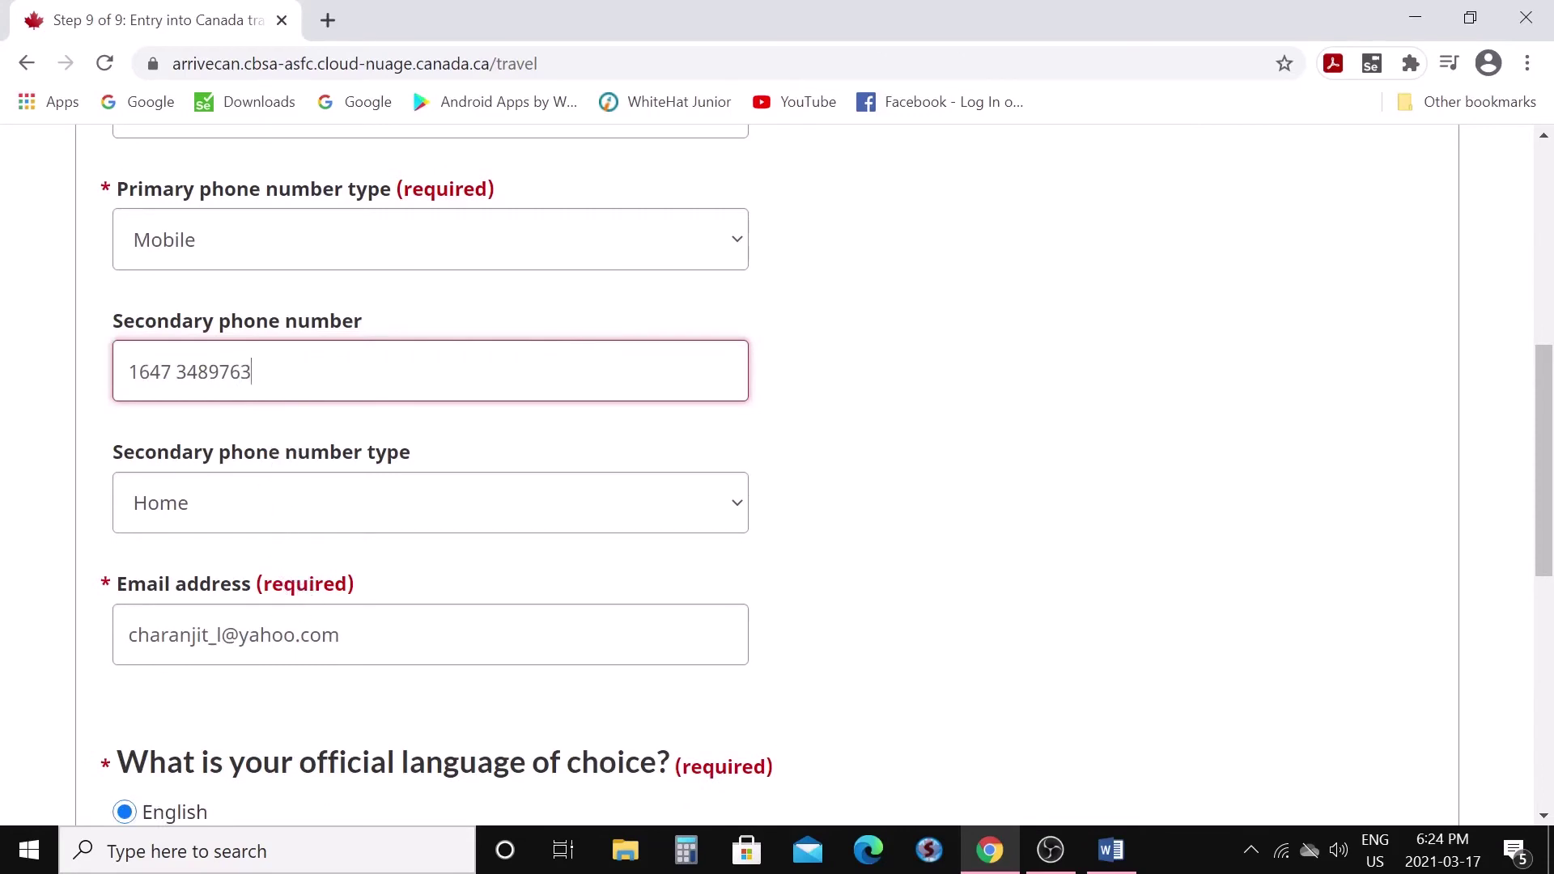
{"action": "left_click", "coordinate": [340, 634]}
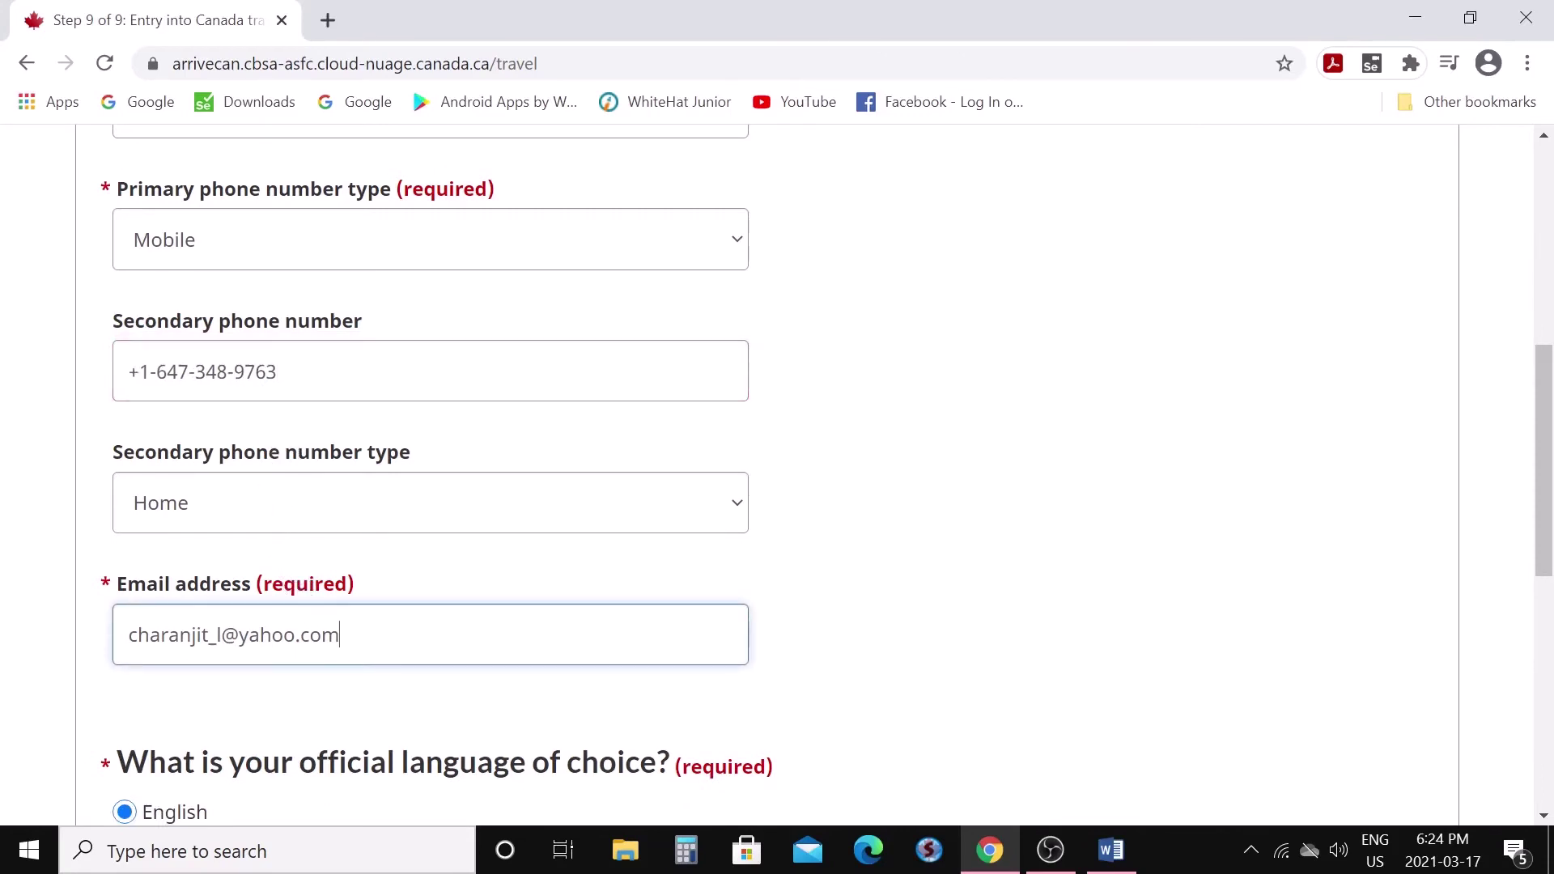
{"action": "scroll", "coordinate": [420, 635], "scroll_direction": "down", "scroll_amount": 4}
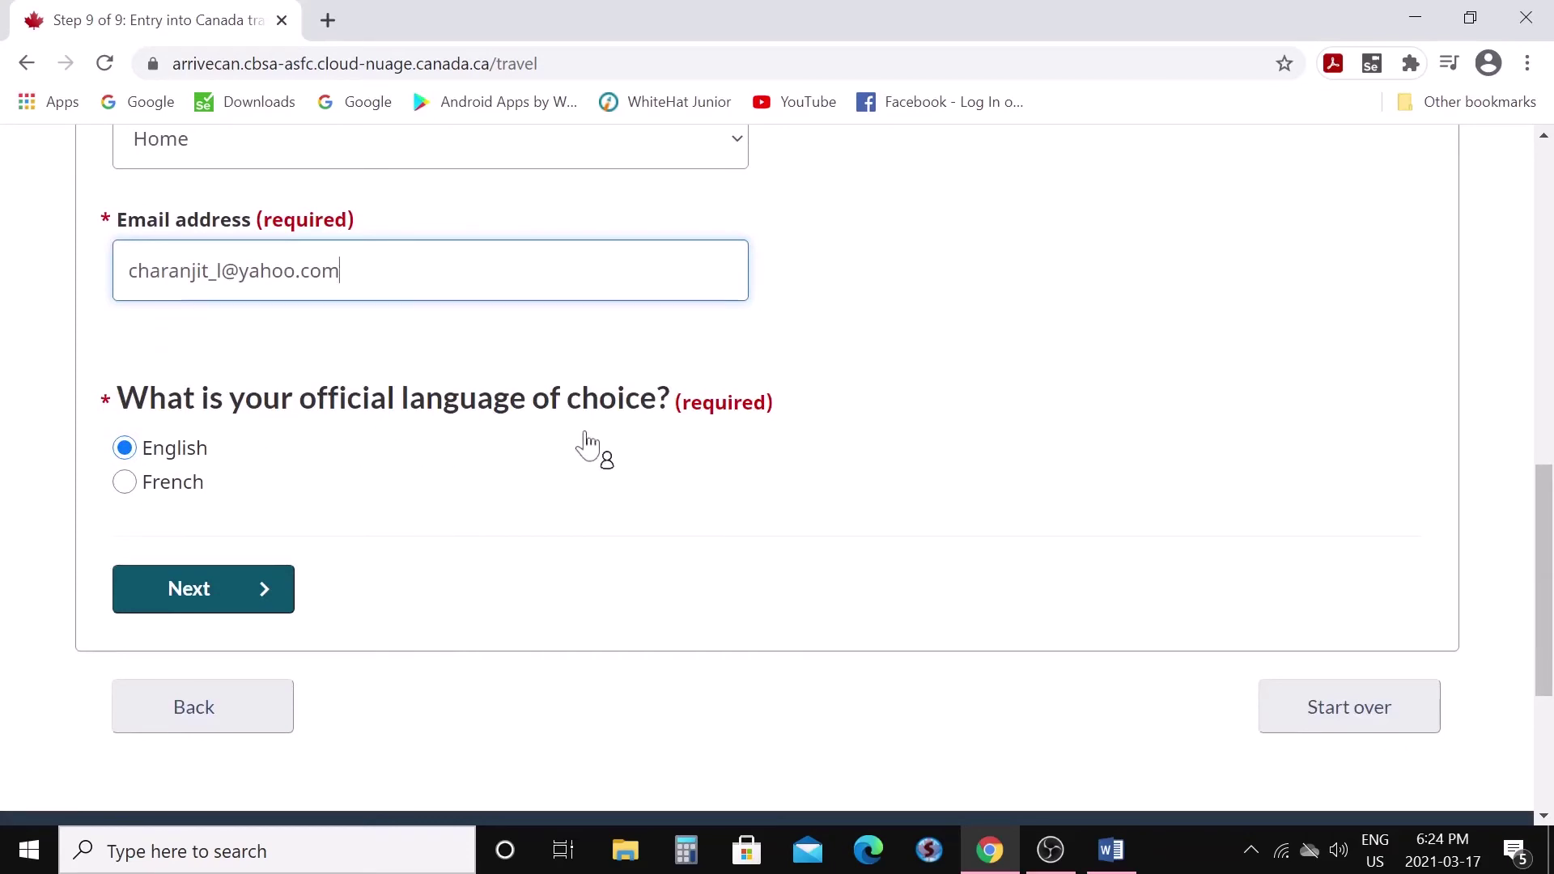
{"action": "left_click", "coordinate": [218, 599]}
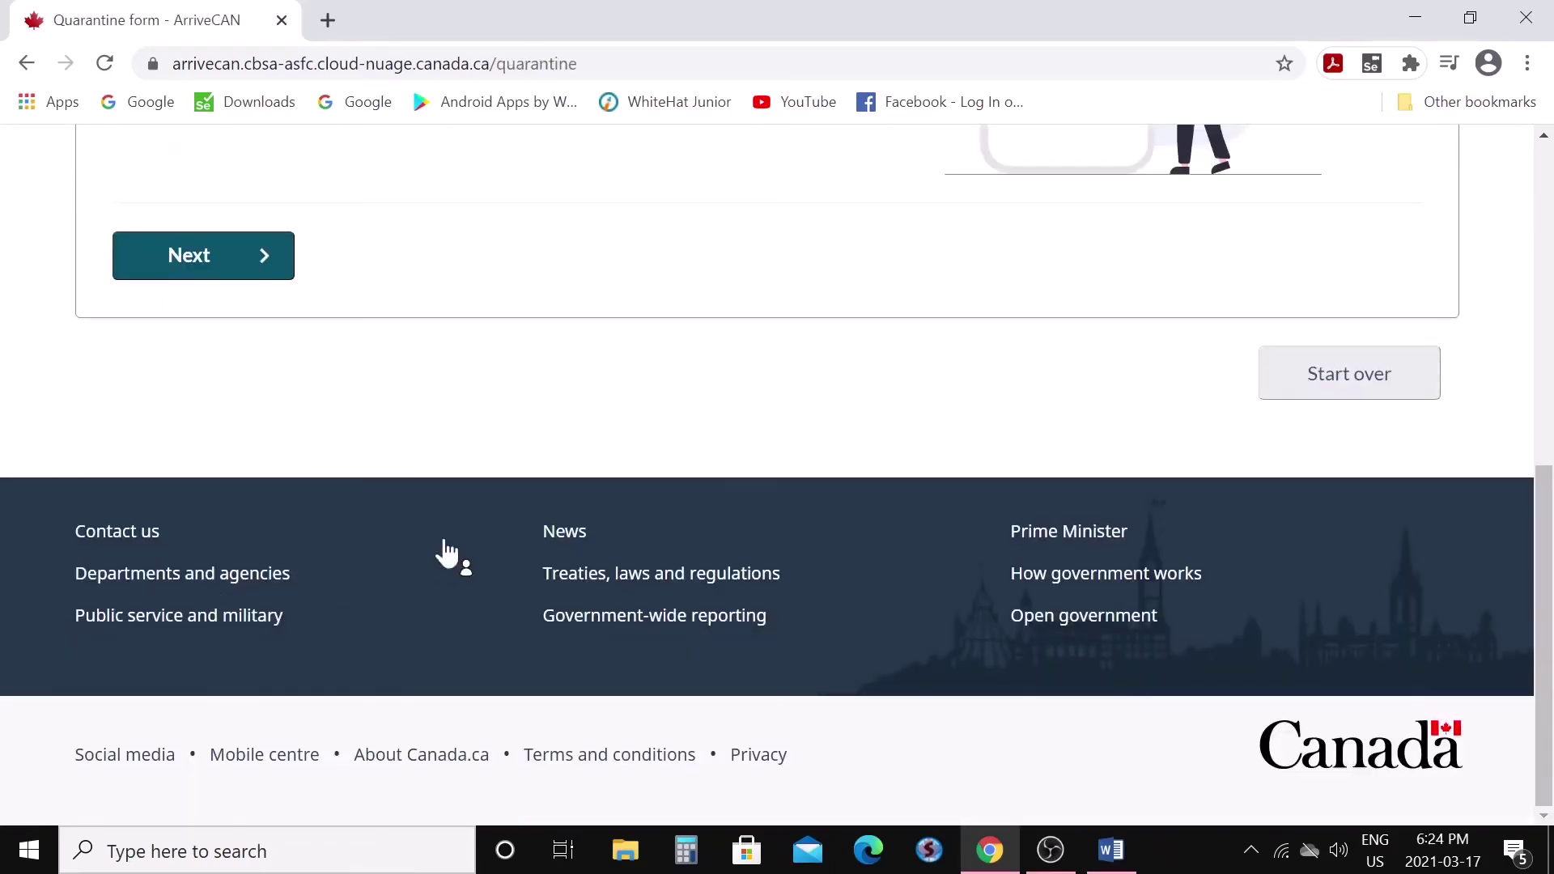
Begin the quarantine plan and answer Yes to having 14-day quarantine accommodation
{"action": "scroll", "coordinate": [447, 552], "scroll_direction": "up", "scroll_amount": 5}
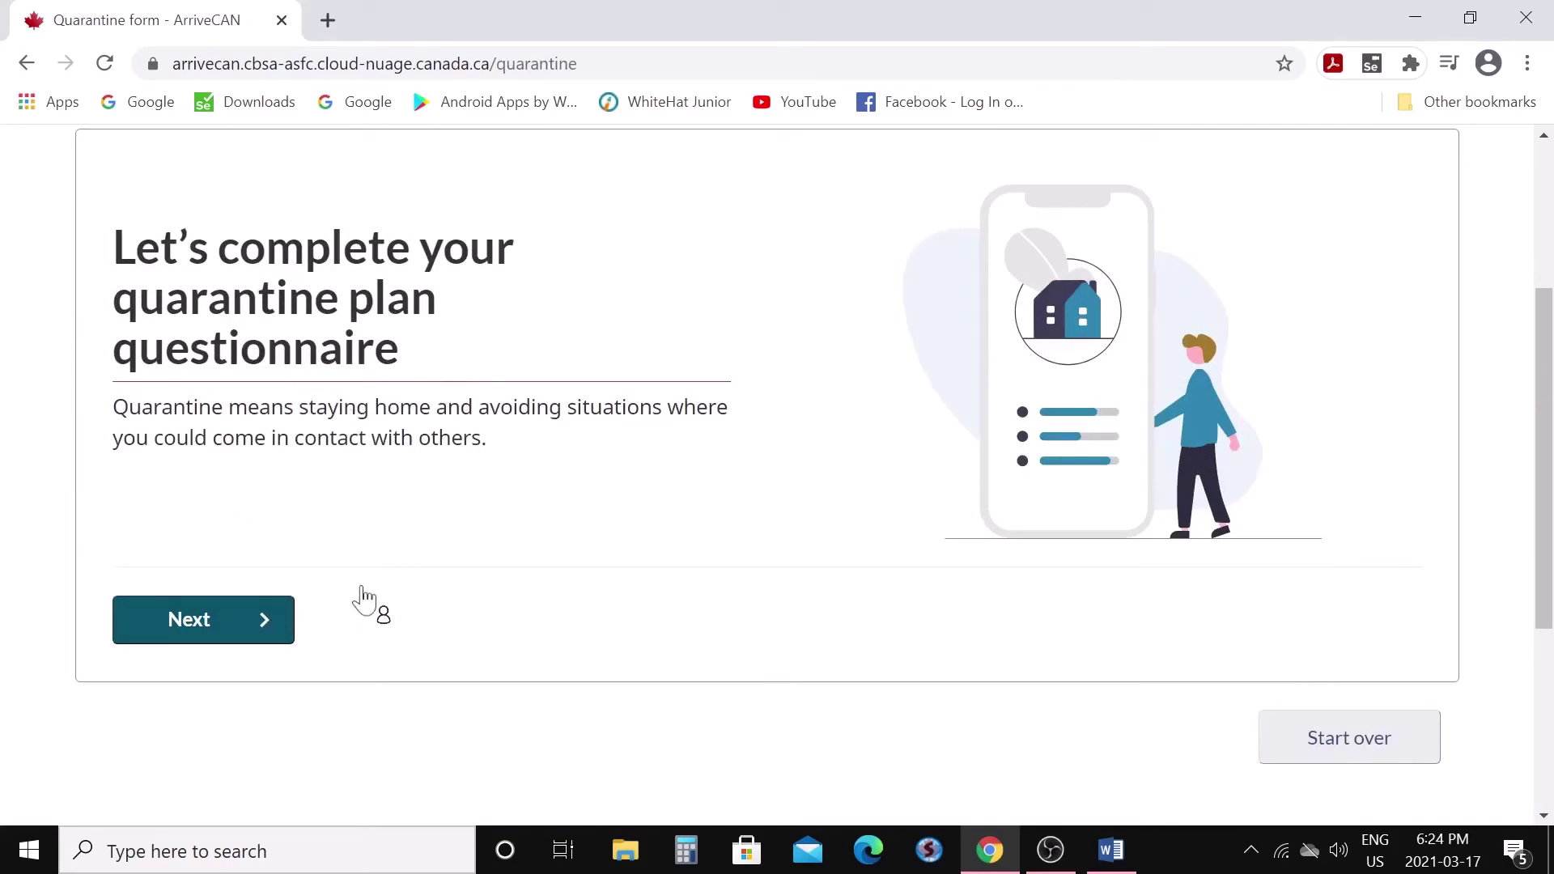
{"action": "left_click", "coordinate": [217, 621]}
{"action": "scroll", "coordinate": [283, 599], "scroll_direction": "down", "scroll_amount": 5}
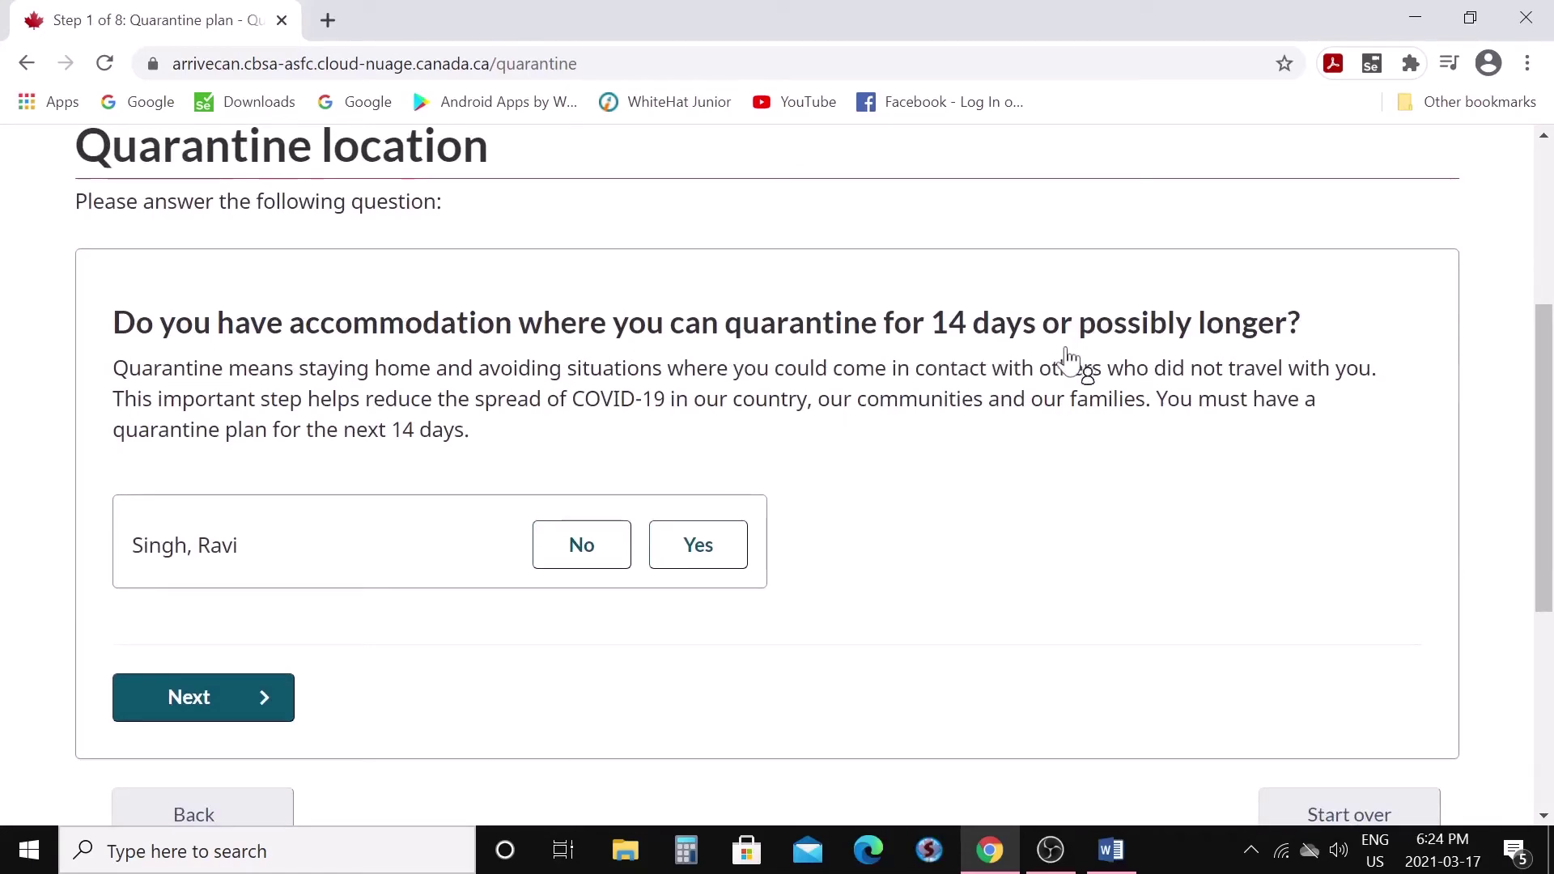
{"action": "left_click", "coordinate": [697, 553]}
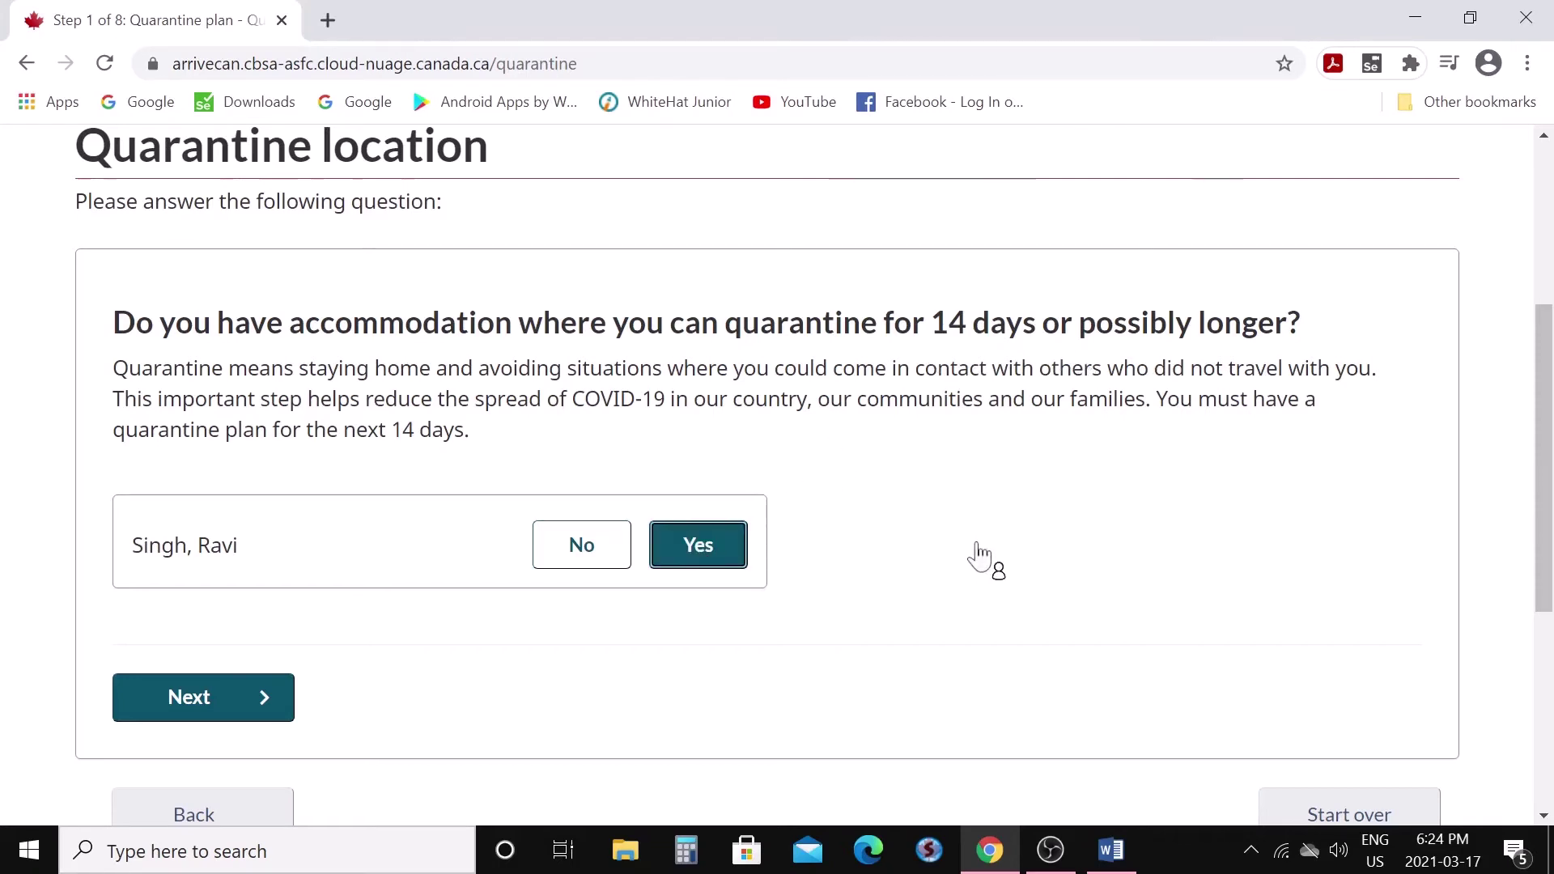
{"action": "scroll", "coordinate": [977, 556], "scroll_direction": "down", "scroll_amount": 3}
Answer Yes to being able to avoid contact with household members
{"action": "left_click", "coordinate": [267, 468]}
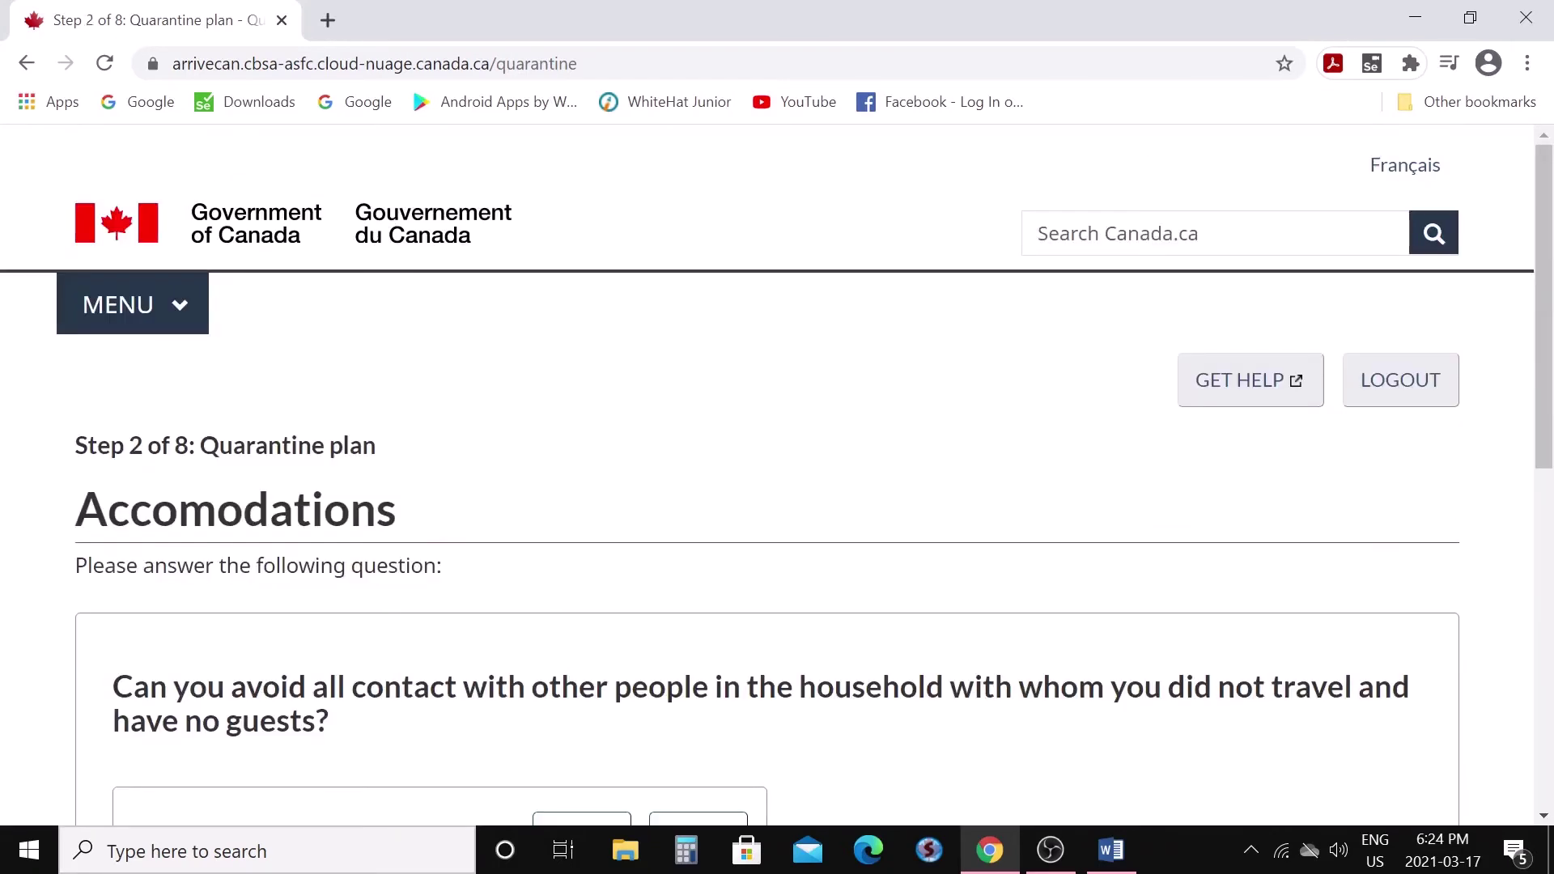
{"action": "scroll", "coordinate": [850, 520], "scroll_direction": "down", "scroll_amount": 3}
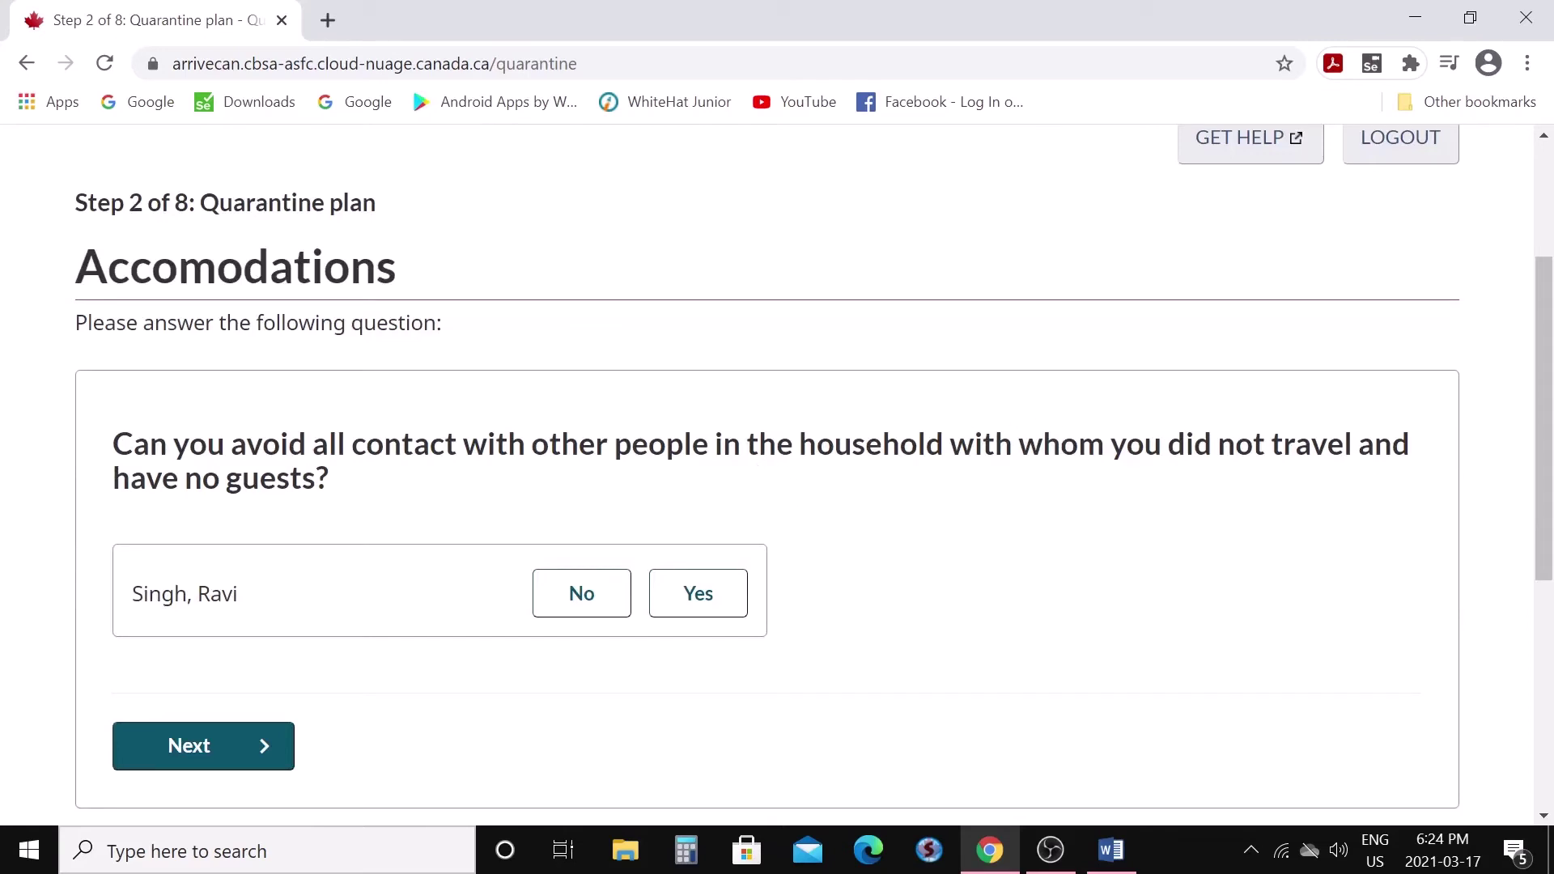
{"action": "left_click", "coordinate": [721, 597]}
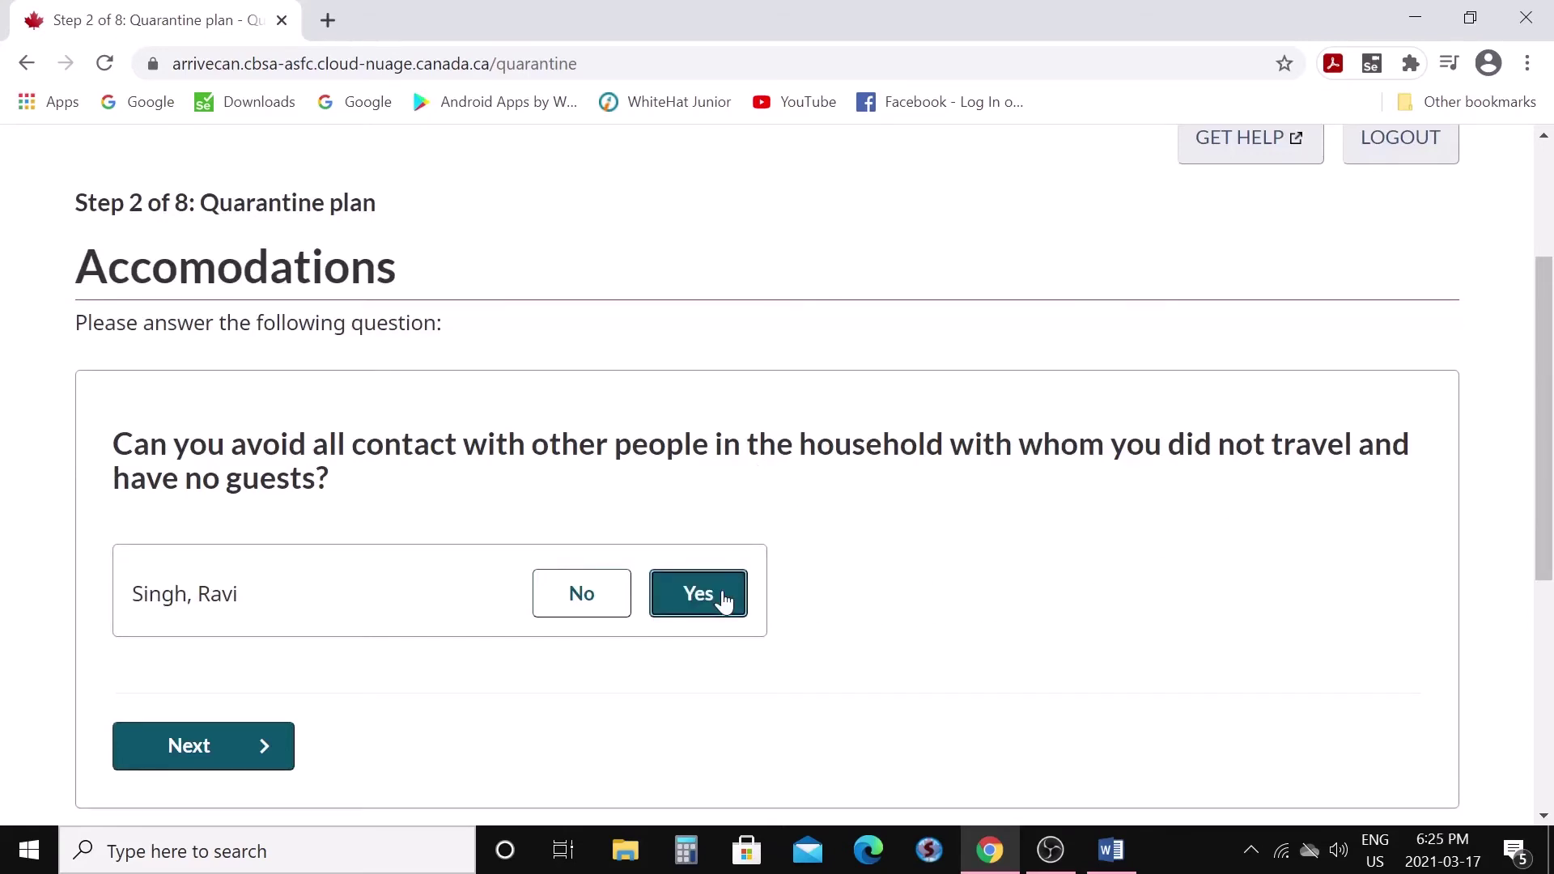
{"action": "left_click", "coordinate": [250, 748]}
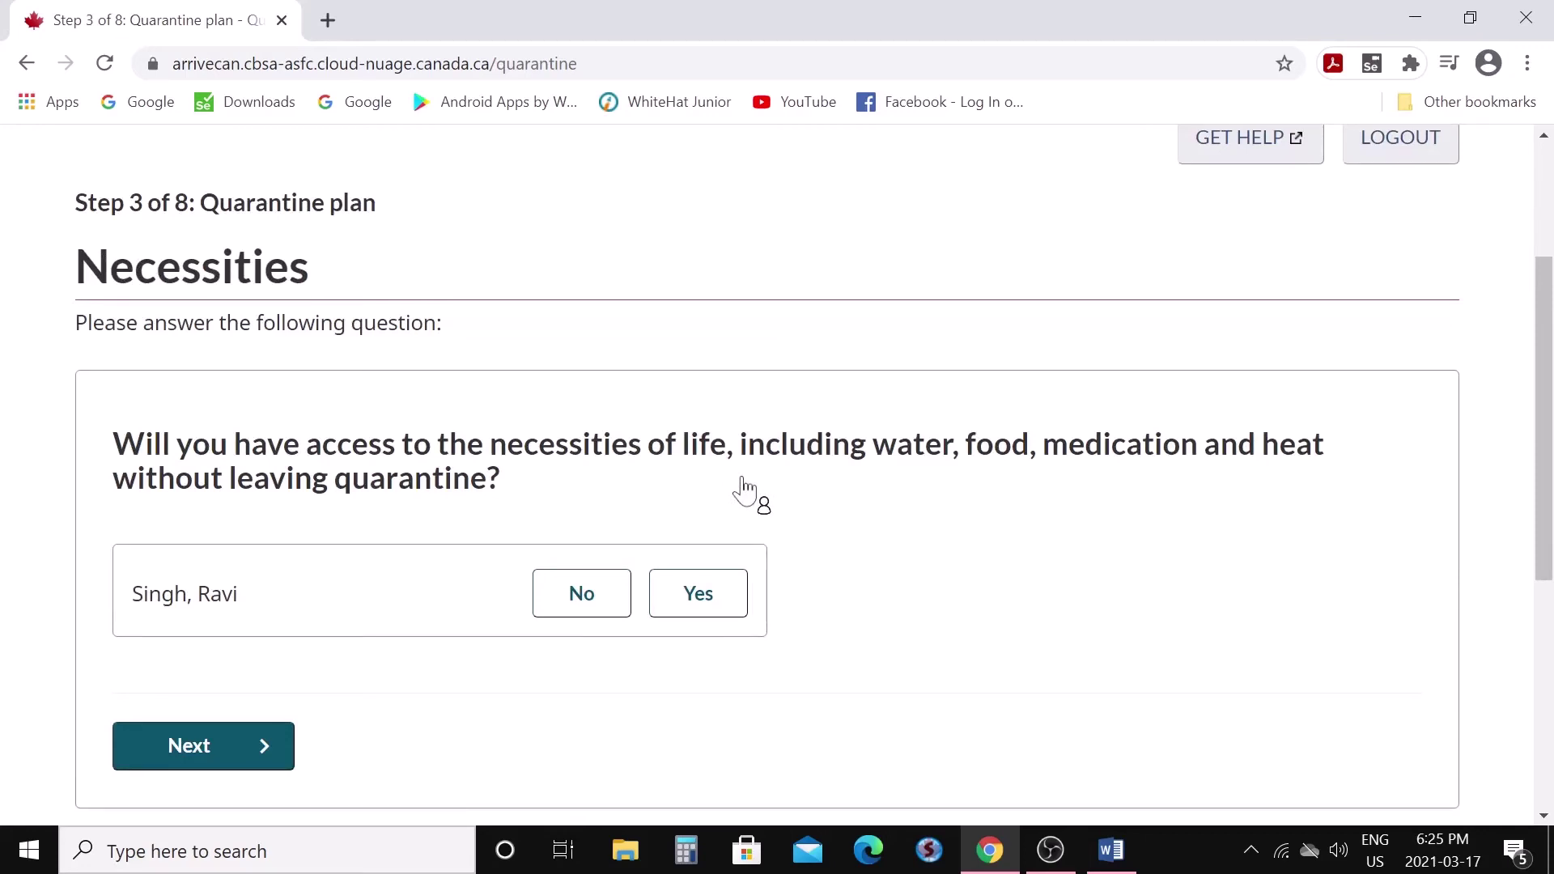
Answer Yes to having necessities of life and No to at-risk people there
{"action": "left_click", "coordinate": [700, 598]}
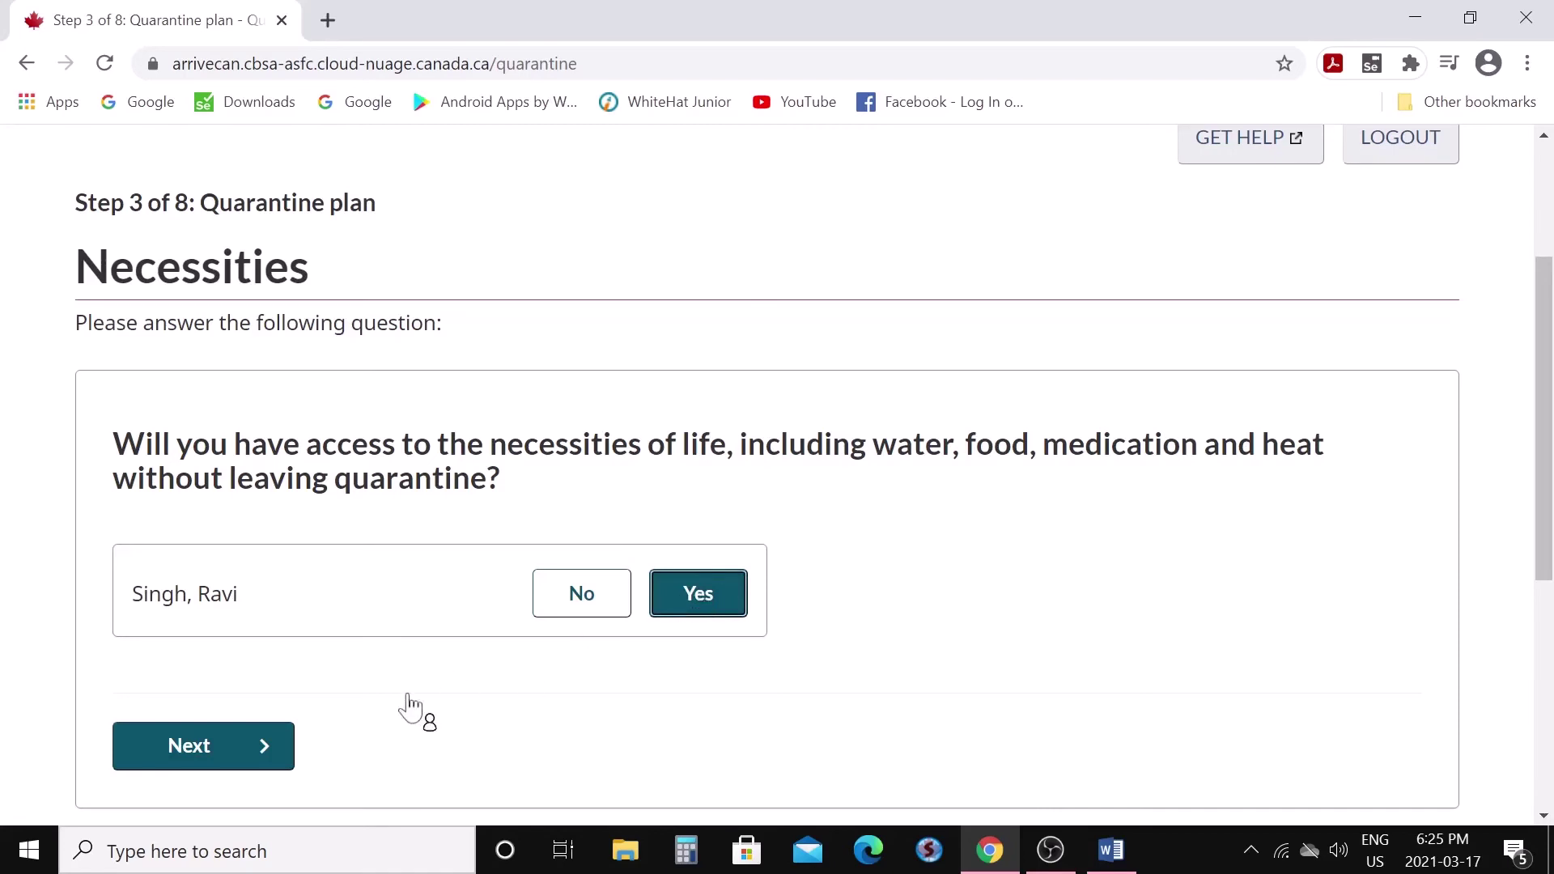
{"action": "left_click", "coordinate": [250, 756]}
{"action": "scroll", "coordinate": [521, 596], "scroll_direction": "down", "scroll_amount": 3}
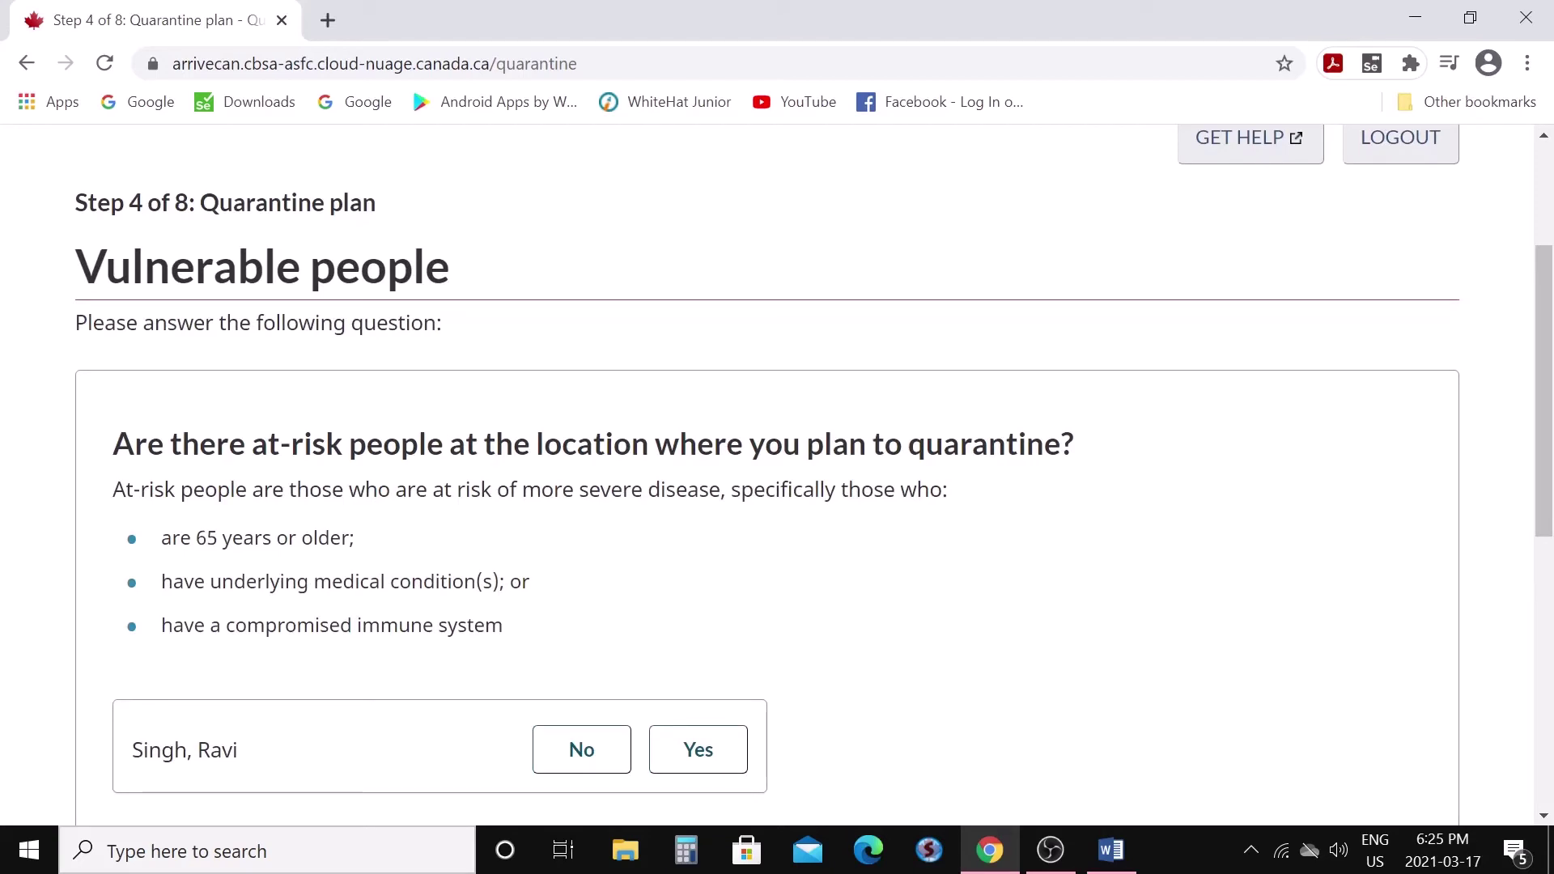
{"action": "scroll", "coordinate": [583, 629], "scroll_direction": "down", "scroll_amount": 2}
{"action": "left_click", "coordinate": [583, 629]}
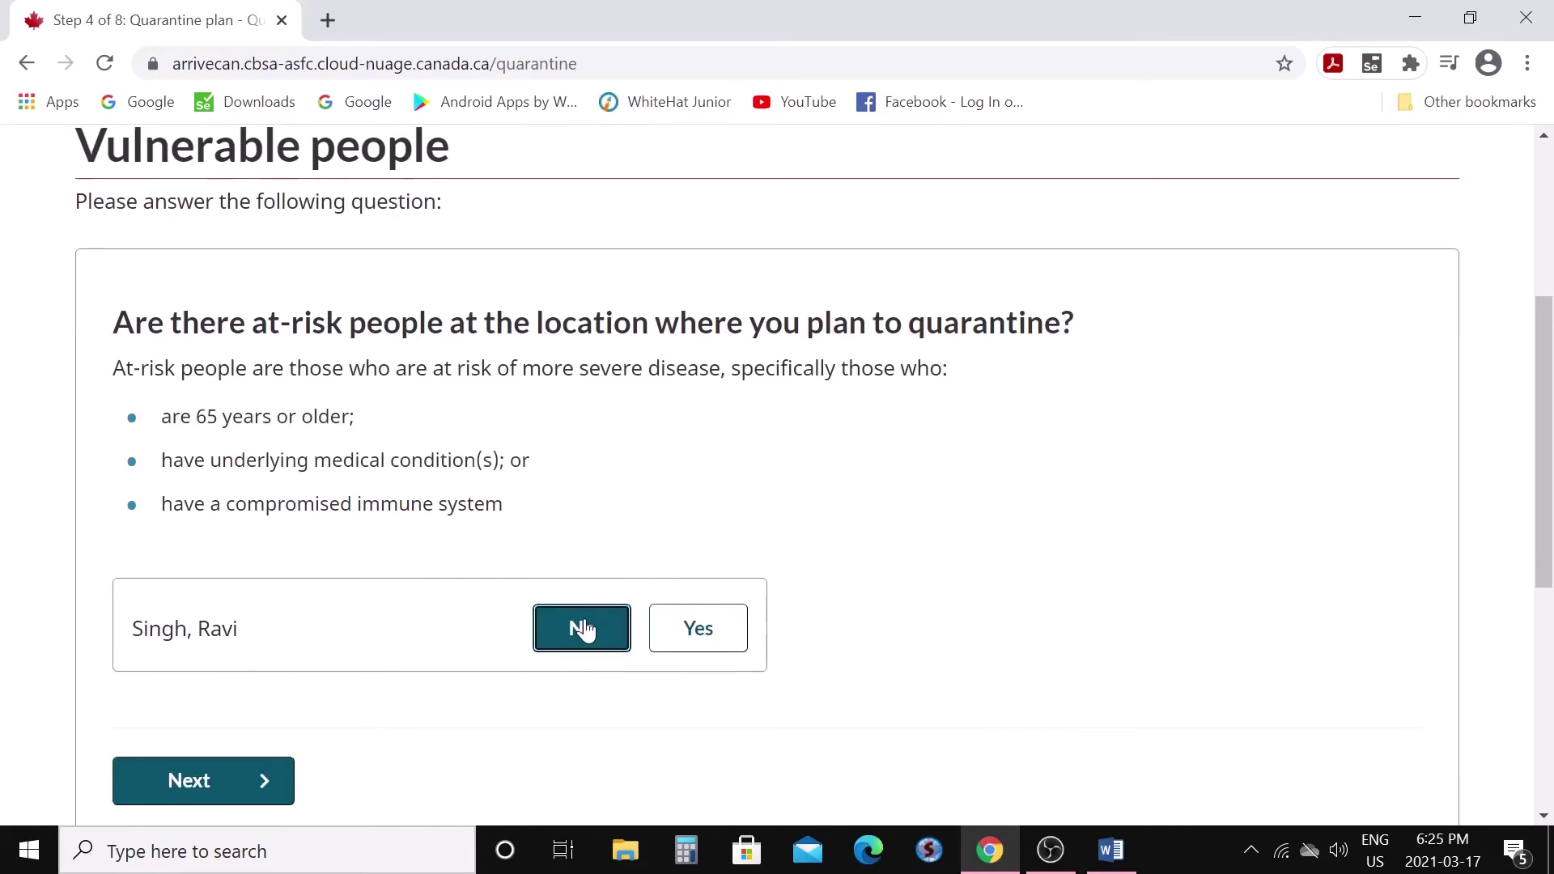
Answer No for the traveller on the essential workers question
{"action": "left_click", "coordinate": [193, 795]}
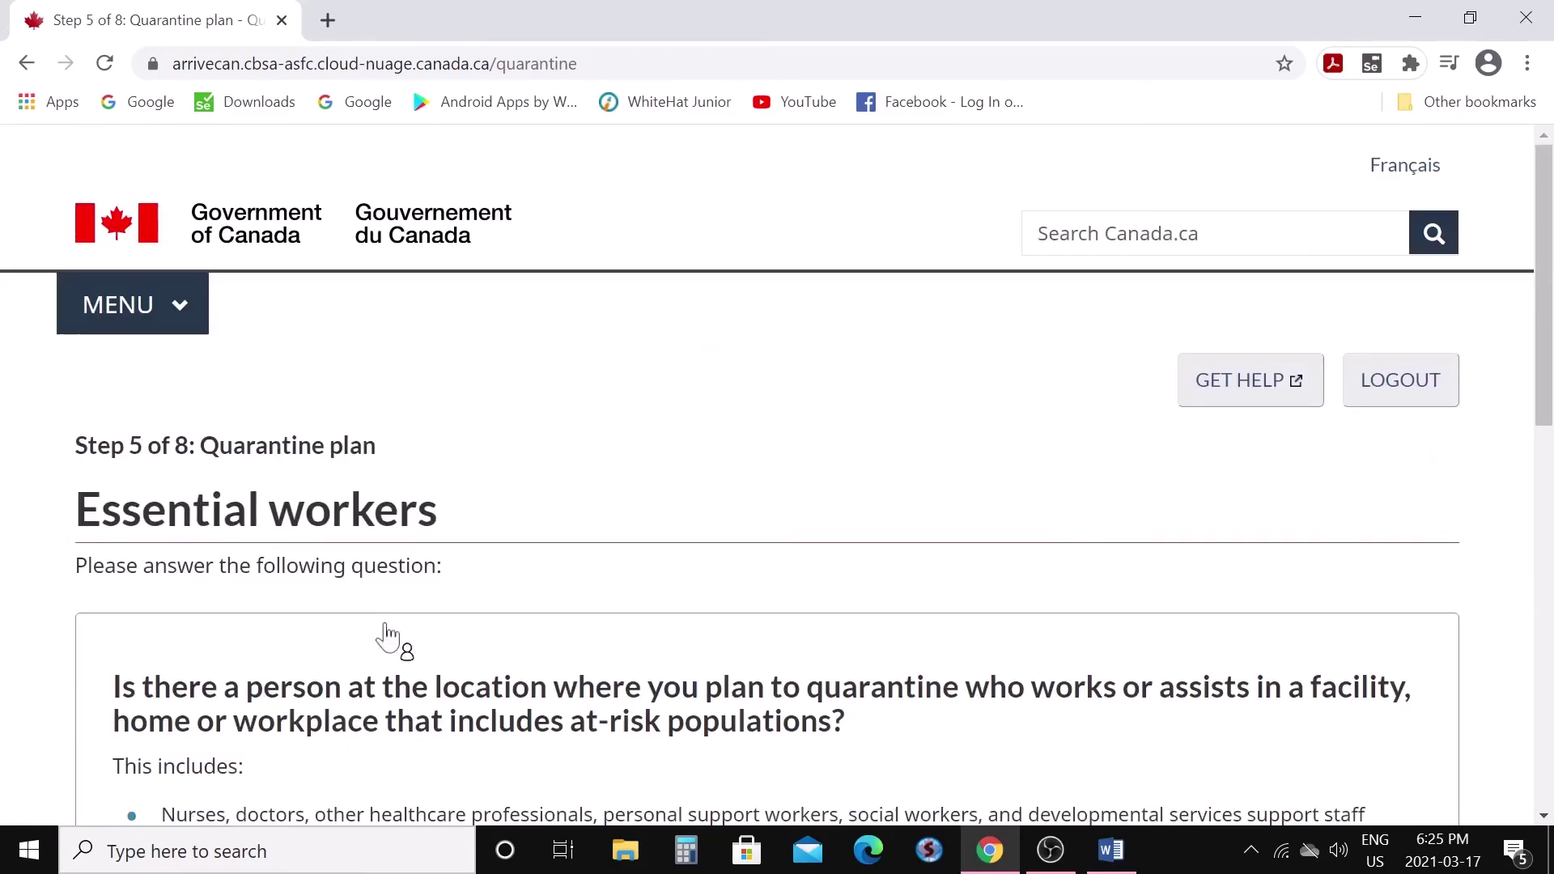
{"action": "scroll", "coordinate": [387, 637], "scroll_direction": "down", "scroll_amount": 3}
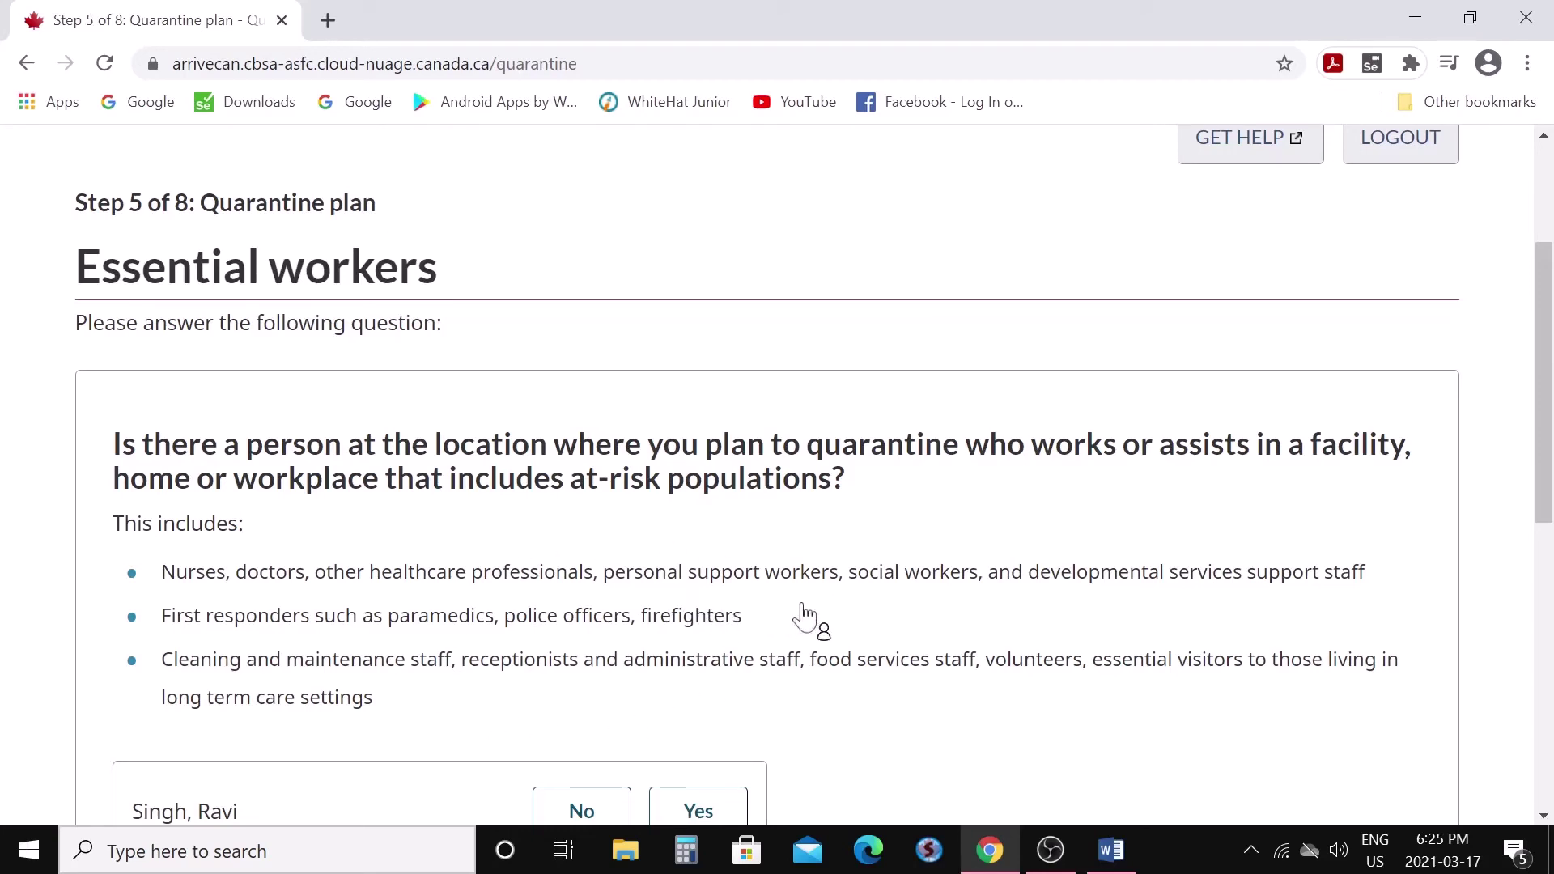
{"action": "scroll", "coordinate": [804, 617], "scroll_direction": "down", "scroll_amount": 2}
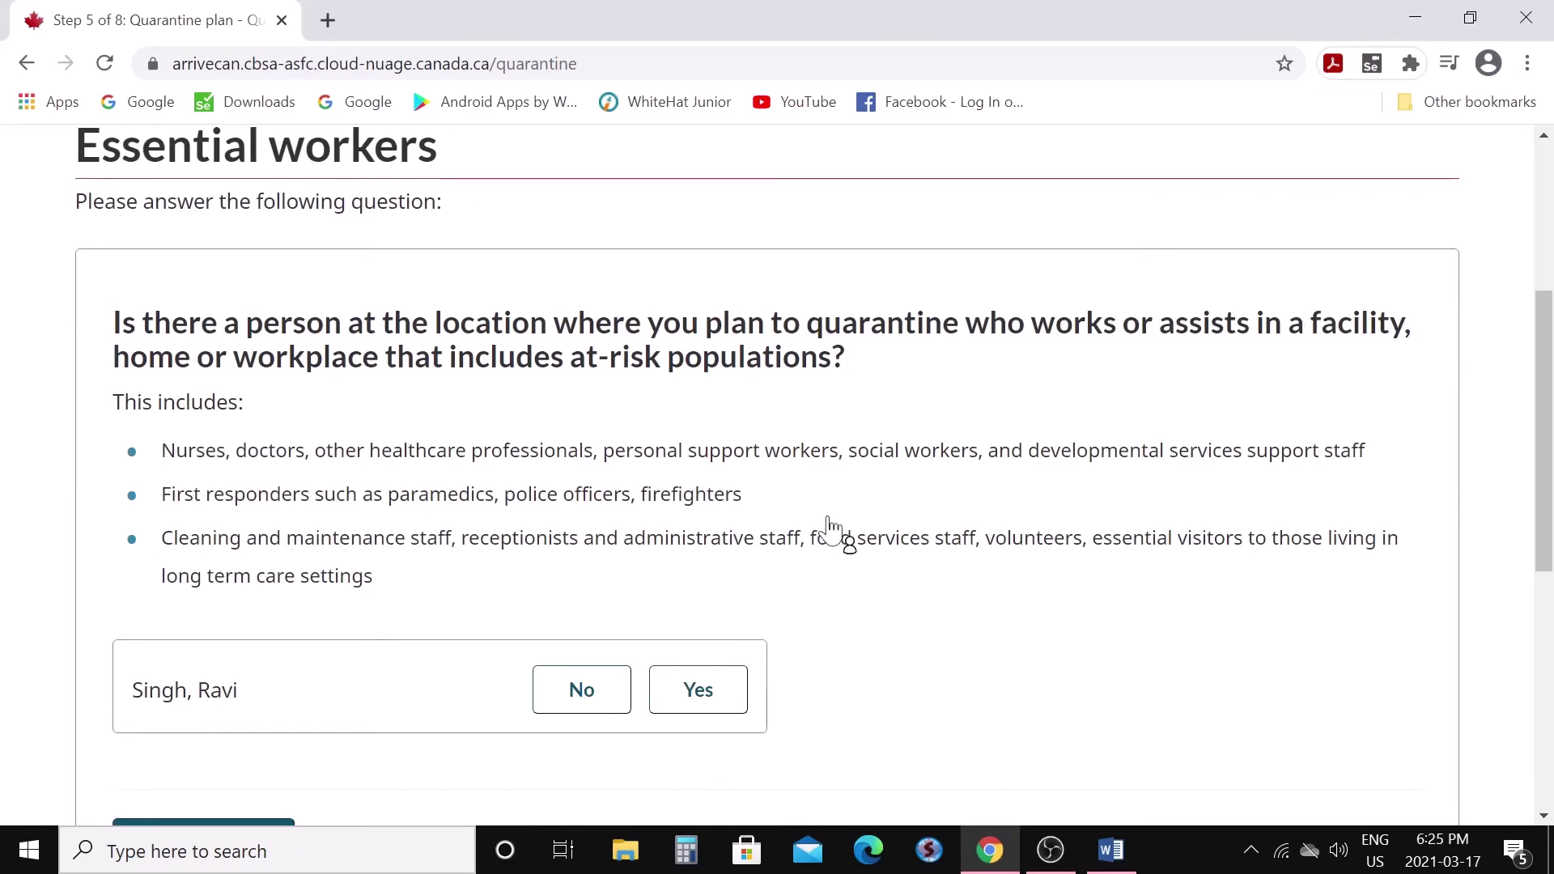
{"action": "left_click", "coordinate": [624, 705]}
{"action": "scroll", "coordinate": [453, 732], "scroll_direction": "down", "scroll_amount": 3}
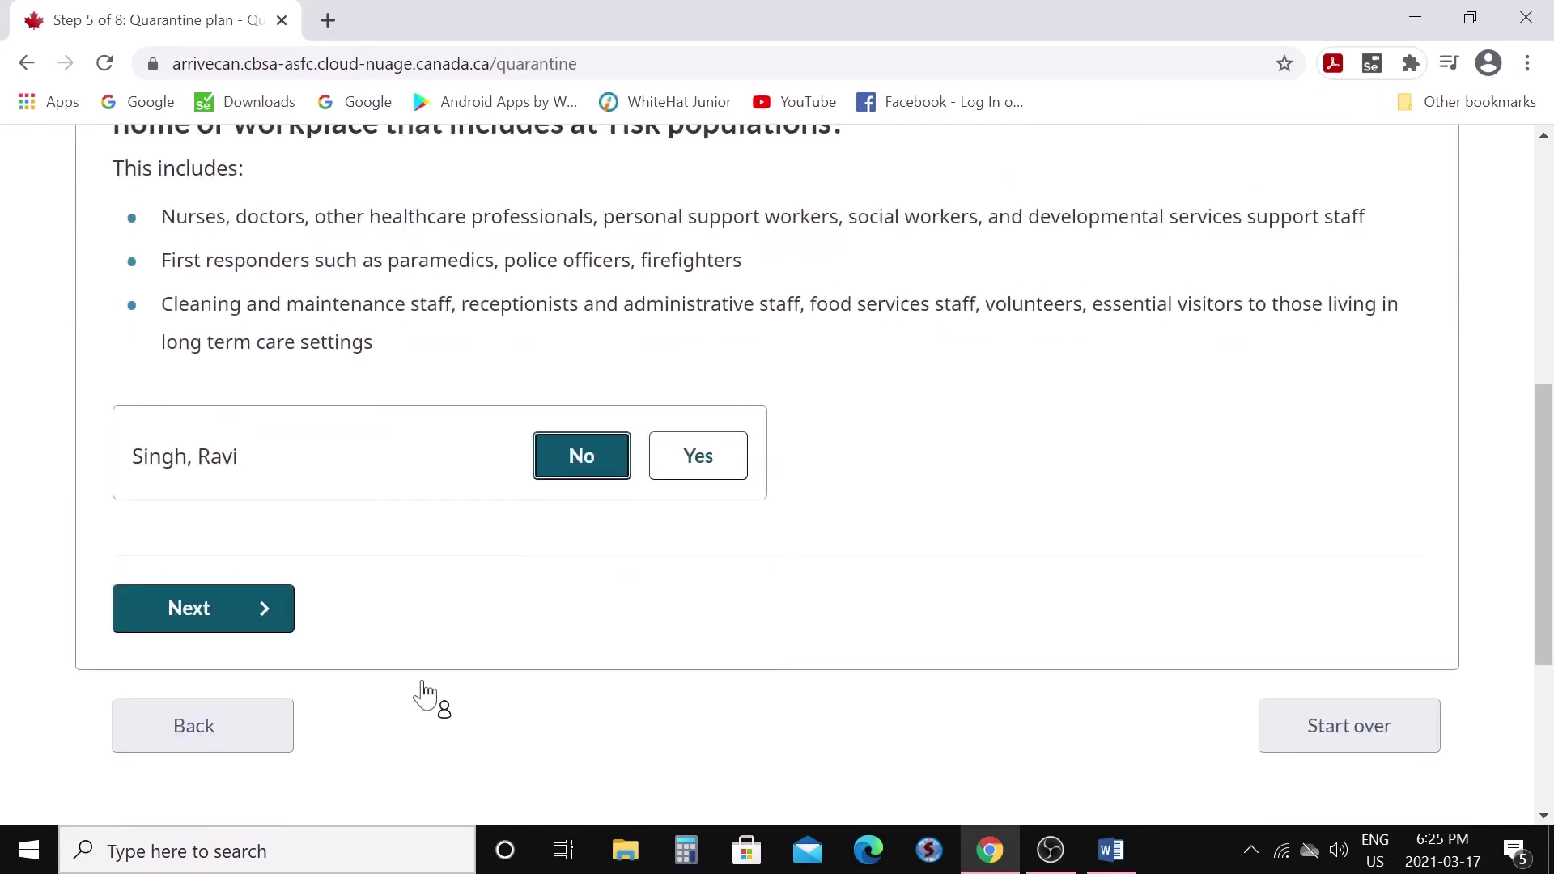
{"action": "scroll", "coordinate": [423, 694], "scroll_direction": "down", "scroll_amount": 1}
Answer No to living in a group living environment
{"action": "left_click", "coordinate": [211, 499]}
{"action": "scroll", "coordinate": [567, 583], "scroll_direction": "down", "scroll_amount": 1}
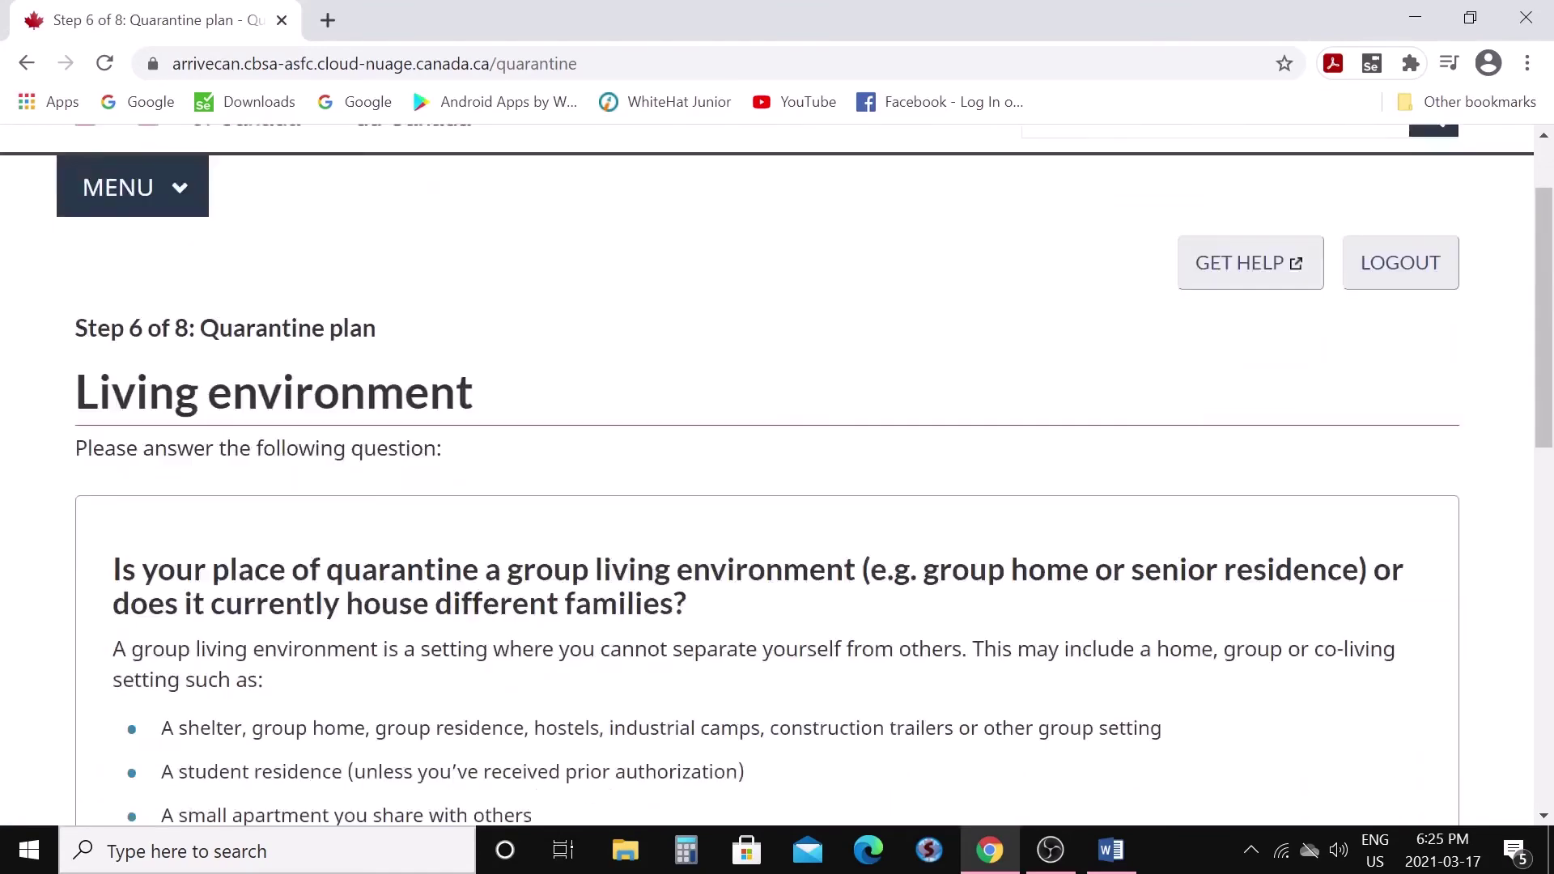
{"action": "scroll", "coordinate": [541, 561], "scroll_direction": "down", "scroll_amount": 2}
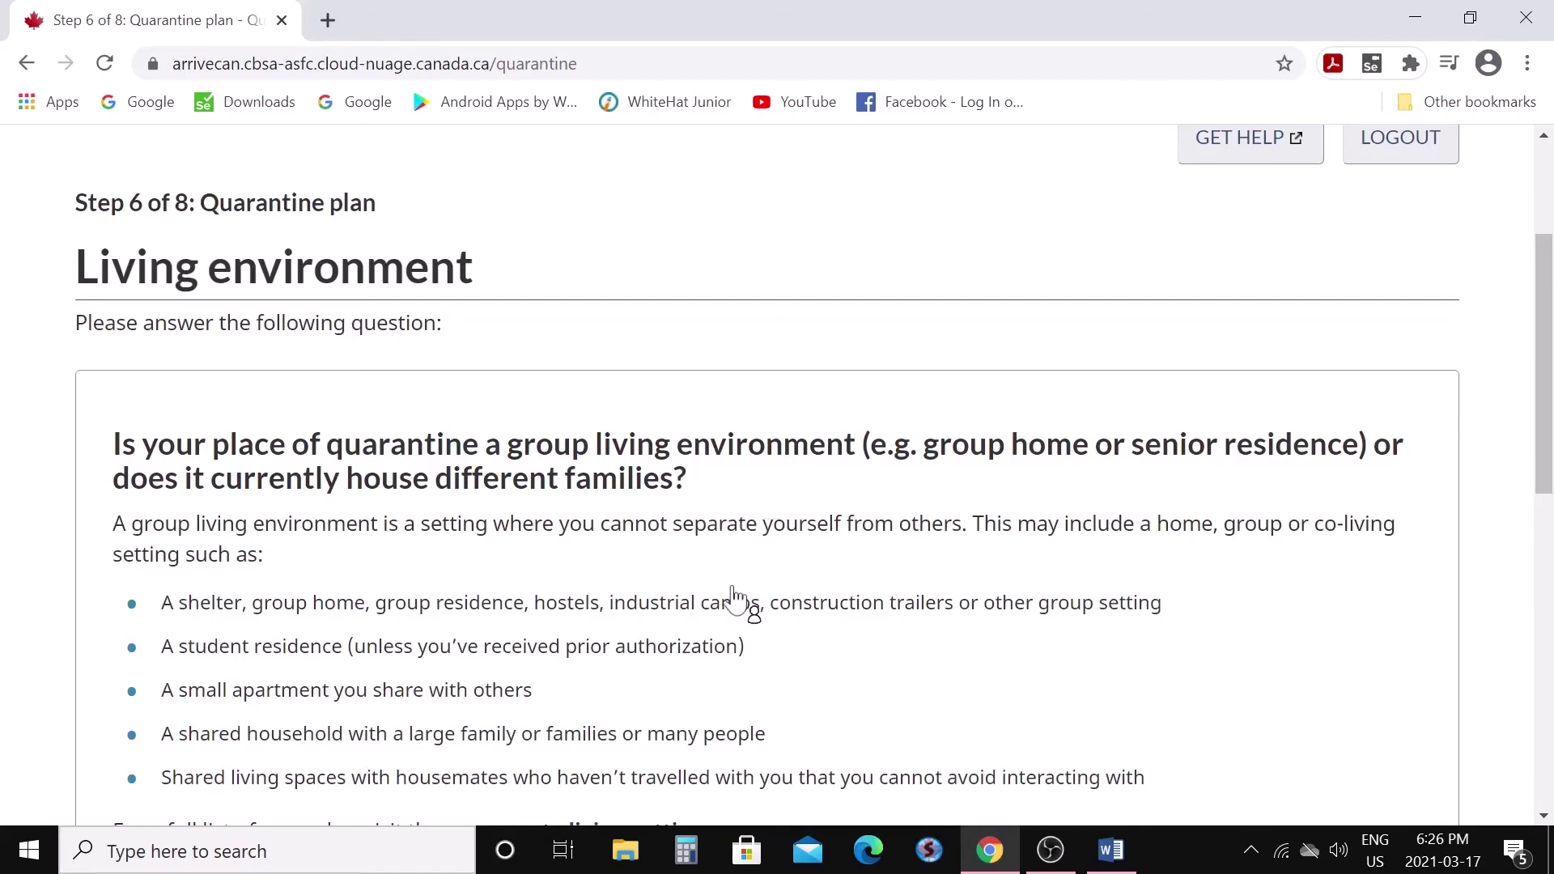
{"action": "scroll", "coordinate": [733, 599], "scroll_direction": "down", "scroll_amount": 3}
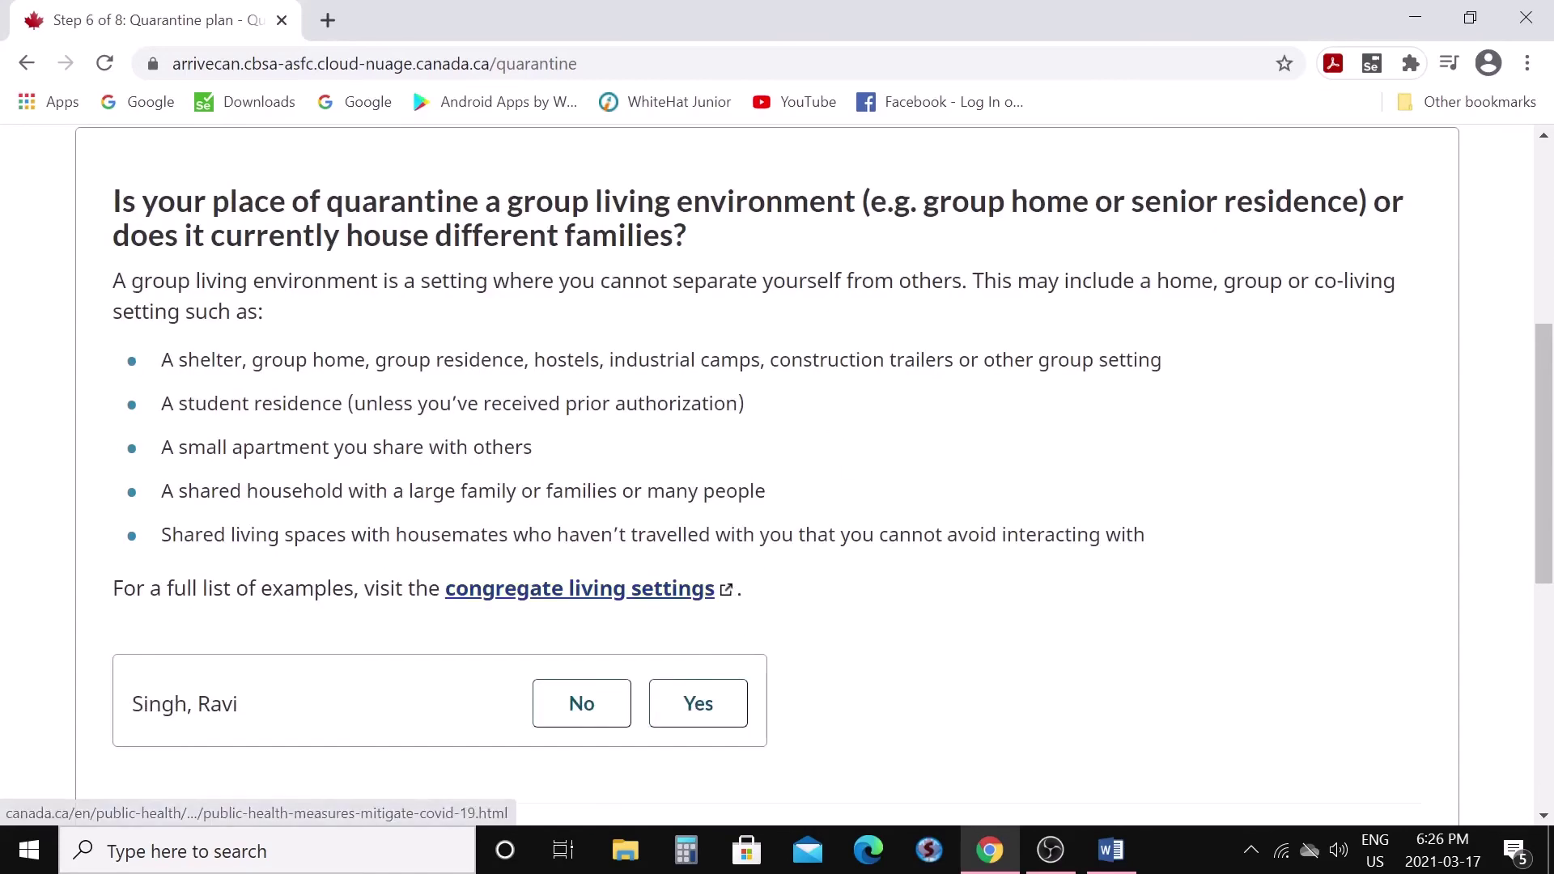
{"action": "left_click", "coordinate": [581, 707]}
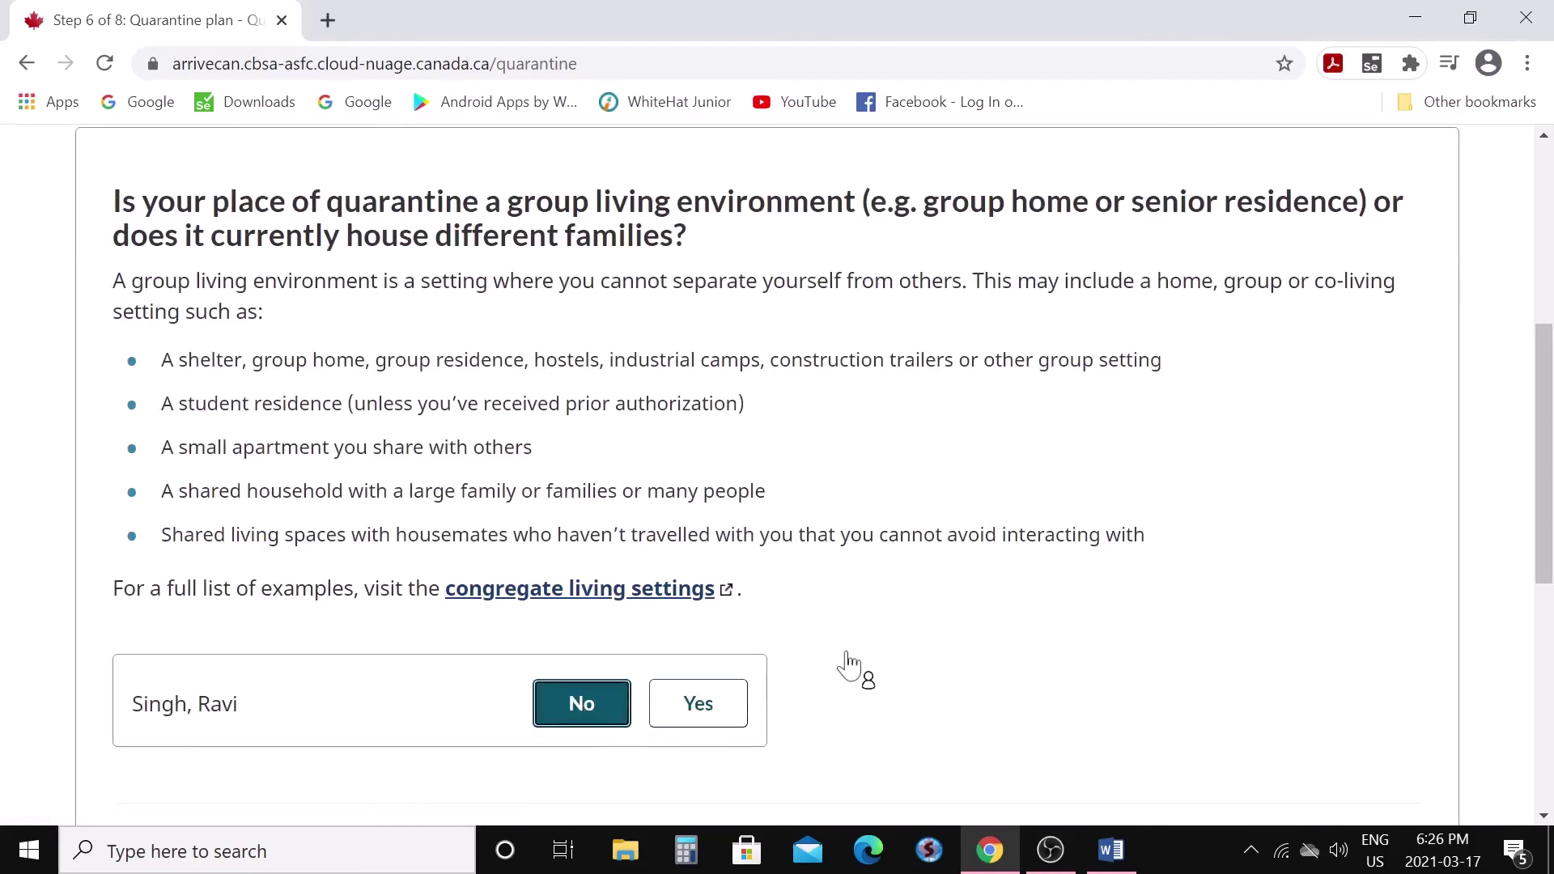
{"action": "scroll", "coordinate": [847, 663], "scroll_direction": "down", "scroll_amount": 4}
Answer Yes to a pre-booked government-approved hotel stay and enter its booking reference number
{"action": "left_click", "coordinate": [250, 514]}
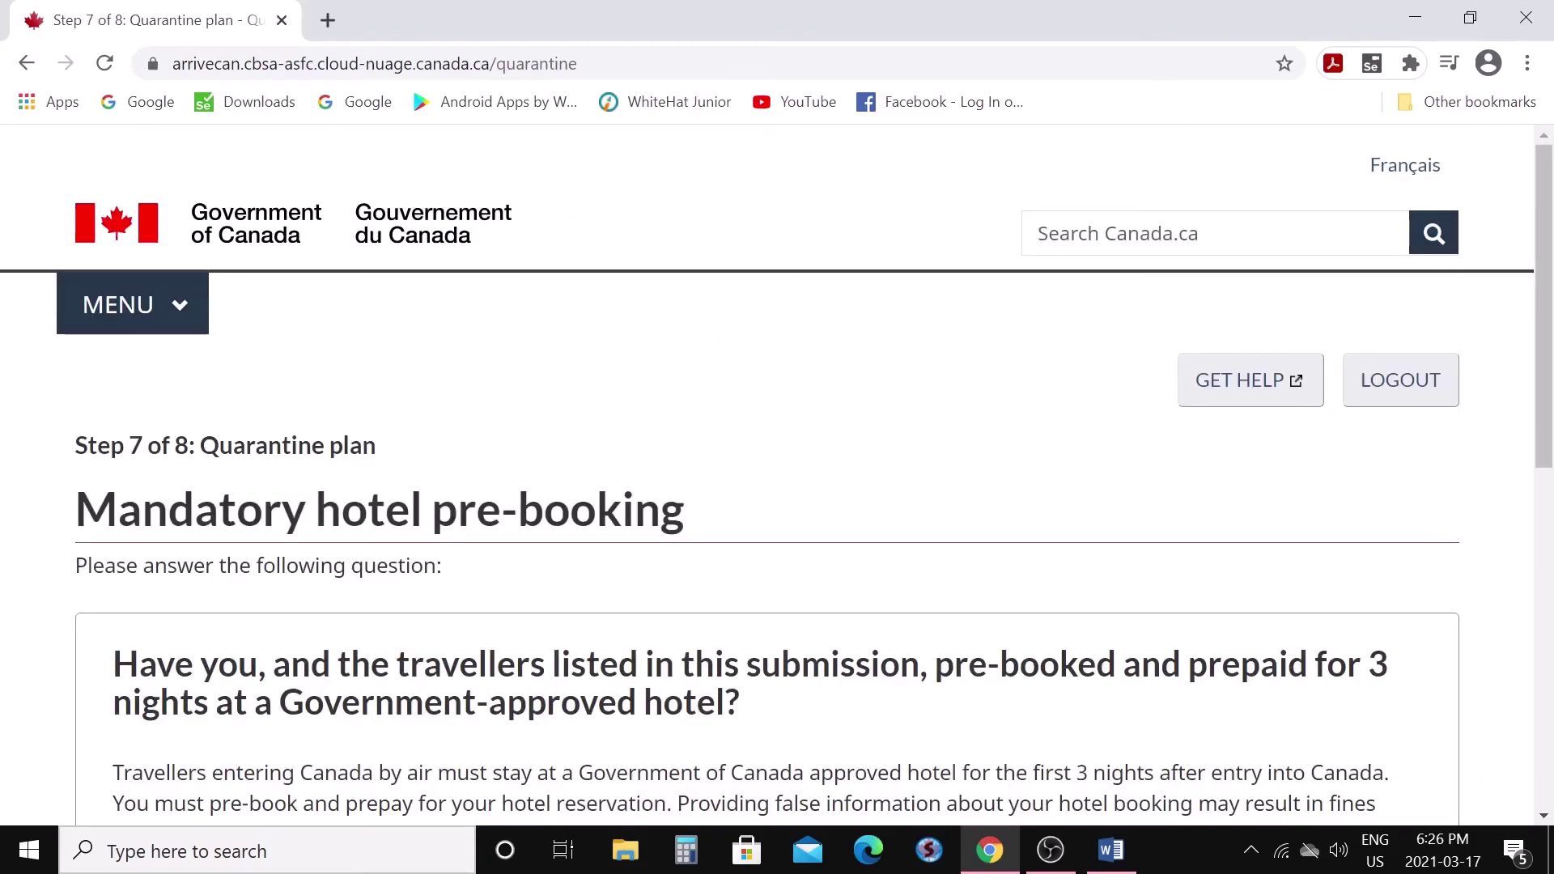
{"action": "scroll", "coordinate": [661, 612], "scroll_direction": "down", "scroll_amount": 4}
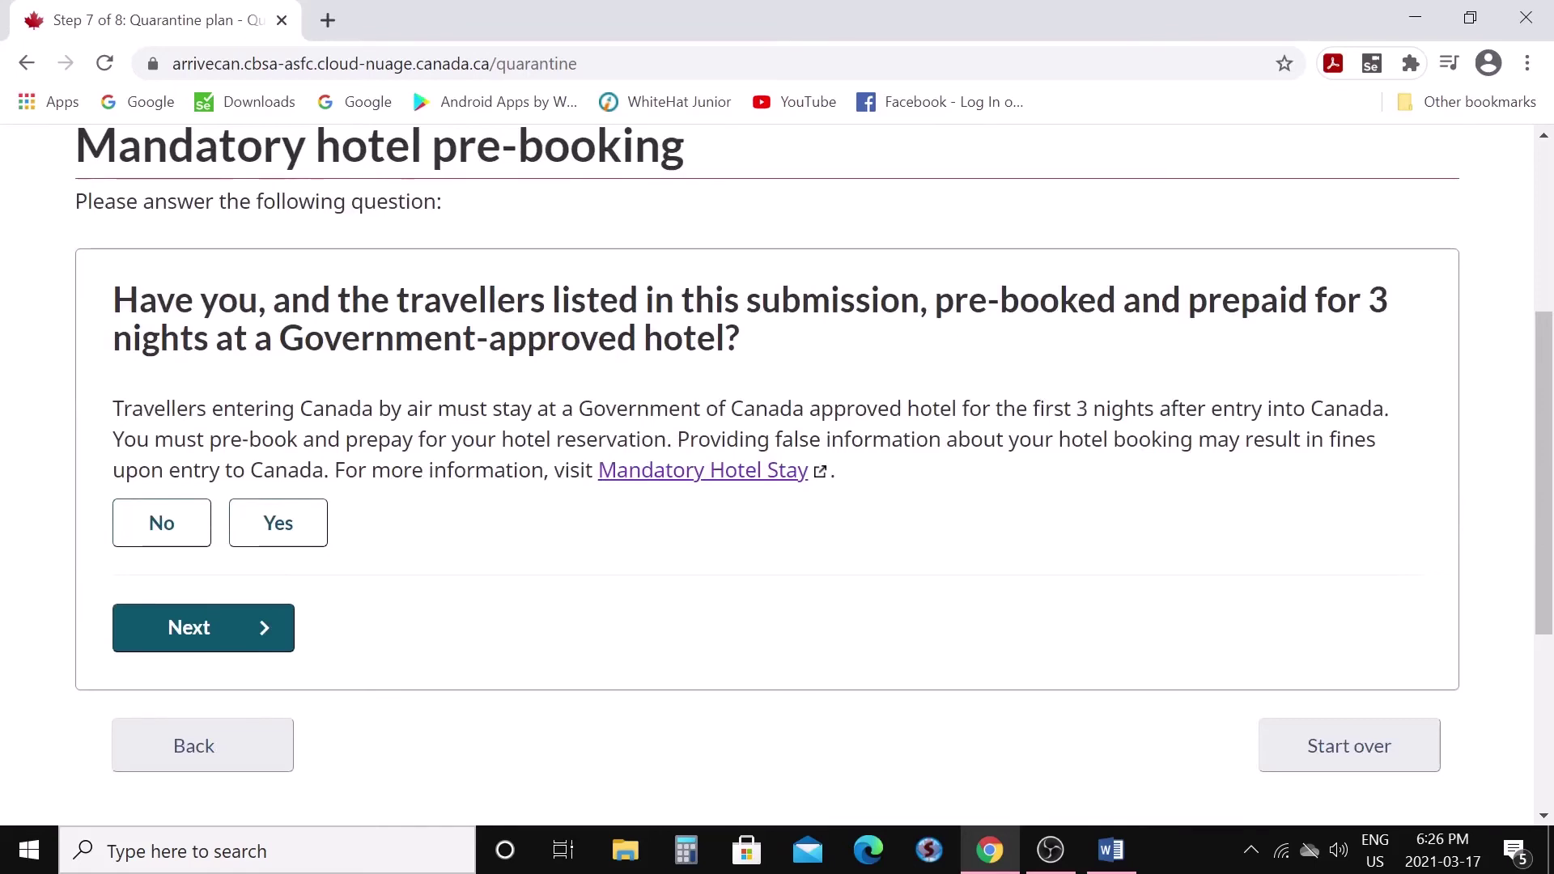
{"action": "left_click", "coordinate": [299, 536]}
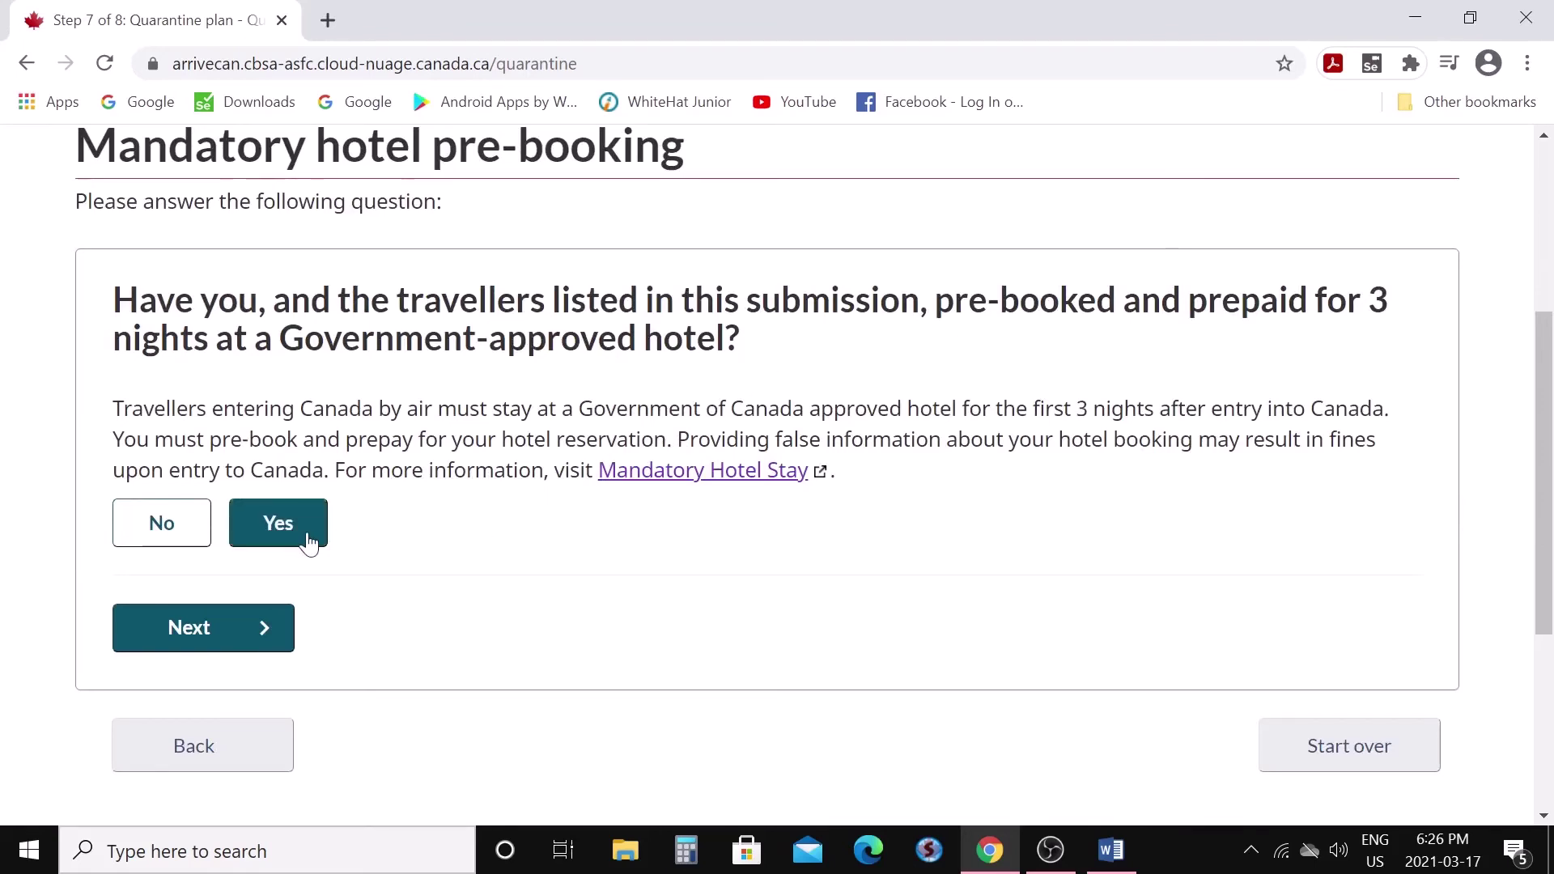
{"action": "left_click", "coordinate": [317, 538]}
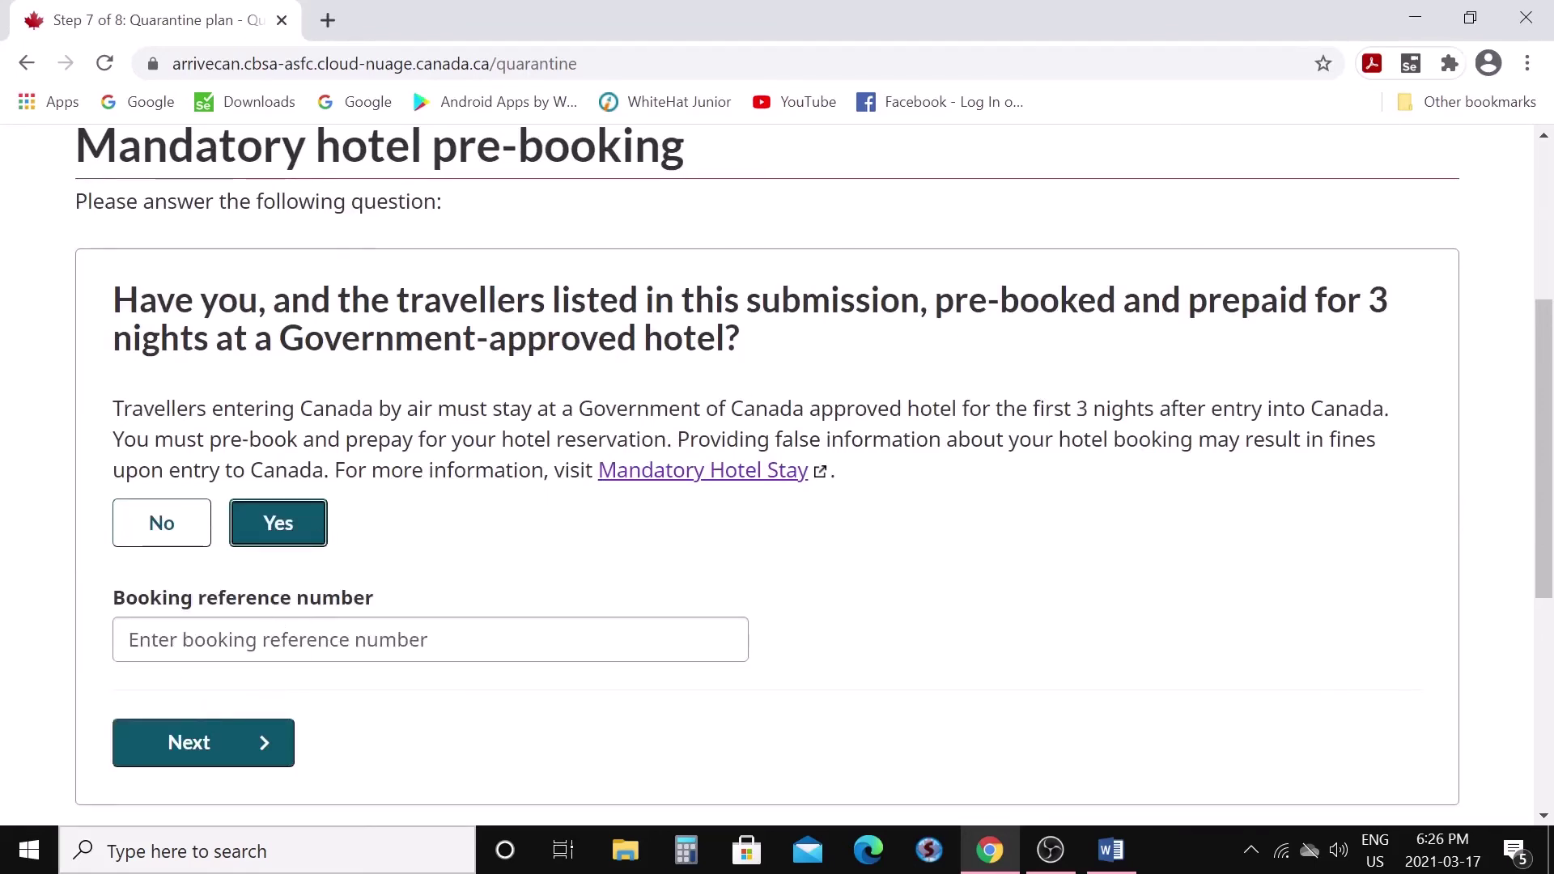
{"action": "left_click", "coordinate": [130, 639]}
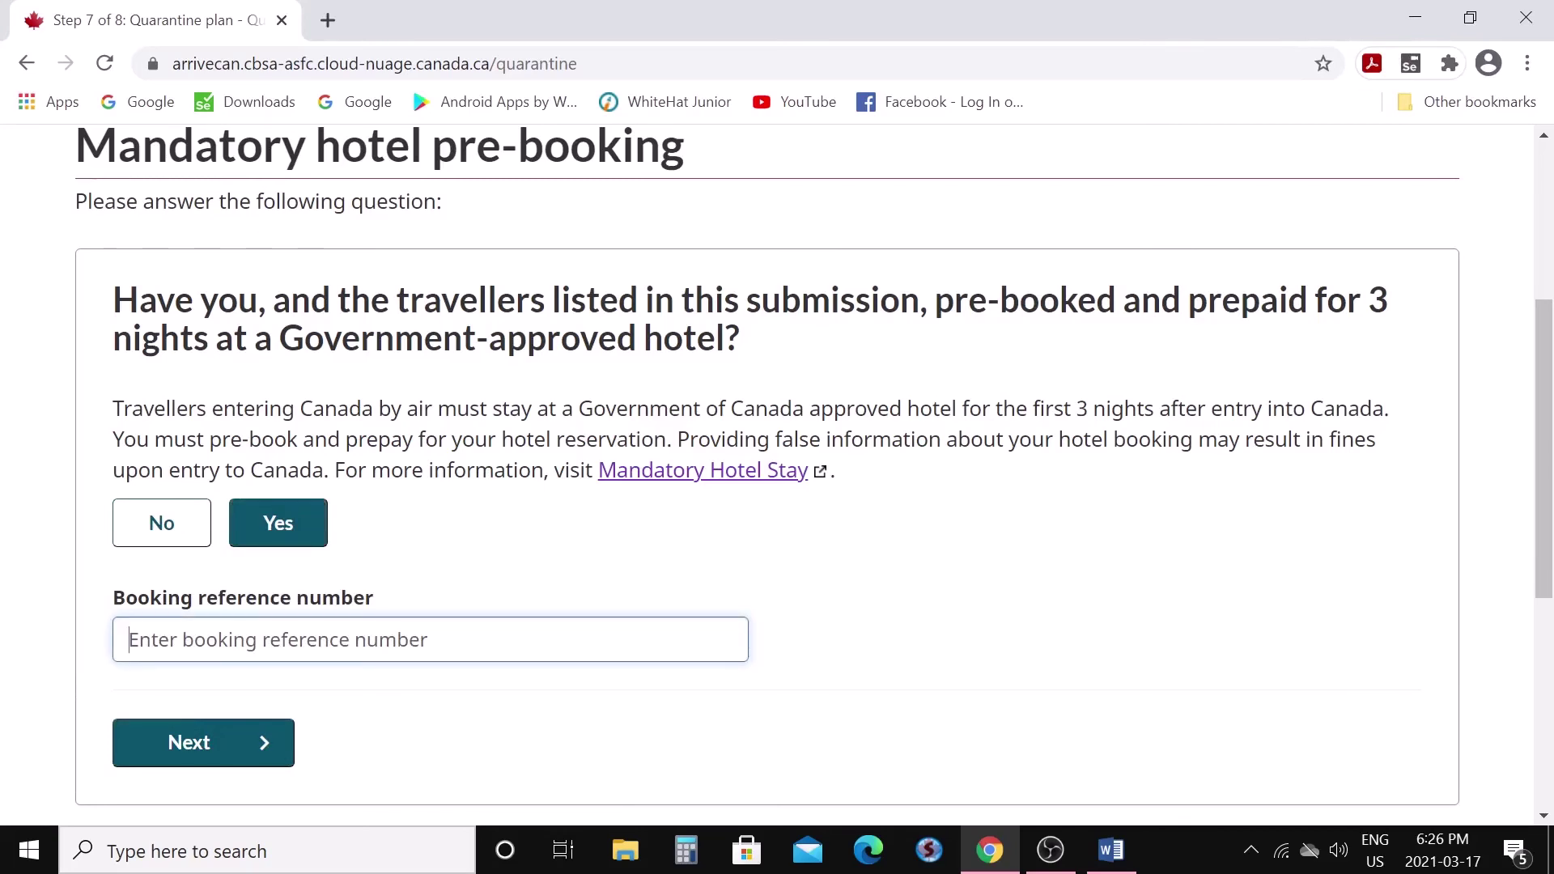
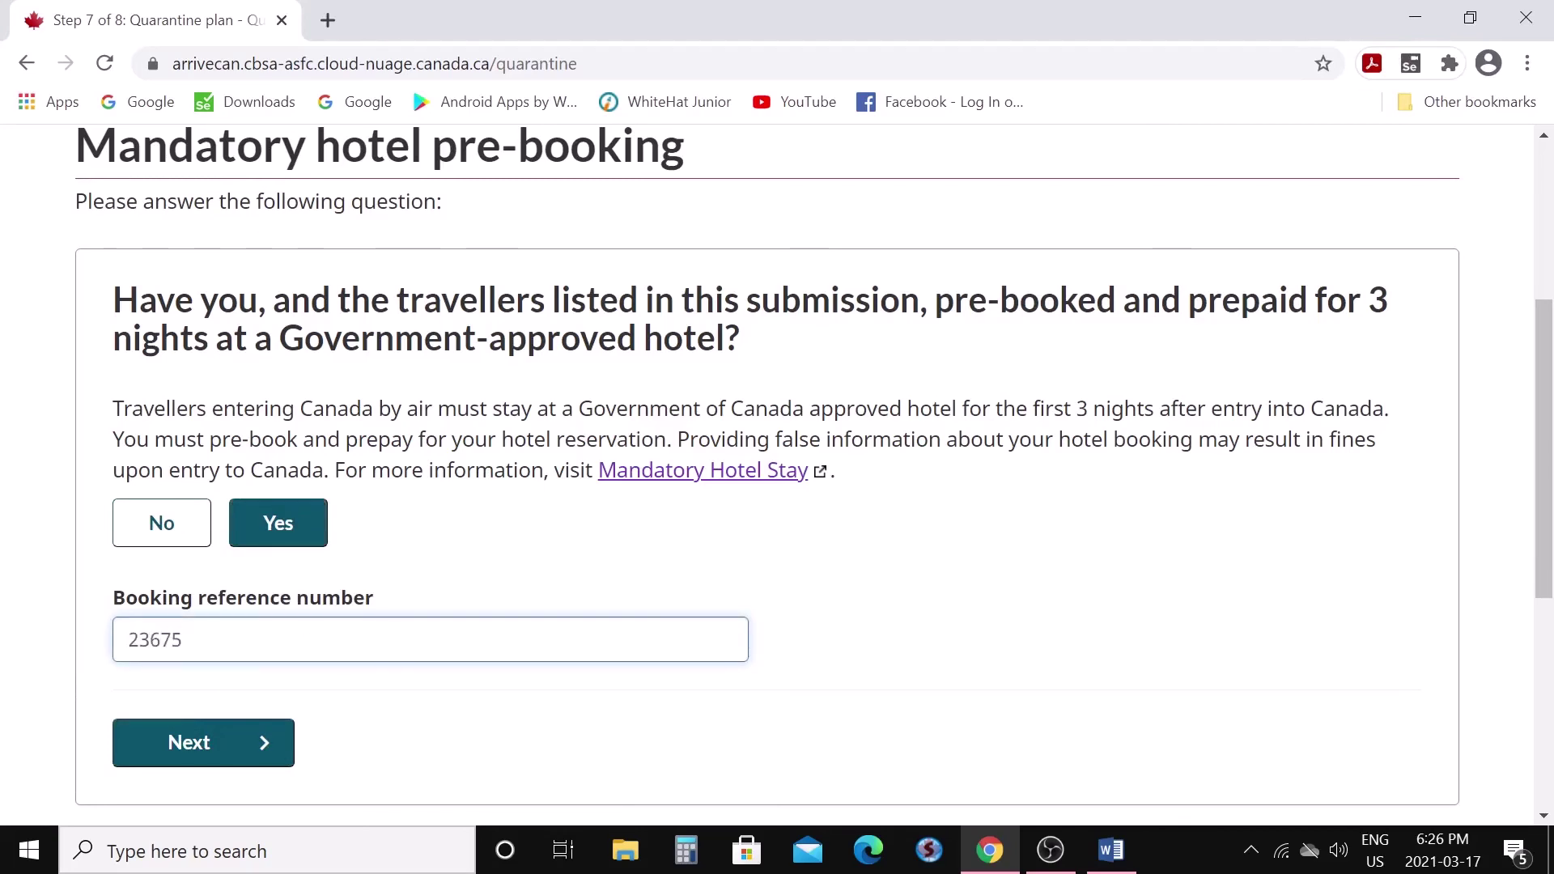
{"action": "left_click", "coordinate": [202, 745]}
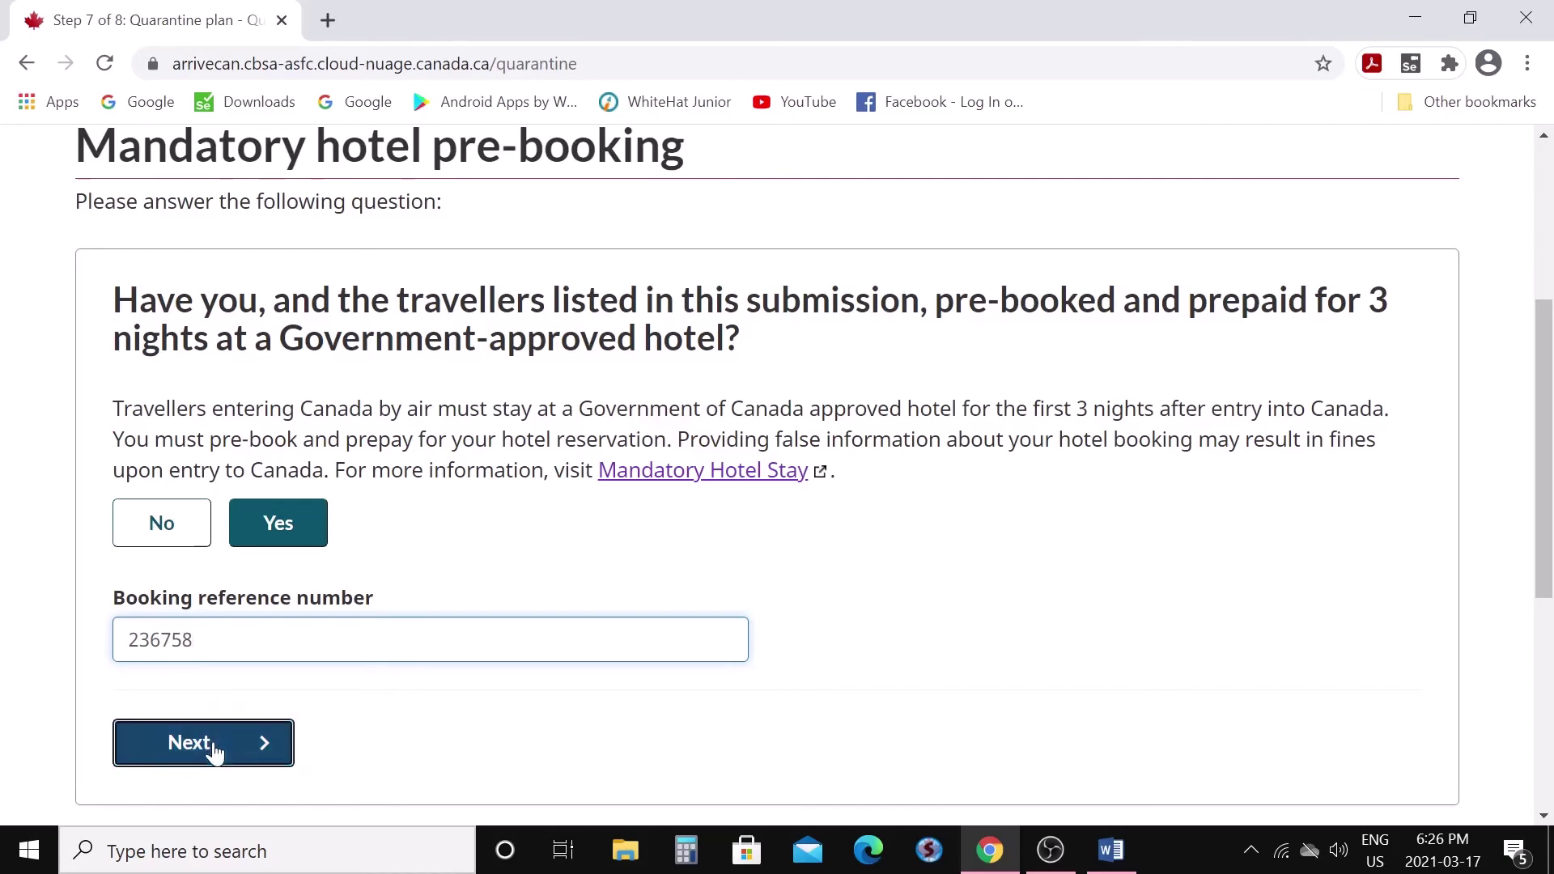
{"action": "scroll", "coordinate": [399, 607], "scroll_direction": "down", "scroll_amount": 3}
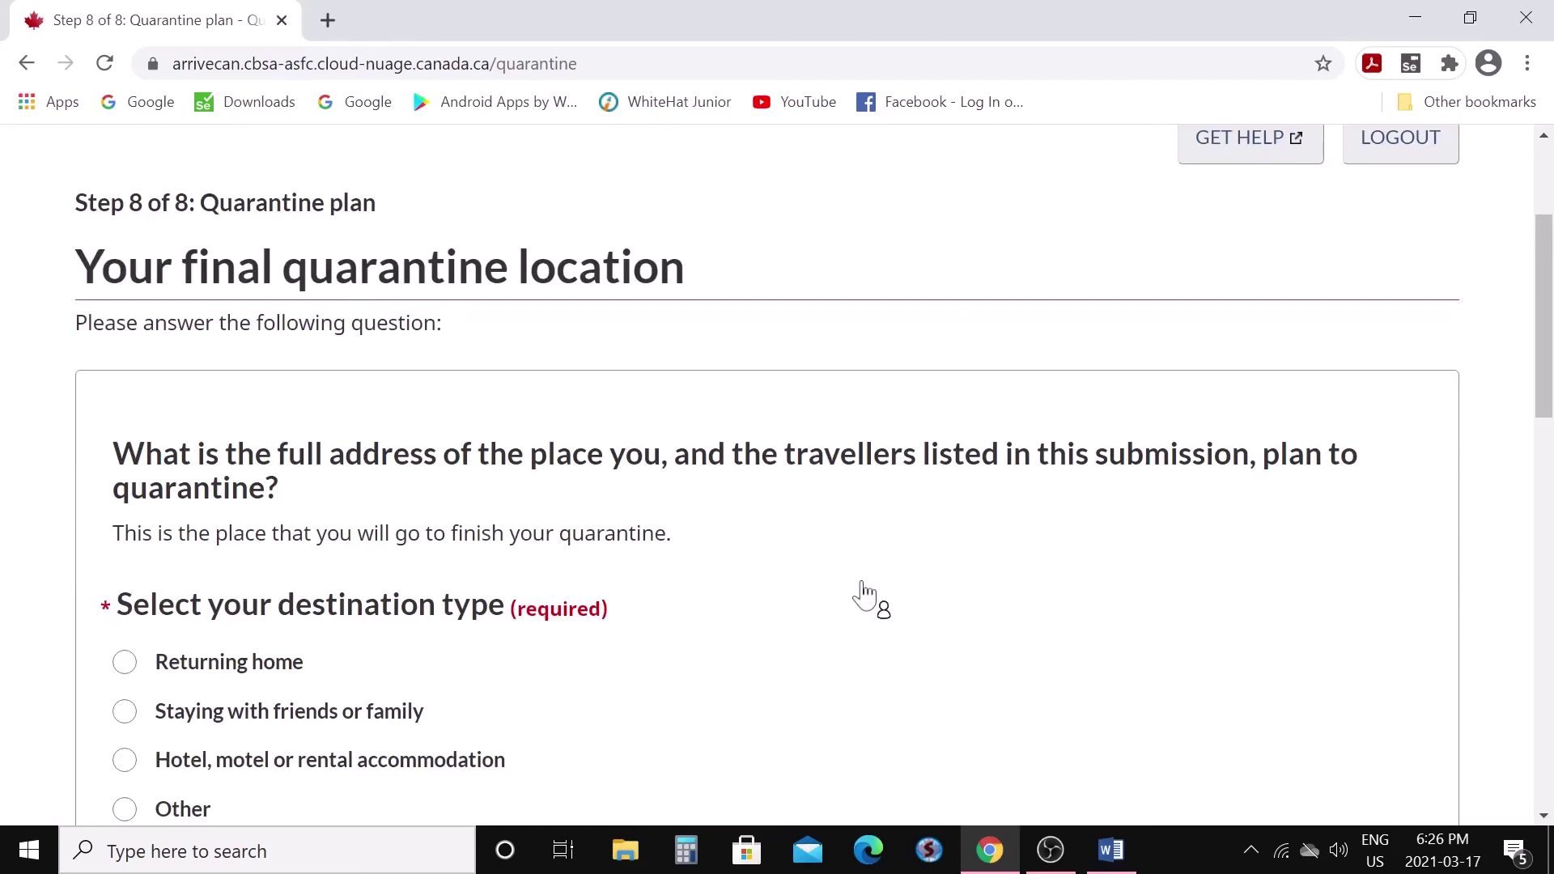
Enter the street number, accept the suggested address to autofill city, postal code and province, and submit
{"action": "scroll", "coordinate": [864, 595], "scroll_direction": "down", "scroll_amount": 3}
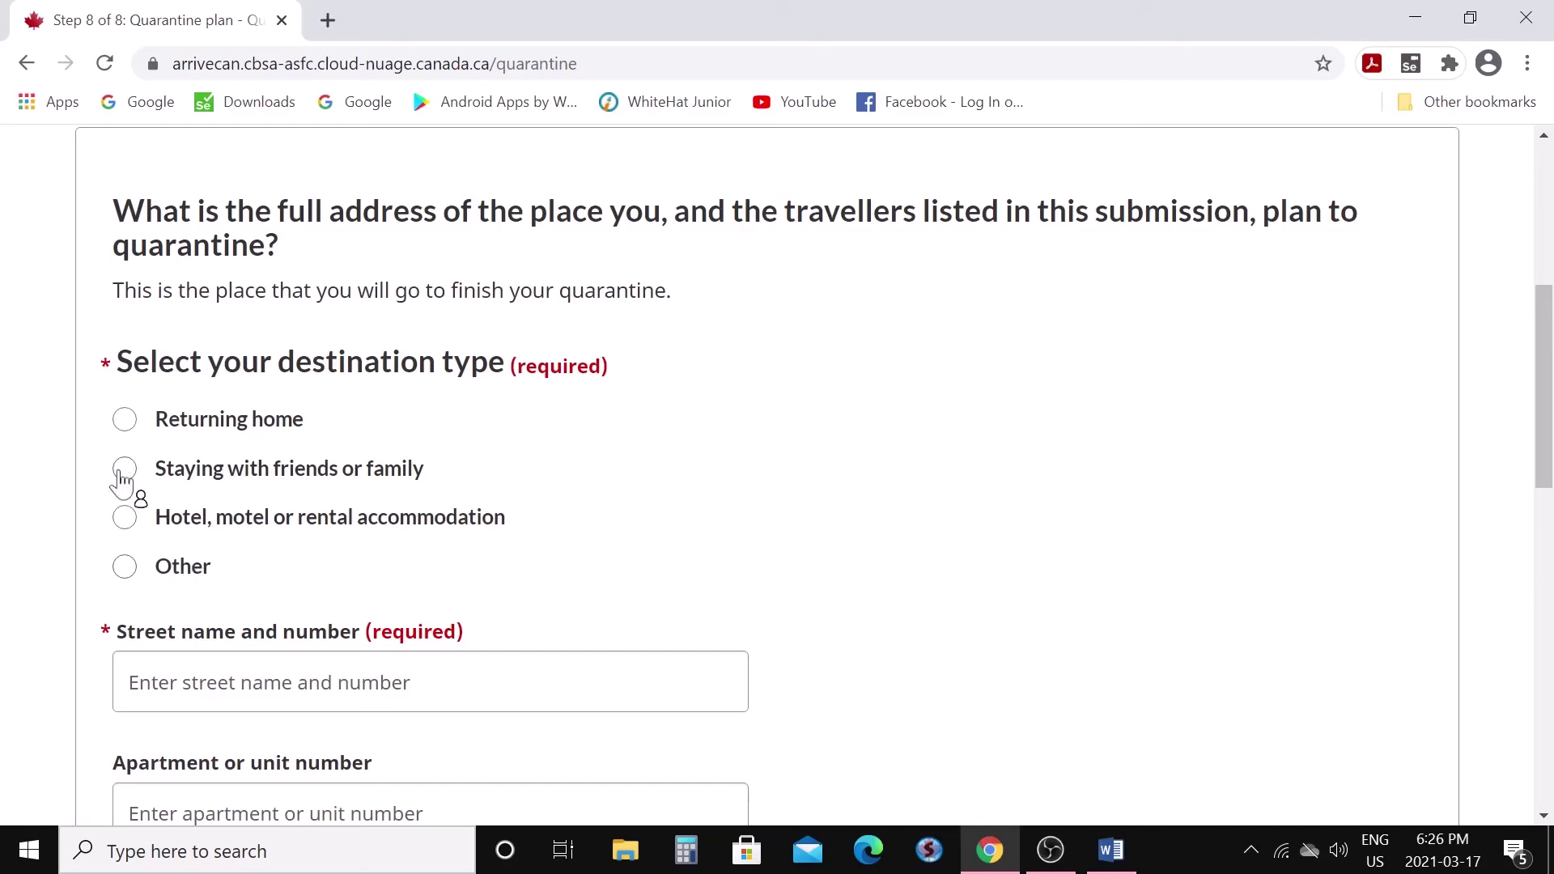
{"action": "scroll", "coordinate": [583, 545], "scroll_direction": "down", "scroll_amount": 3}
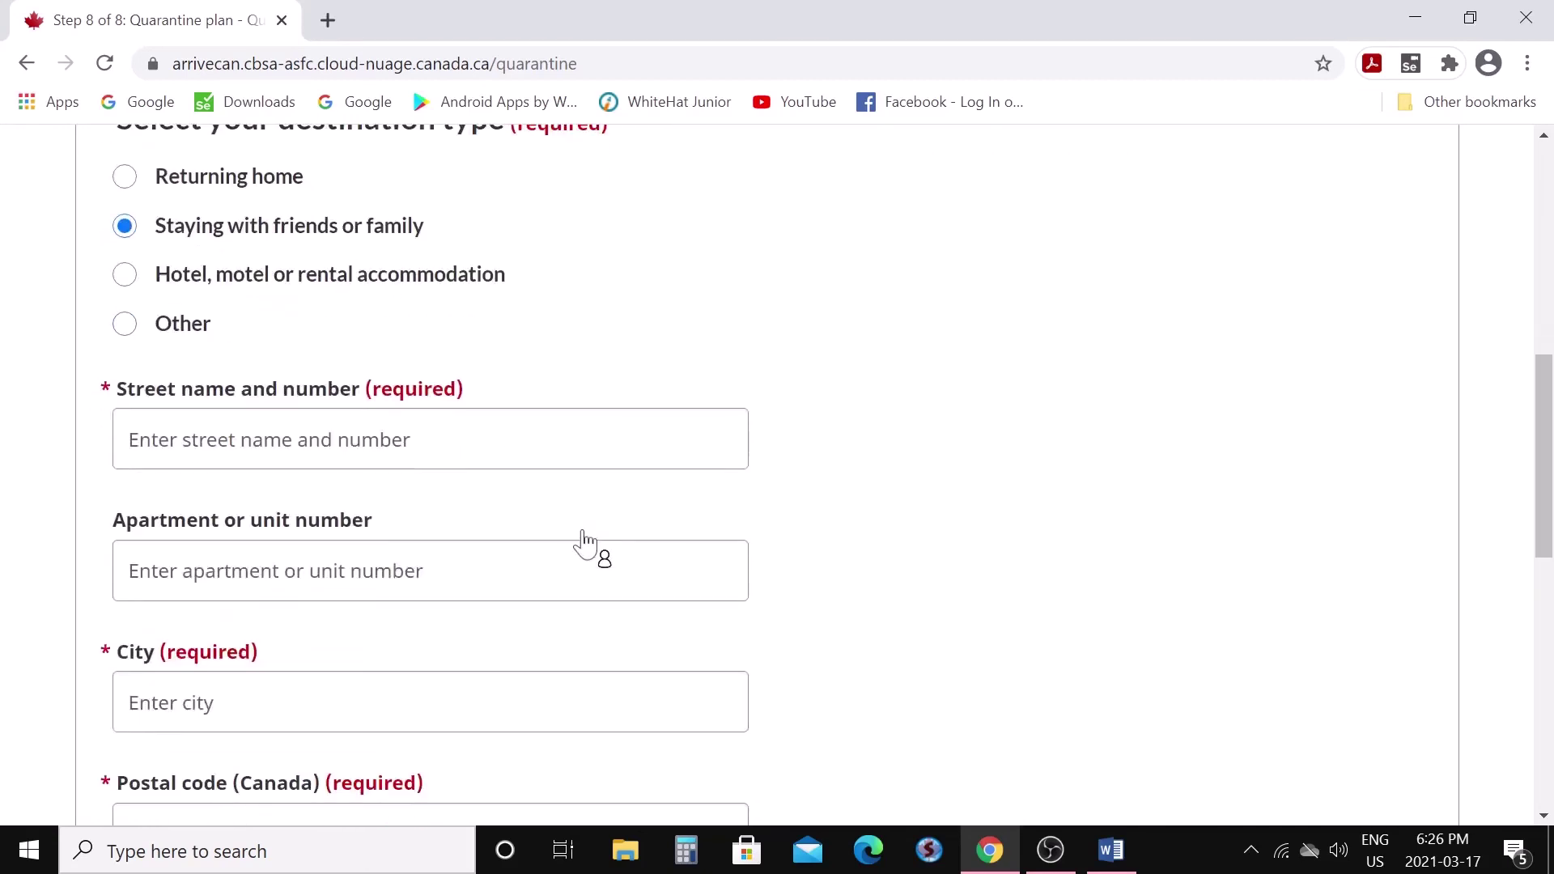
{"action": "left_click", "coordinate": [429, 438]}
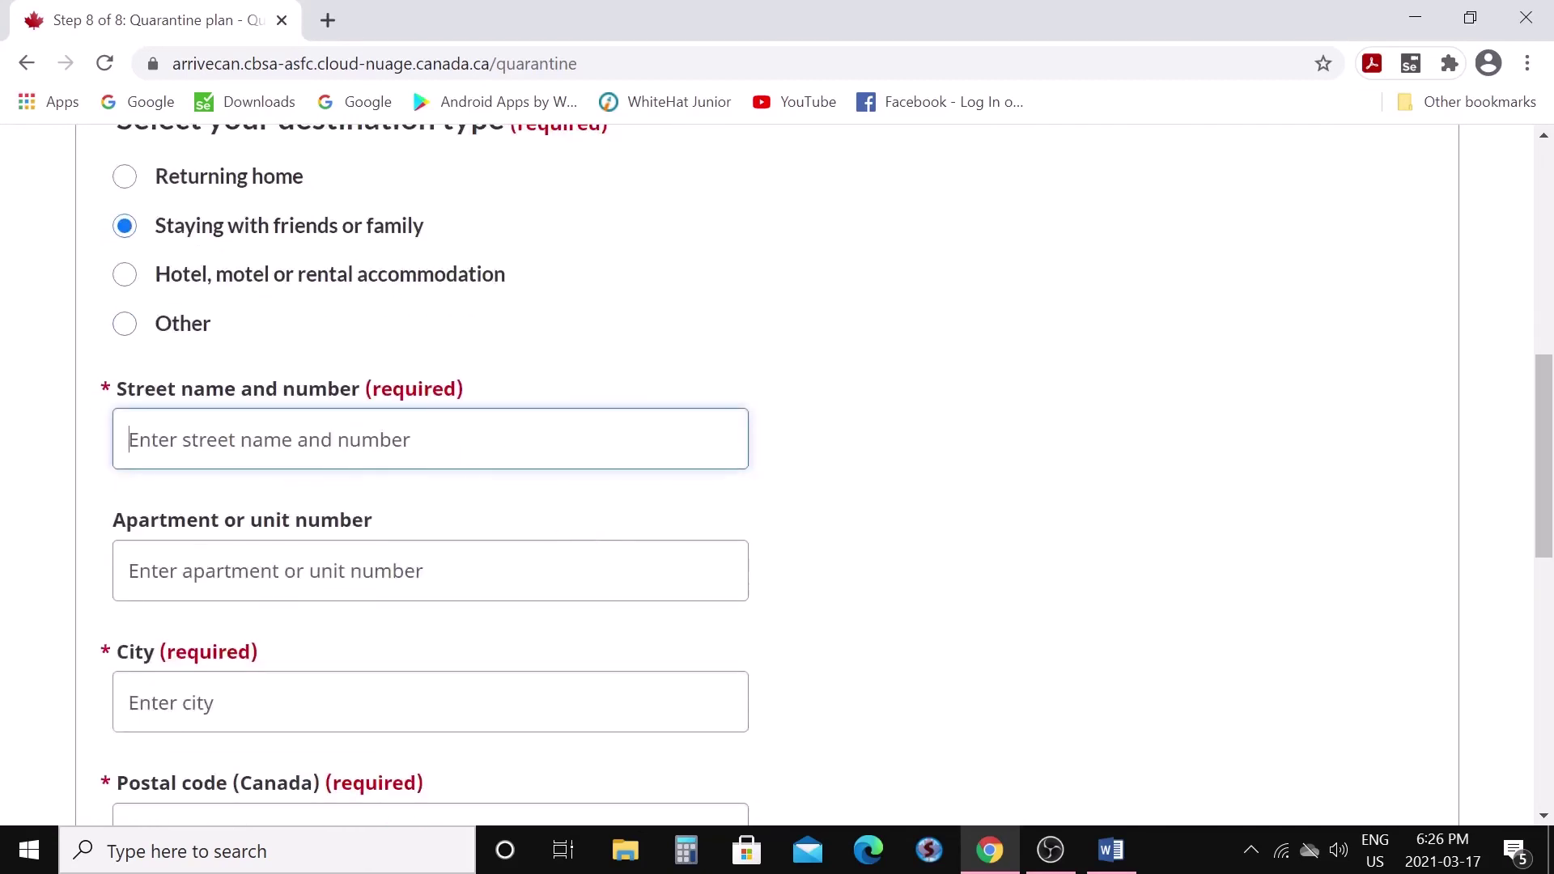
{"action": "type", "text": "251"}
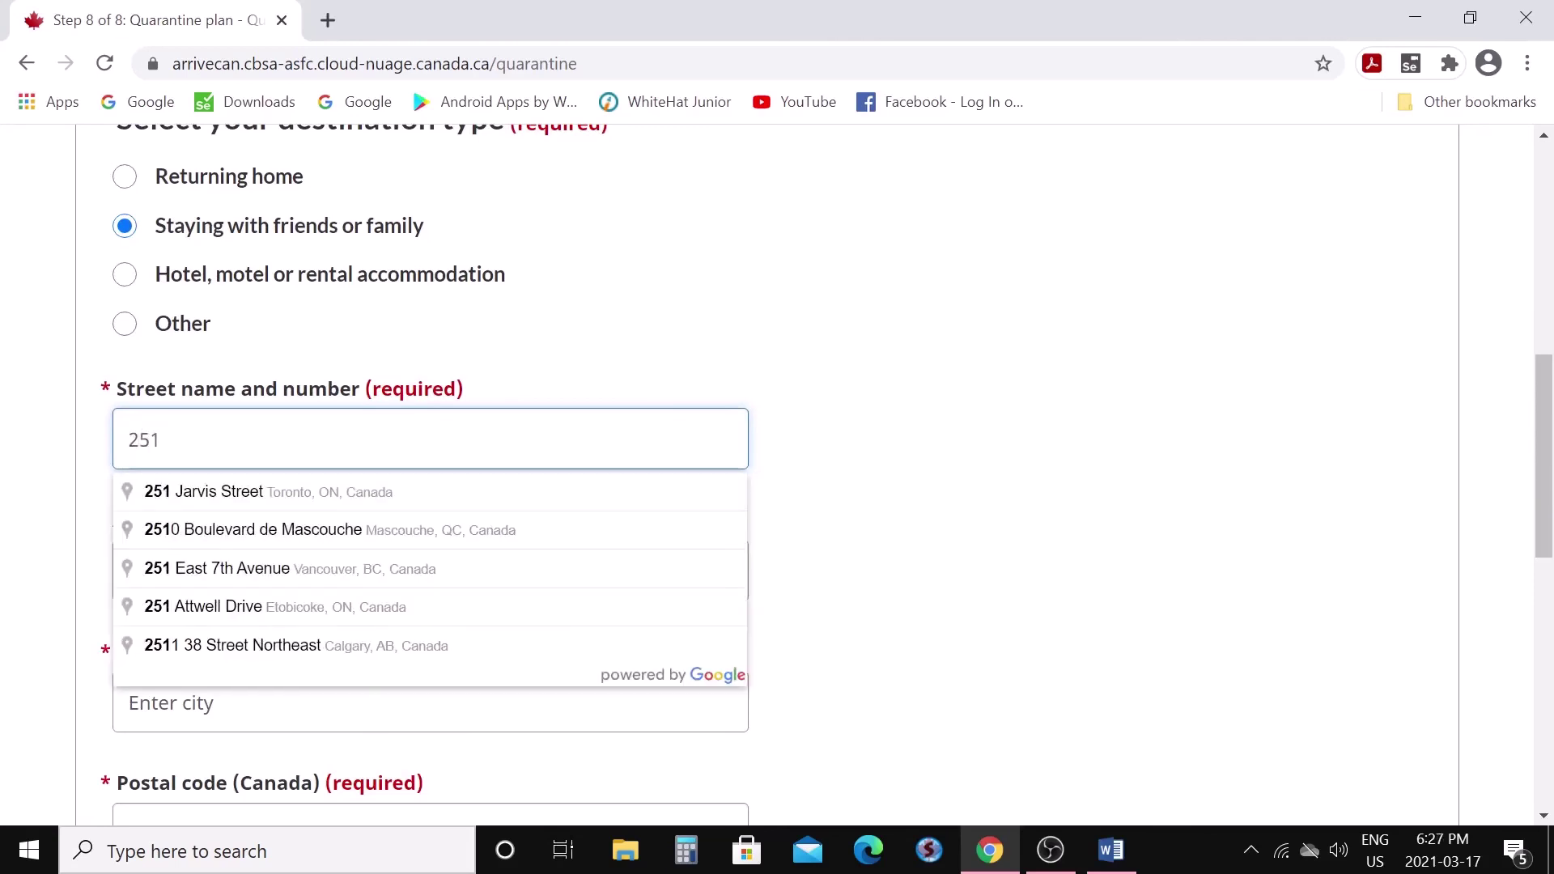
{"action": "left_click", "coordinate": [346, 502]}
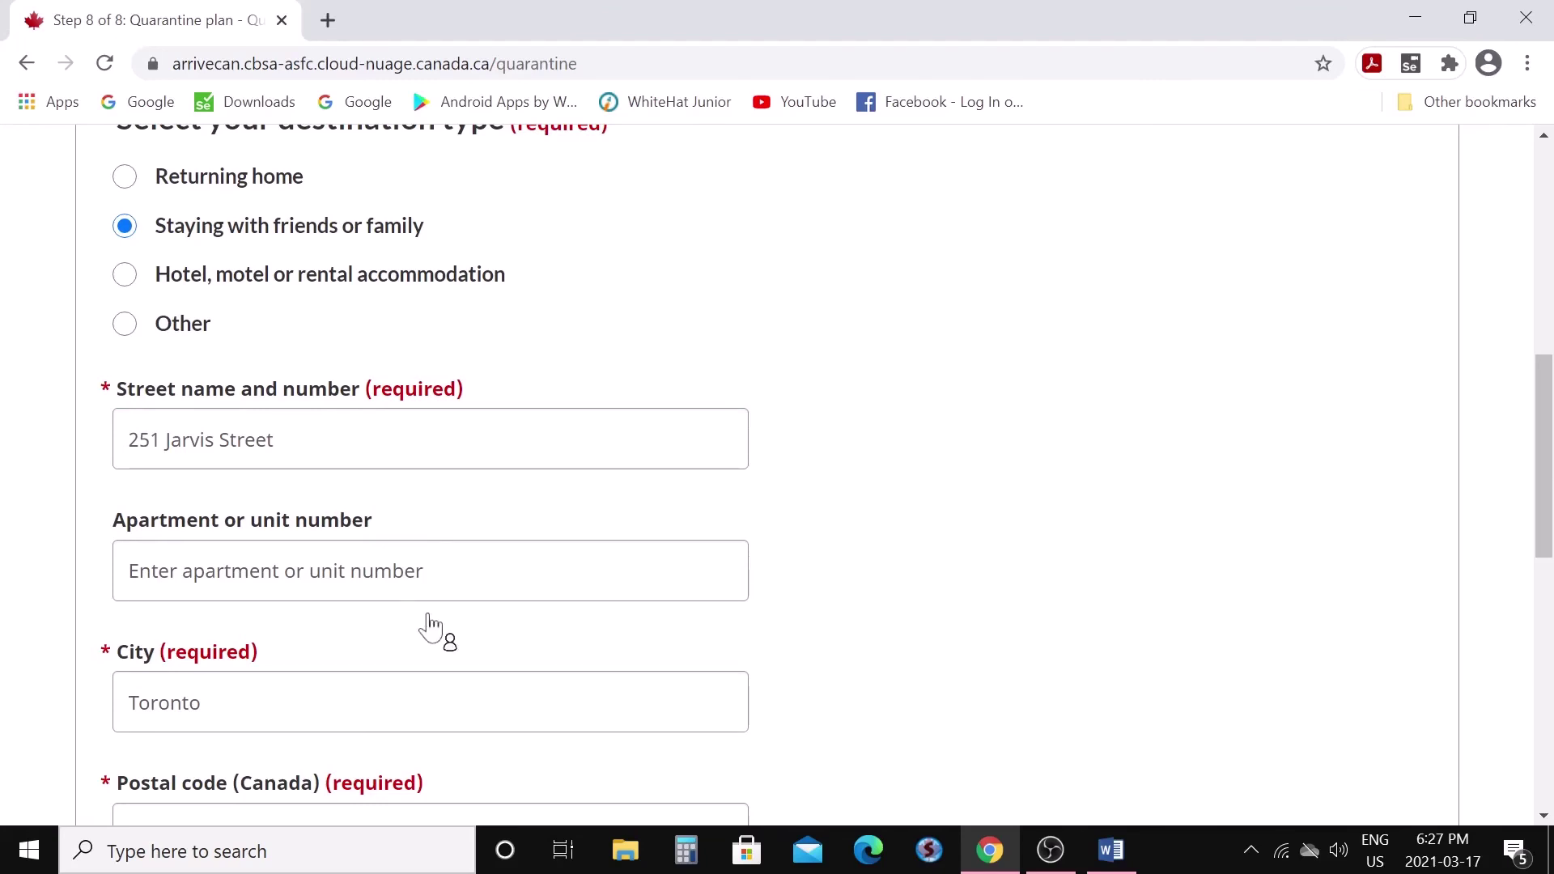
{"action": "scroll", "coordinate": [429, 626], "scroll_direction": "down", "scroll_amount": 1}
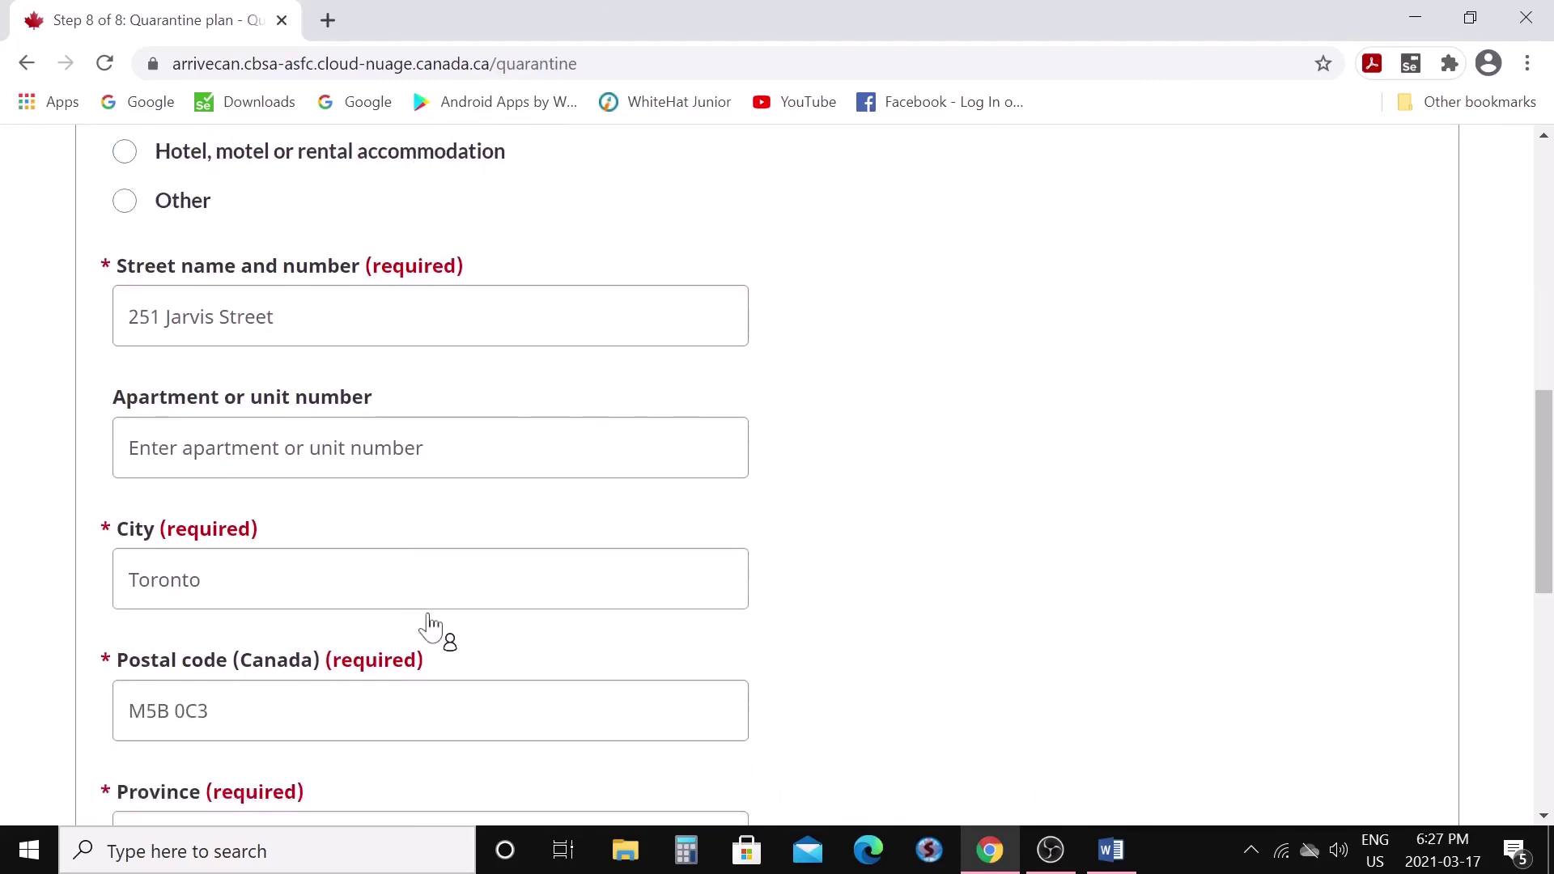
{"action": "scroll", "coordinate": [433, 632], "scroll_direction": "down", "scroll_amount": 1}
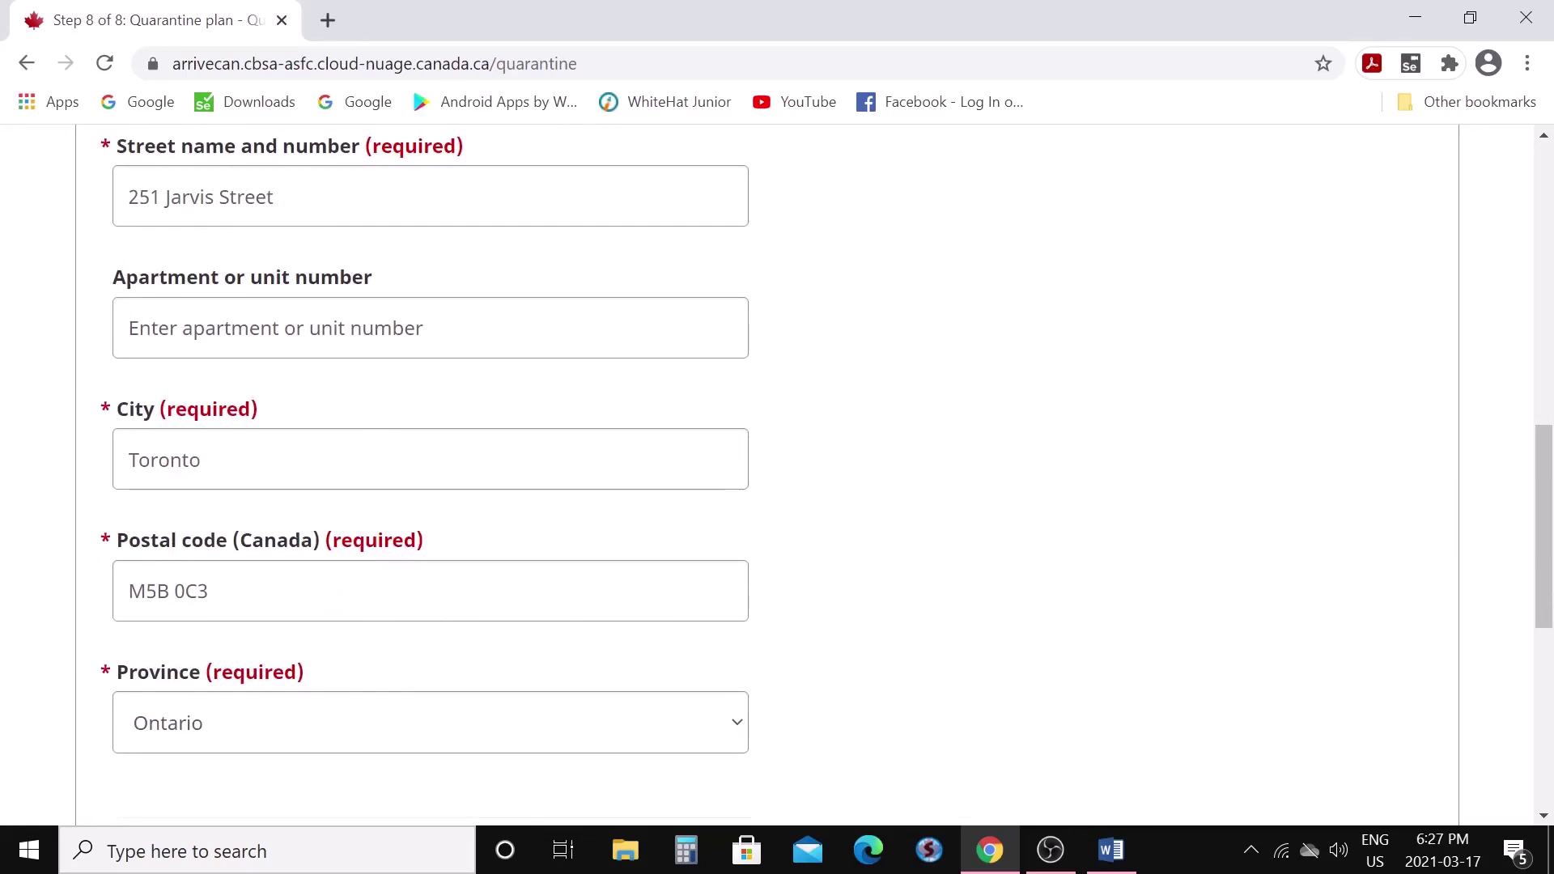
{"action": "scroll", "coordinate": [373, 599], "scroll_direction": "down", "scroll_amount": 2}
{"action": "left_click", "coordinate": [246, 628]}
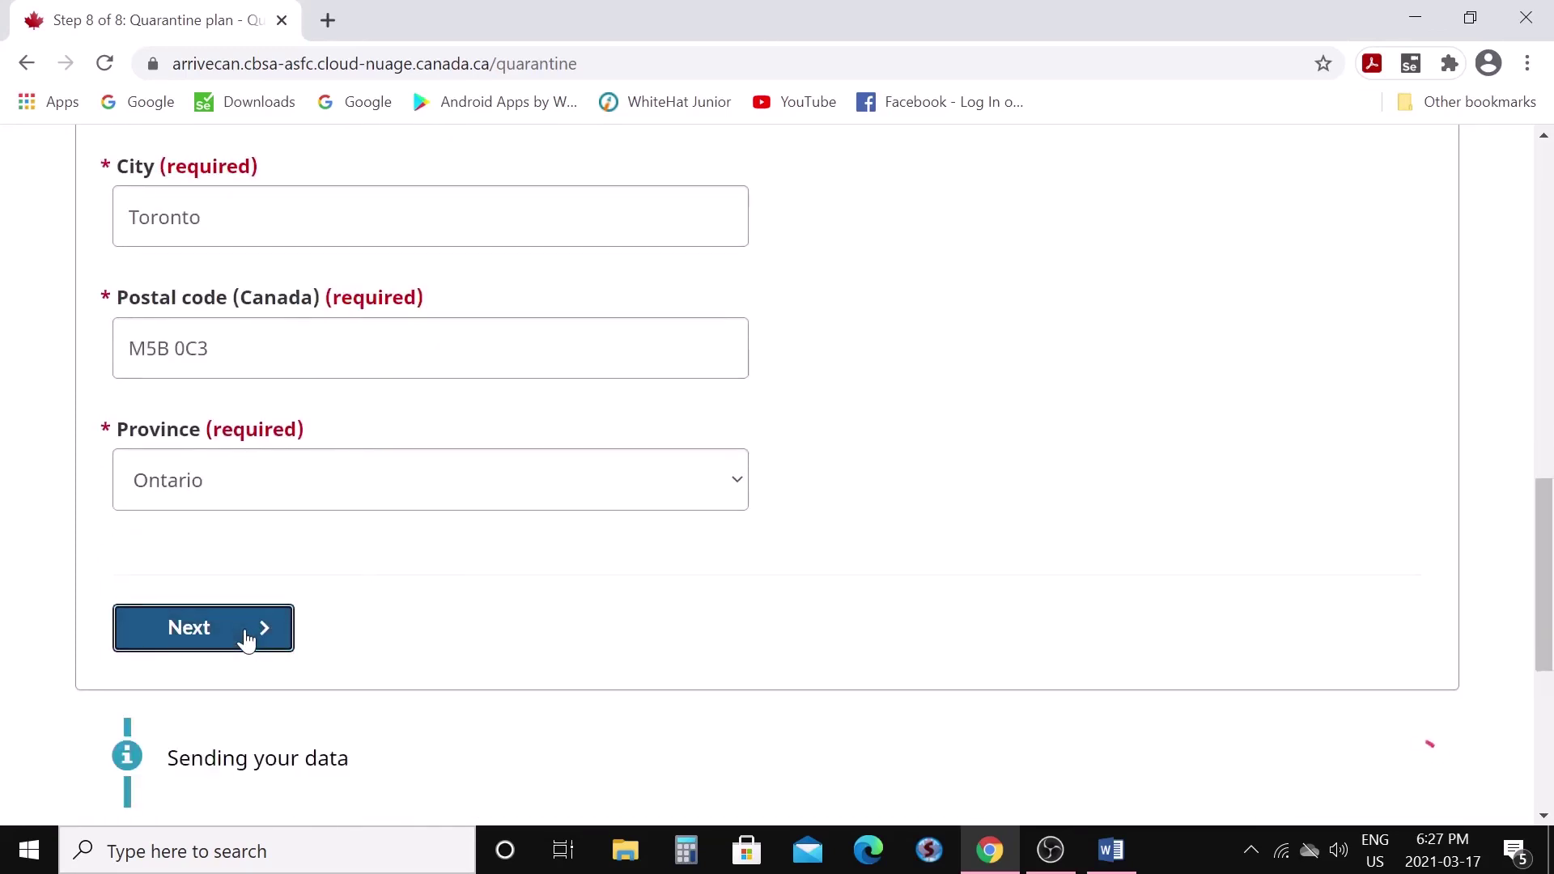
Answer No for the traveller on fever, cough or breathing symptoms and submit the self-assessment
{"action": "scroll", "coordinate": [420, 654], "scroll_direction": "down", "scroll_amount": 1}
{"action": "scroll", "coordinate": [421, 653], "scroll_direction": "down", "scroll_amount": 2}
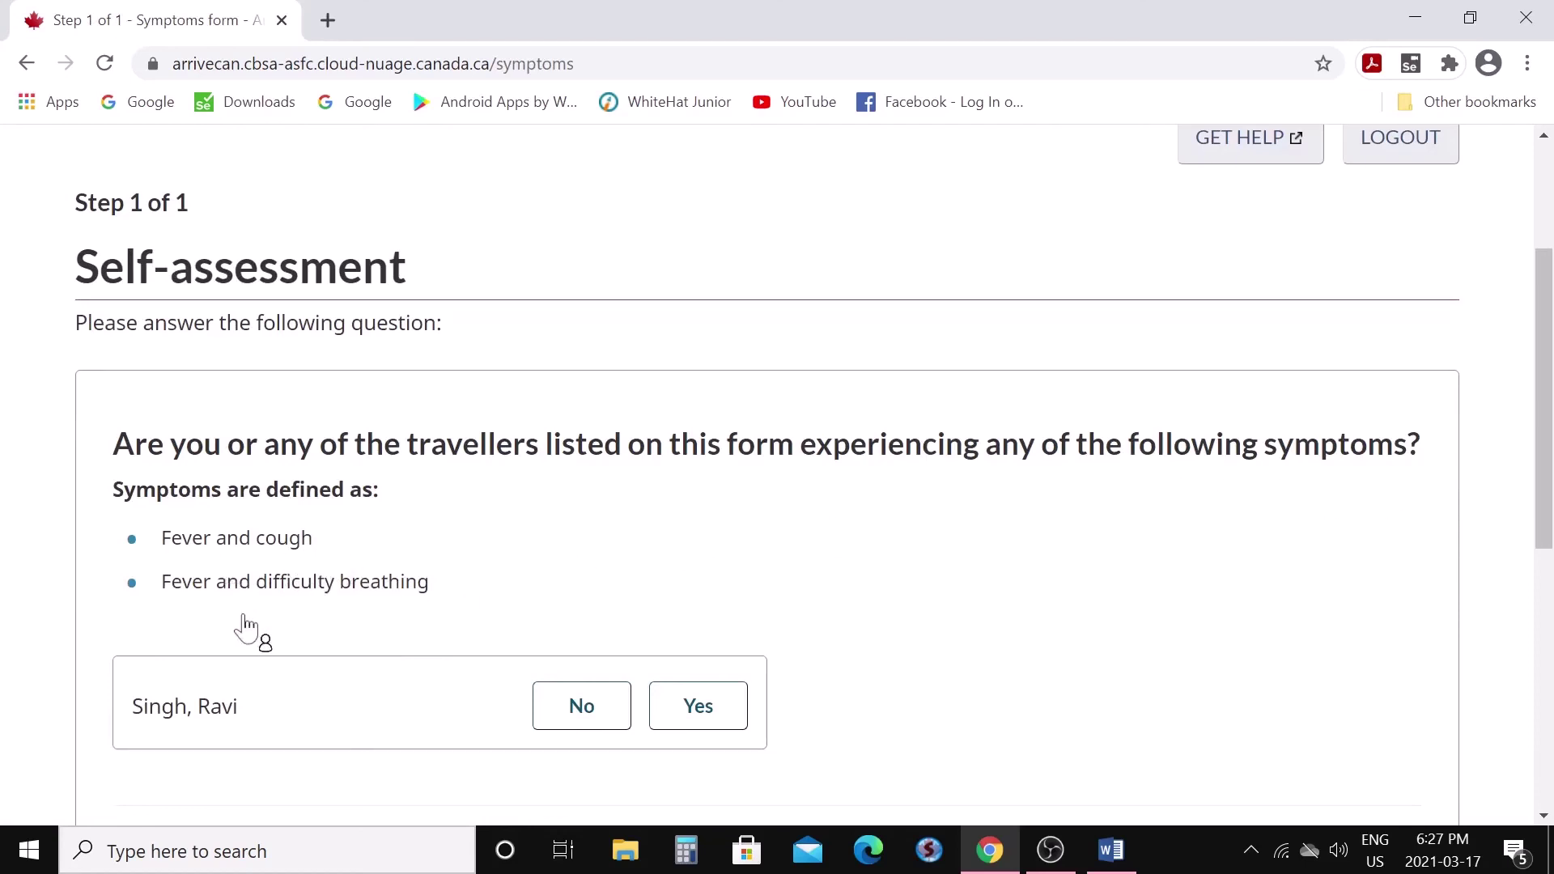
{"action": "left_click", "coordinate": [569, 724]}
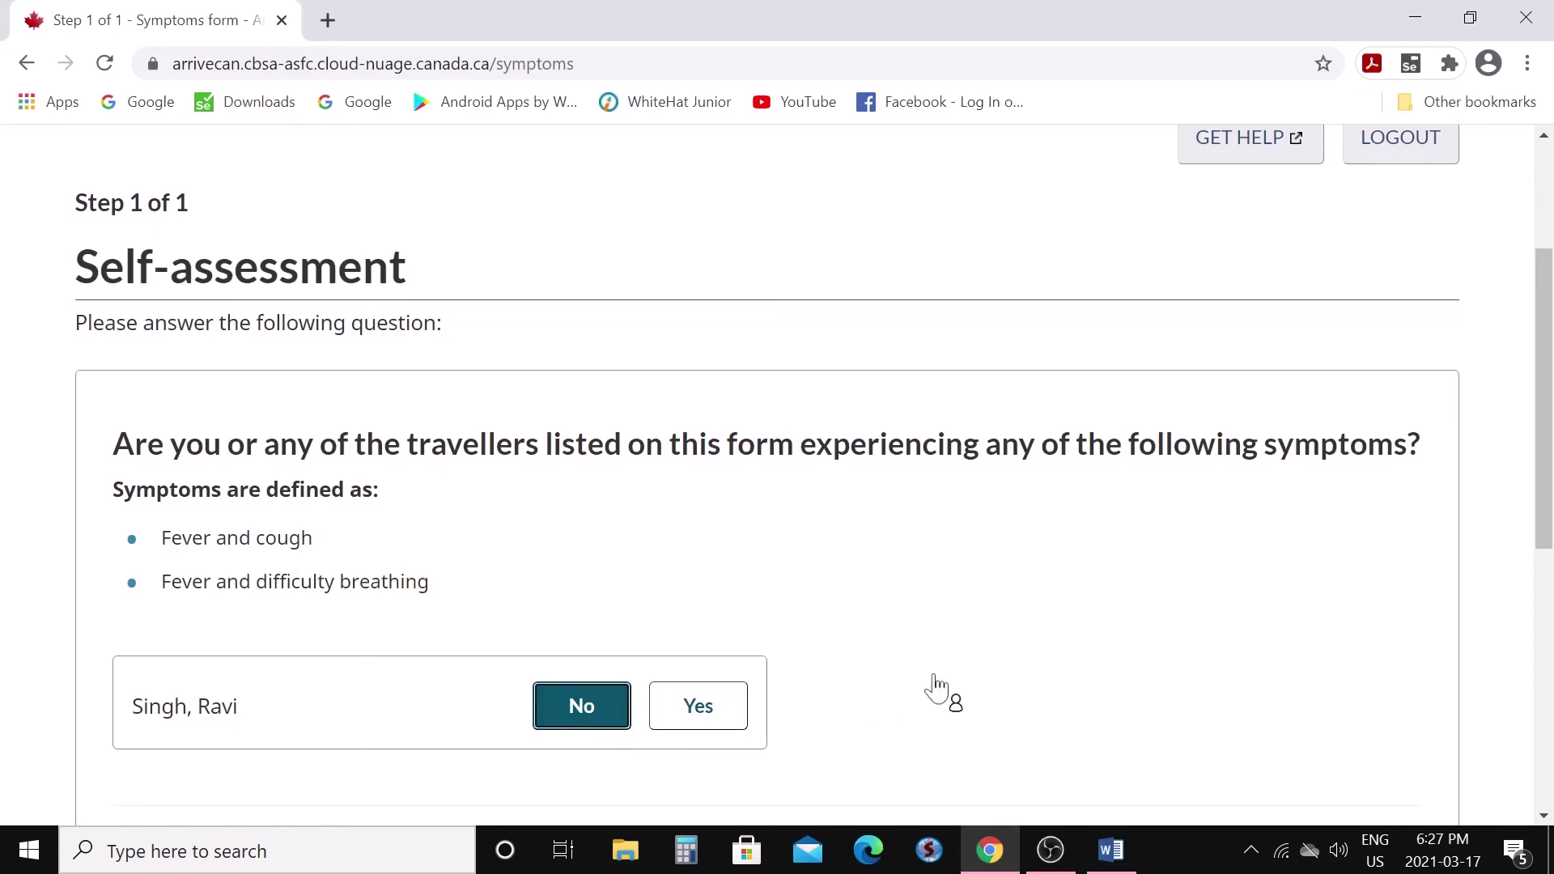
{"action": "scroll", "coordinate": [939, 688], "scroll_direction": "down", "scroll_amount": 1}
{"action": "left_click", "coordinate": [242, 737]}
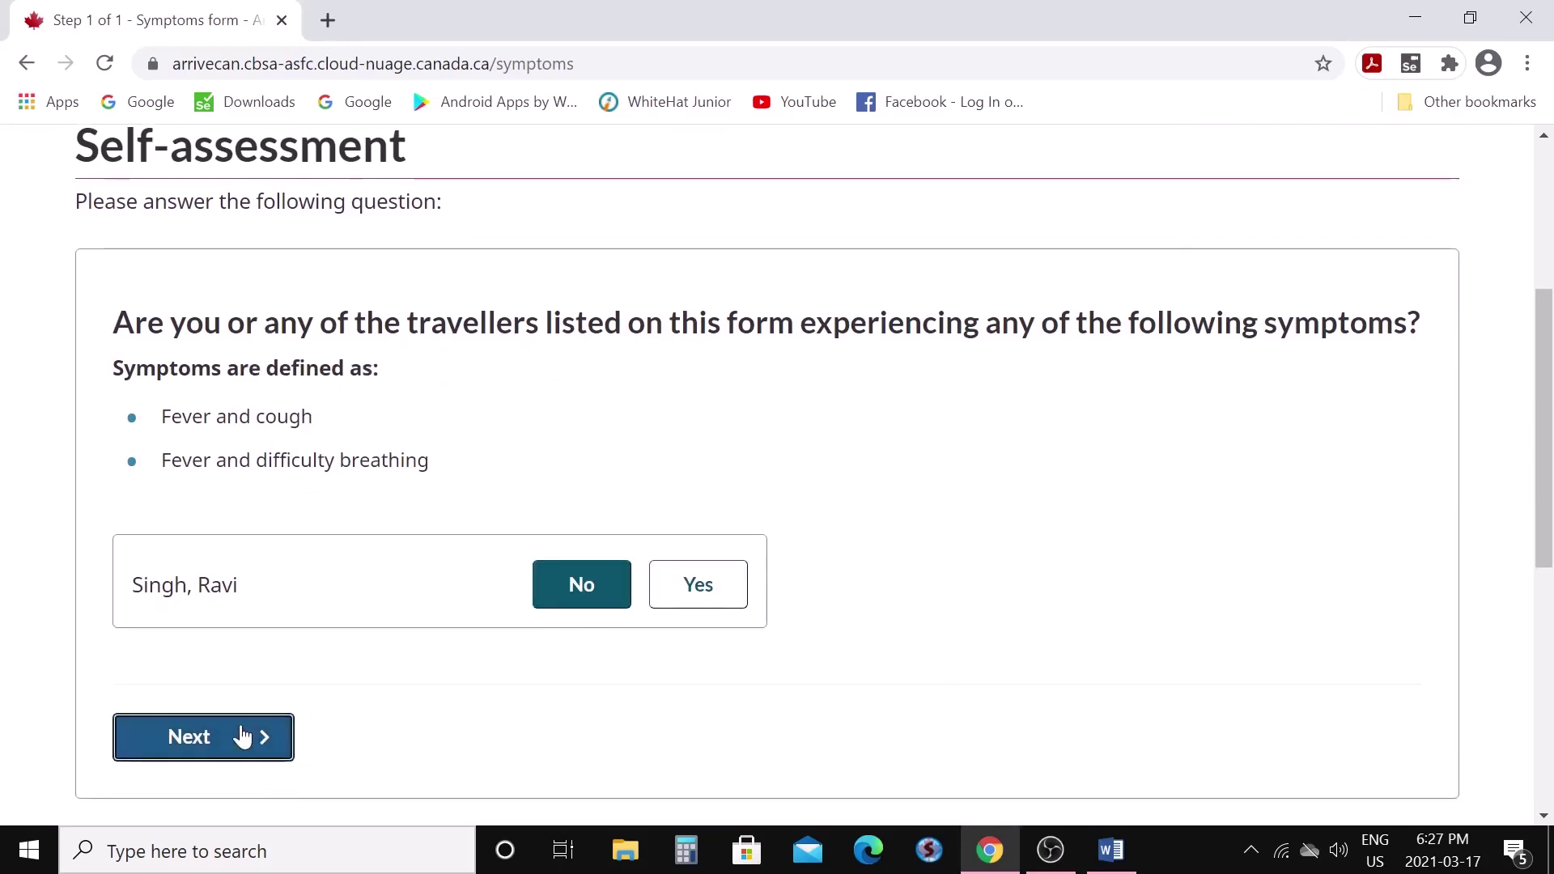